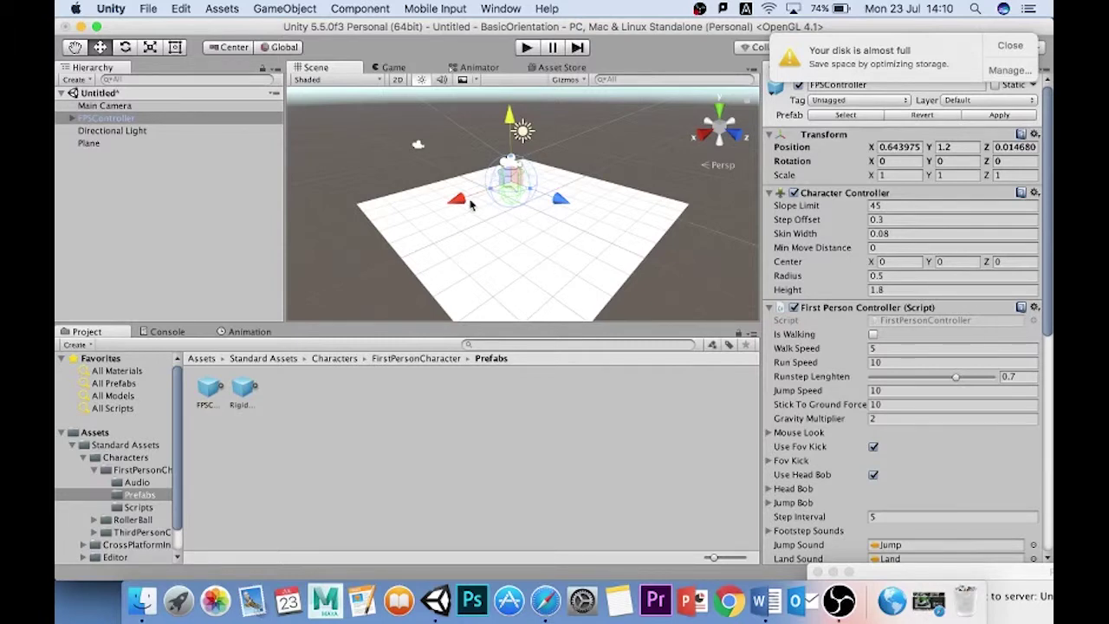
Add a cube 3D object to the scene
{"action": "key", "text": "e"}
{"action": "key", "text": "r"}
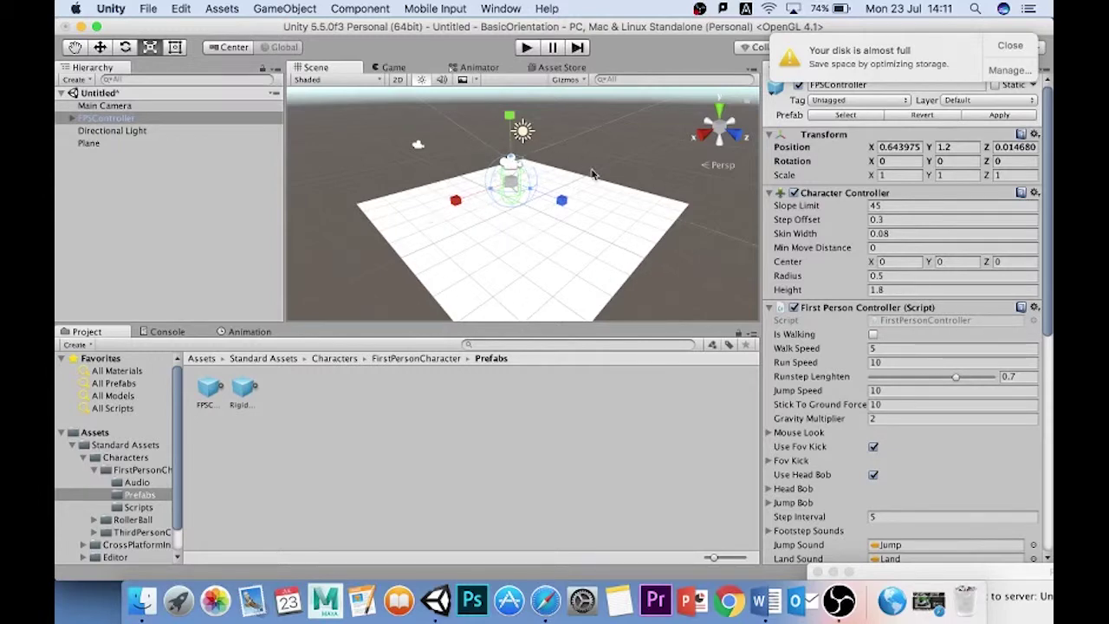
{"action": "left_click", "coordinate": [97, 145]}
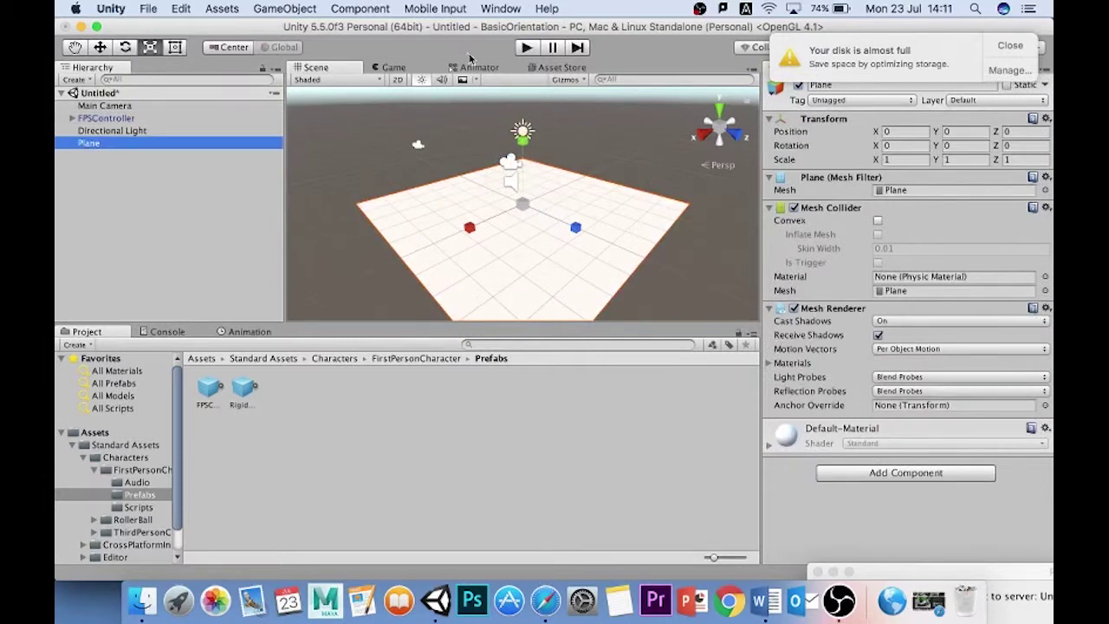
{"action": "left_click", "coordinate": [288, 10]}
{"action": "mouse_move", "coordinate": [342, 57]}
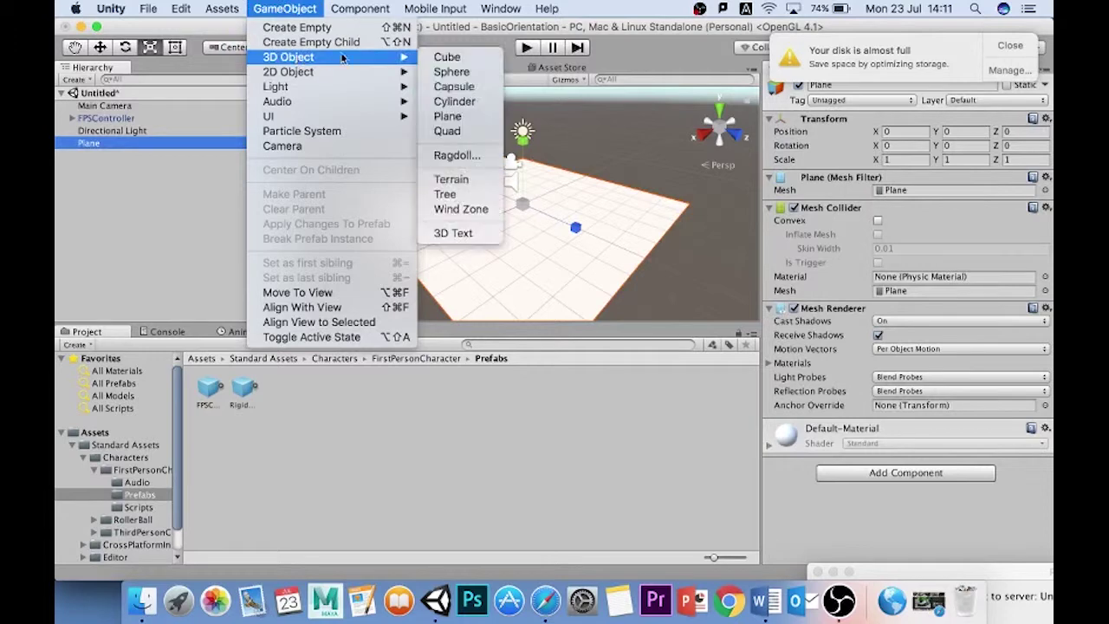
{"action": "left_click", "coordinate": [456, 59]}
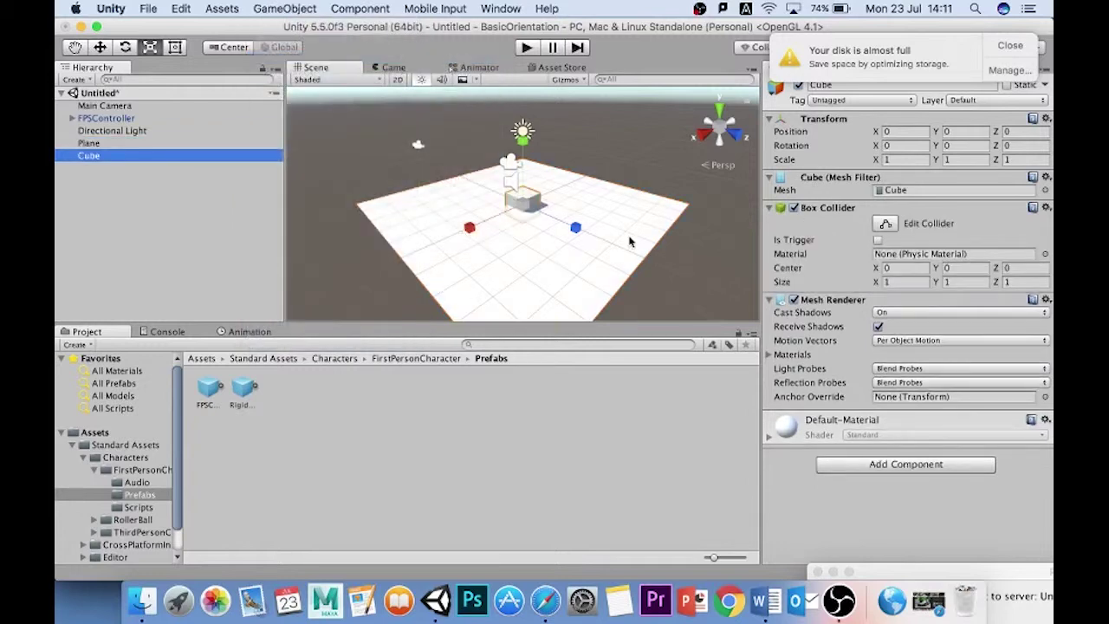
Set the new cube's Y position to 0.5 so it rests on the plane
{"action": "left_click", "coordinate": [520, 216]}
{"action": "key", "text": "f"}
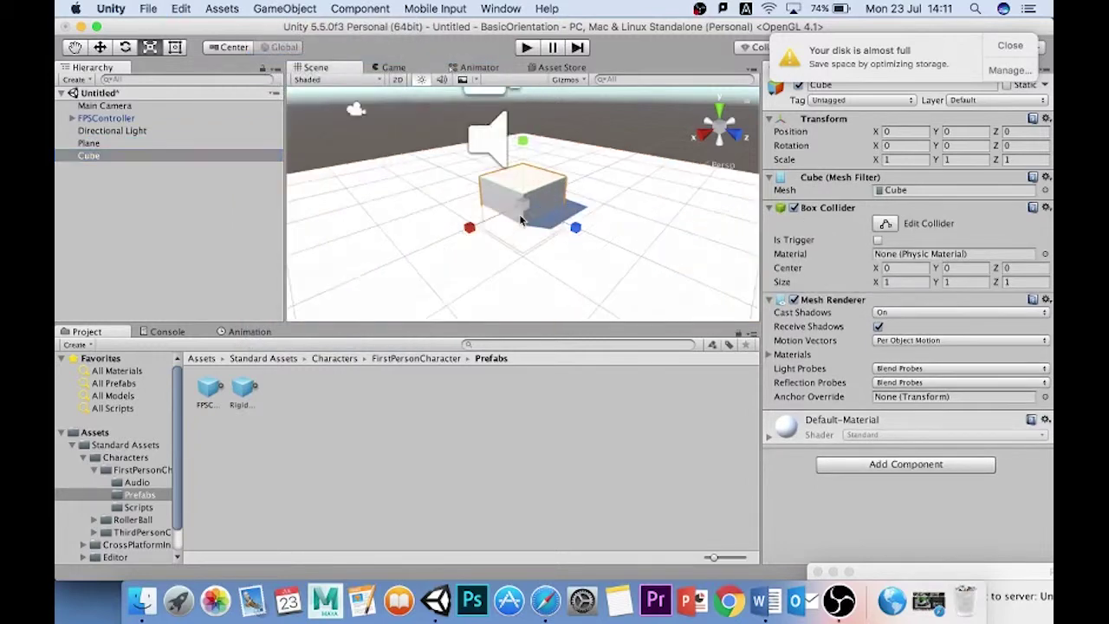
{"action": "key", "text": "w"}
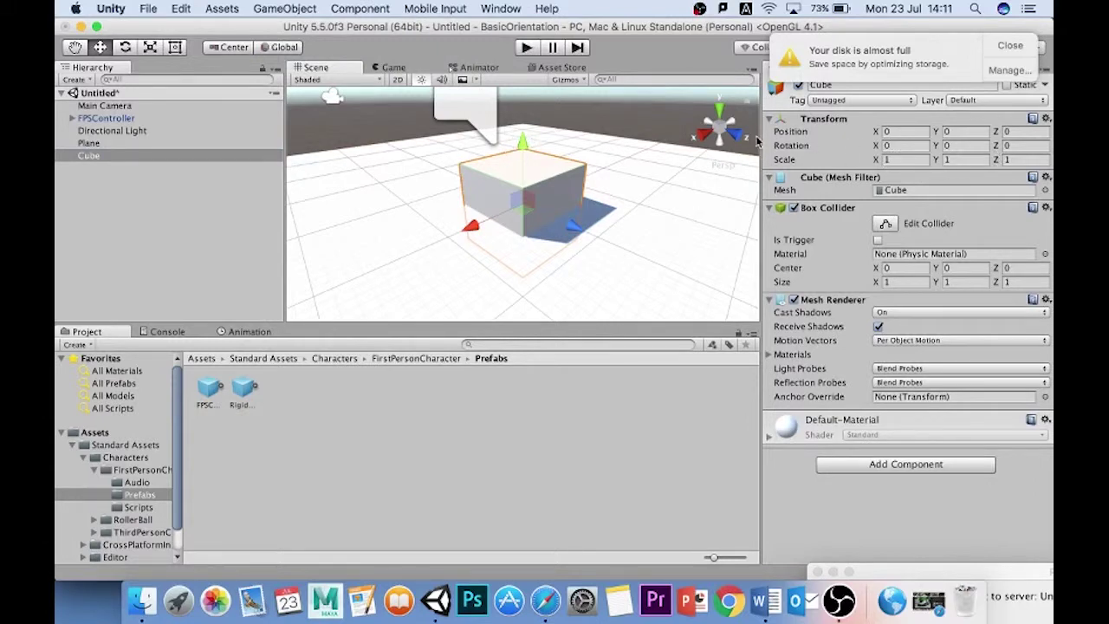
{"action": "left_click", "coordinate": [968, 131]}
{"action": "type", "text": "50"}
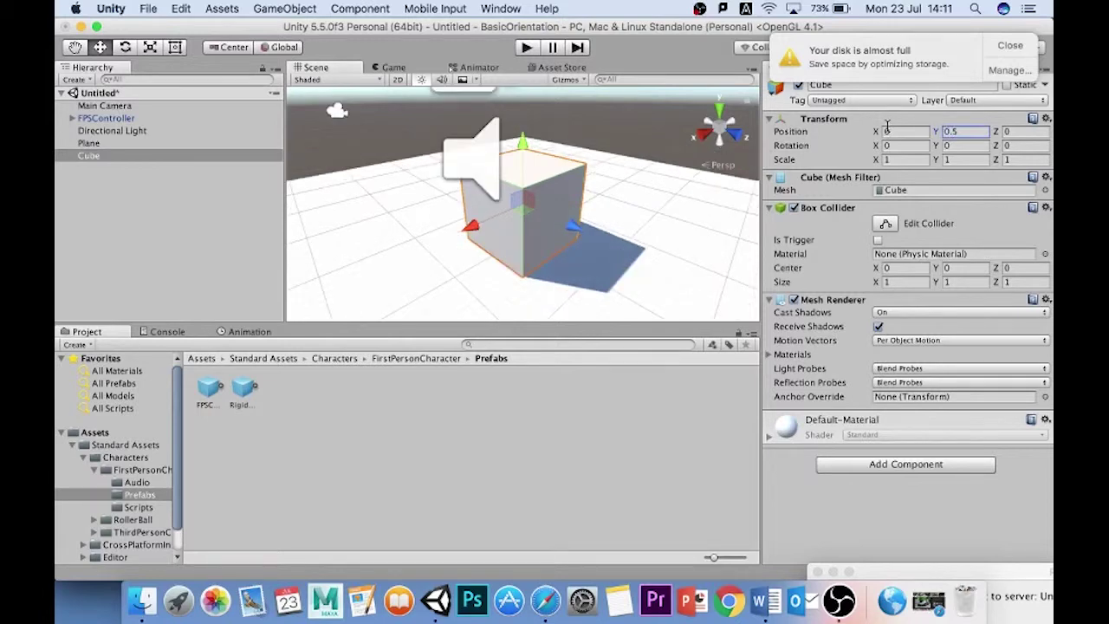
Scale the plane to 5 on the X, Y and Z axes
{"action": "left_click_drag", "start_coordinate": [656, 191], "coordinate": [610, 217], "text": "alt"}
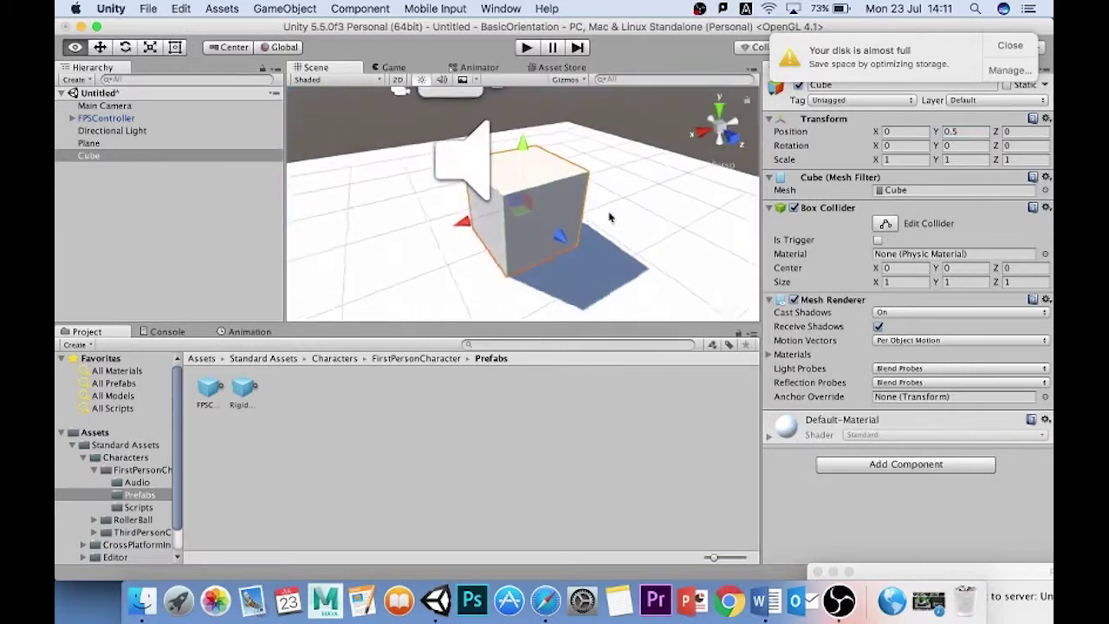
{"action": "scroll", "coordinate": [609, 216], "scroll_direction": "up", "scroll_amount": 5}
{"action": "scroll", "coordinate": [612, 221], "scroll_direction": "down", "scroll_amount": 10}
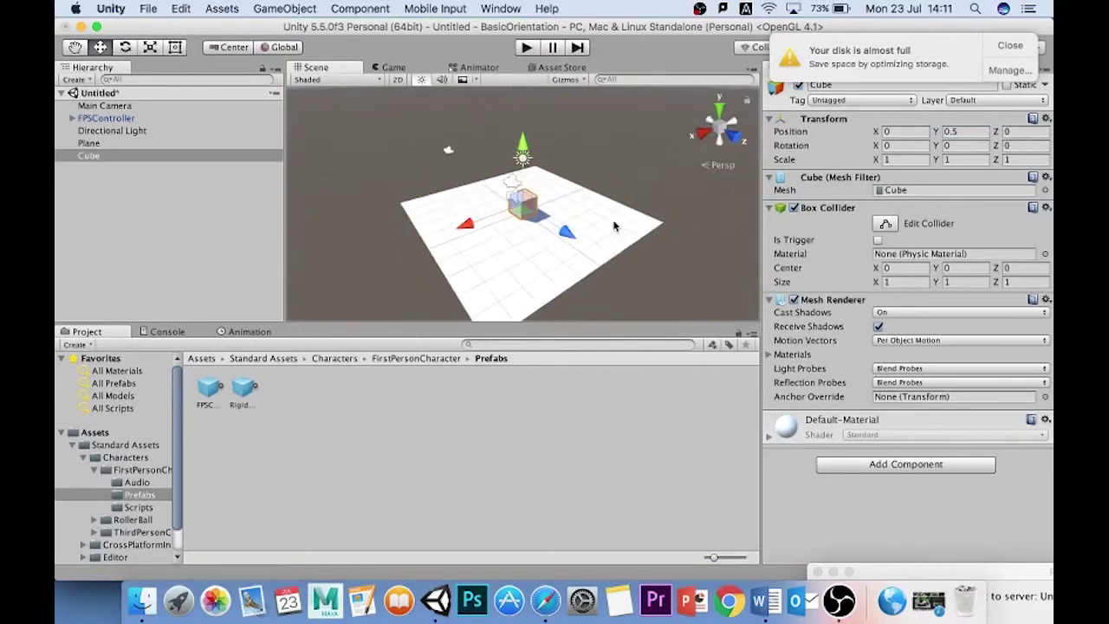
{"action": "left_click", "coordinate": [517, 257]}
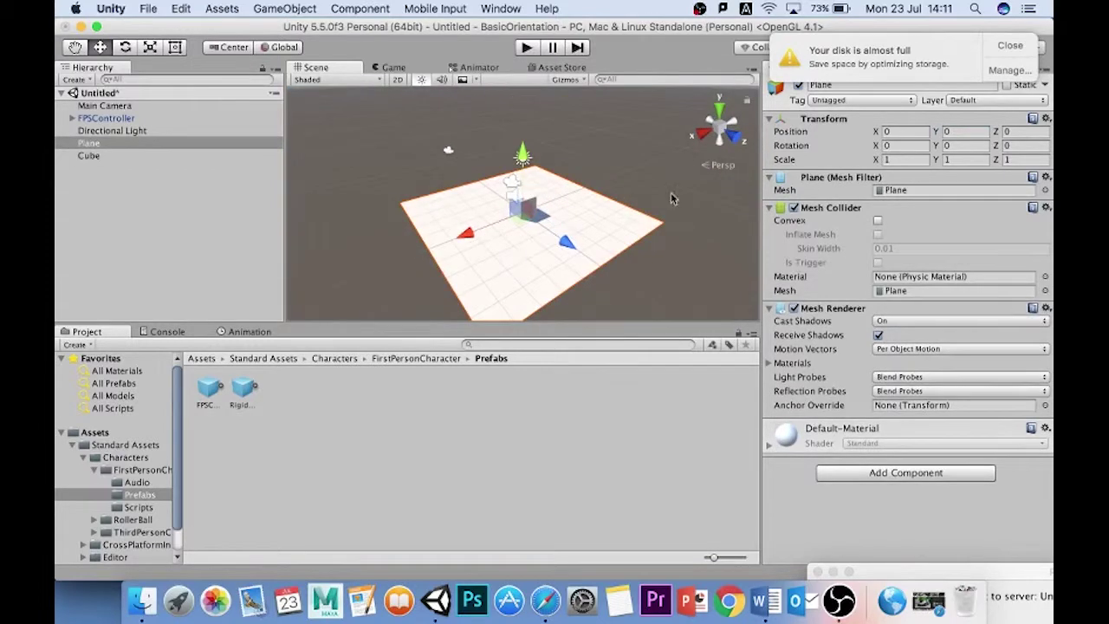
{"action": "left_click", "coordinate": [906, 160]}
{"action": "type", "text": "5"}
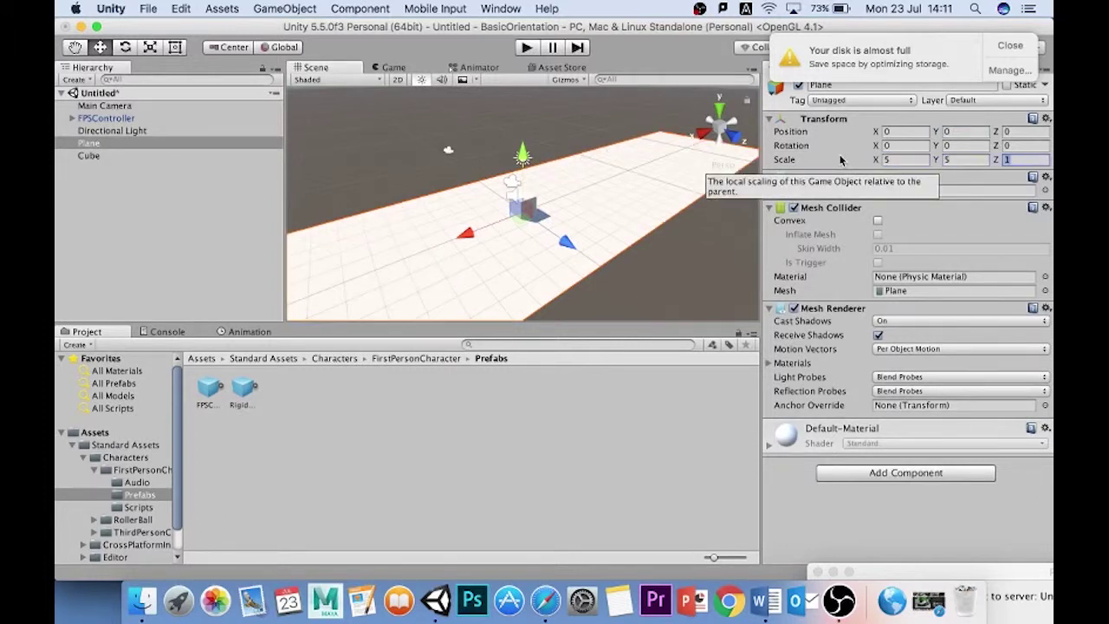
{"action": "key", "text": "Tab"}
{"action": "type", "text": "5"}
{"action": "key", "text": "Tab"}
{"action": "type", "text": "5"}
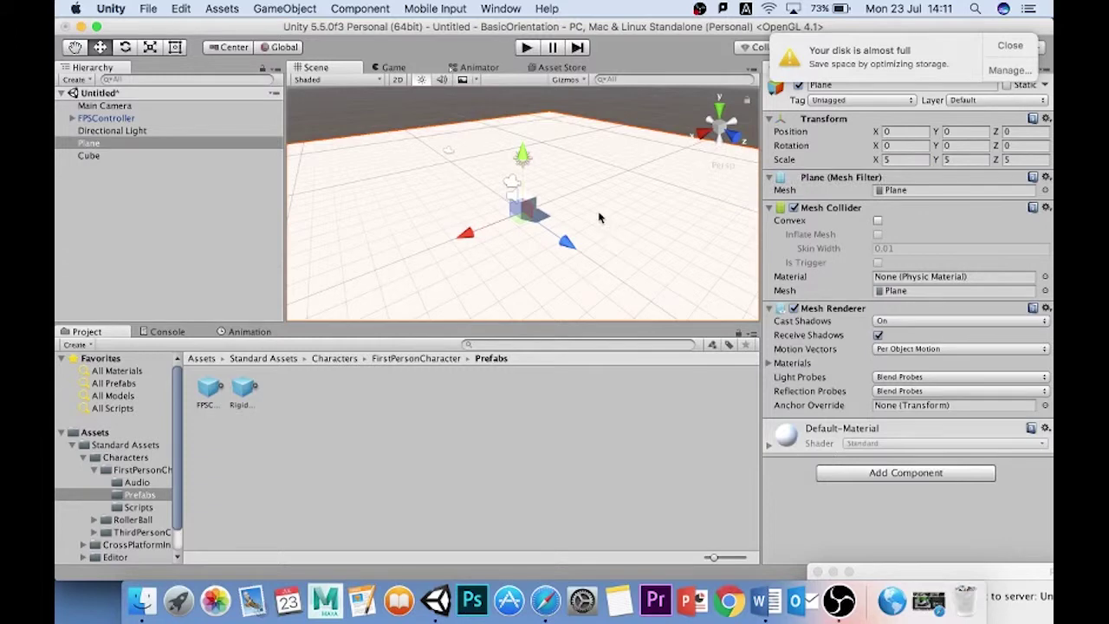
Move the FPSController away from the cube along the Z axis to about -5.67
{"action": "left_click_drag", "start_coordinate": [598, 218], "coordinate": [543, 243], "text": "alt"}
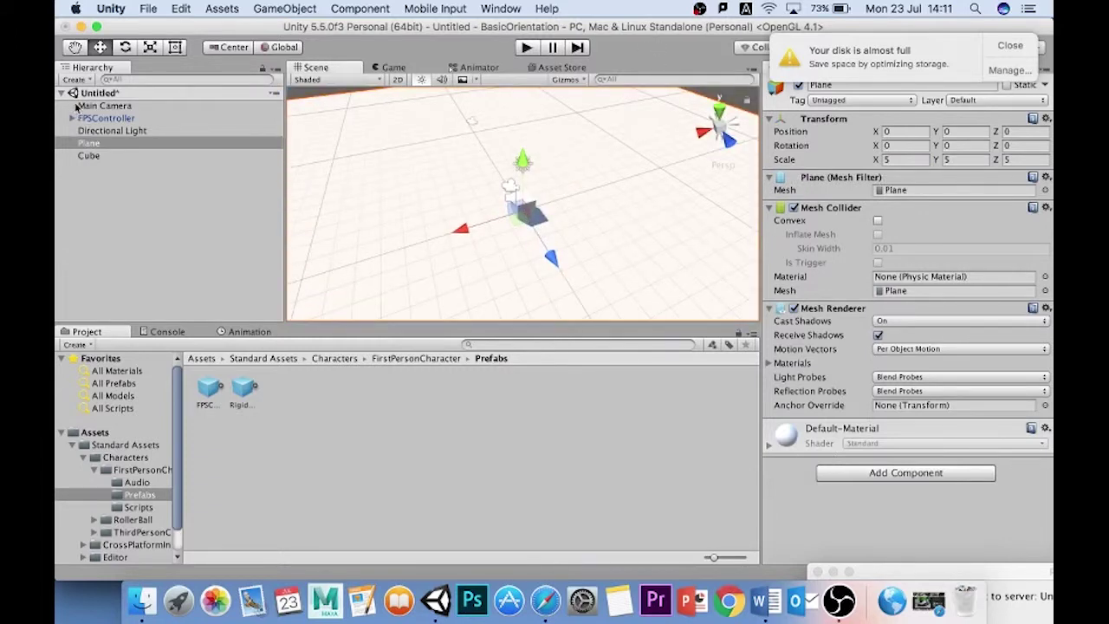
{"action": "left_click", "coordinate": [106, 119]}
{"action": "left_click_drag", "start_coordinate": [528, 236], "coordinate": [489, 183]}
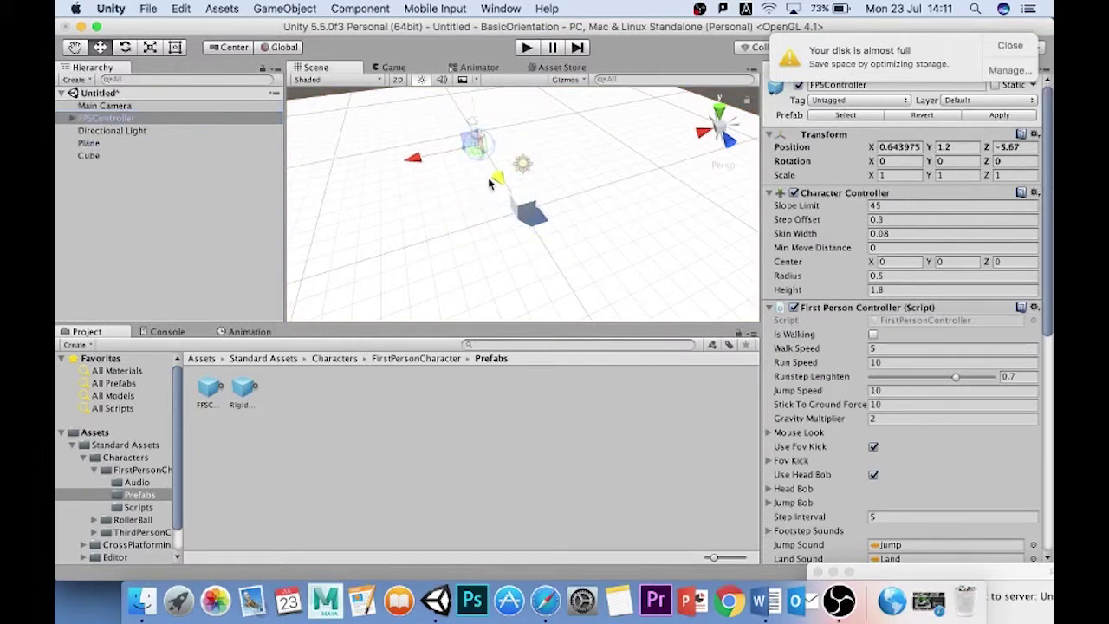
Scale the cube down to a thin post, about 0.15 on X and 0.2 on Z
{"action": "left_click", "coordinate": [88, 156]}
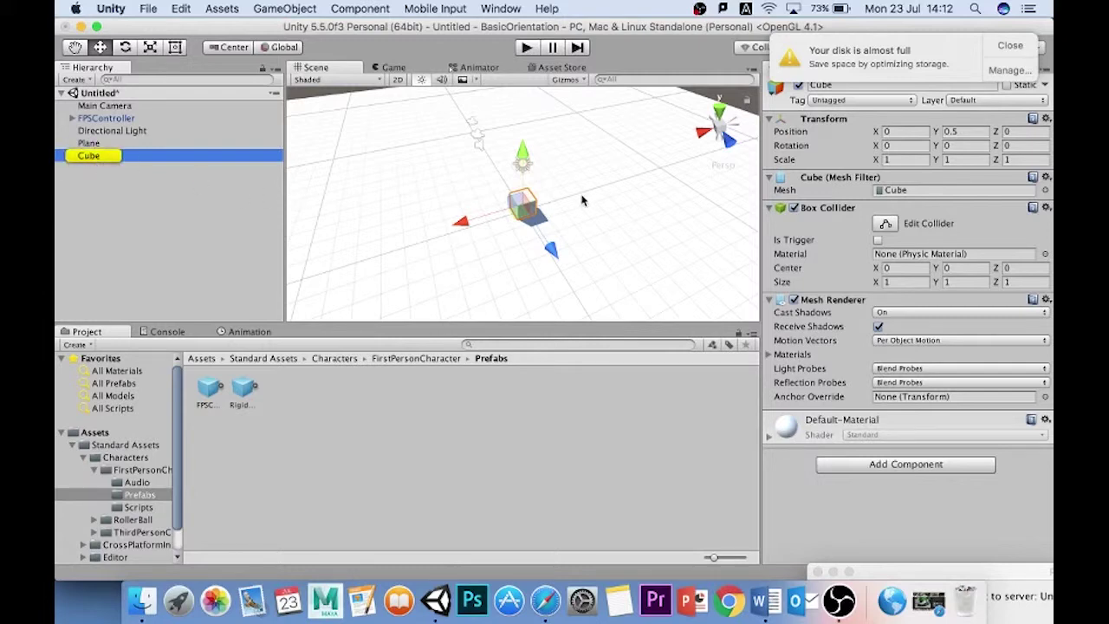
{"action": "left_click", "coordinate": [527, 201]}
{"action": "key", "text": "f"}
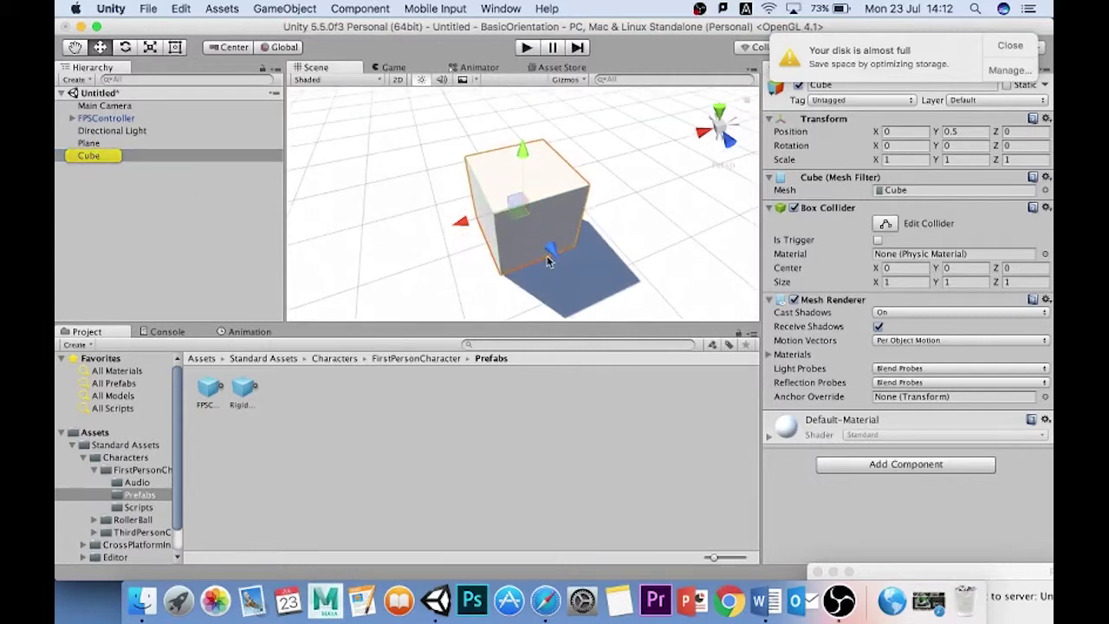
{"action": "left_click_drag", "start_coordinate": [527, 201], "coordinate": [656, 203], "text": "alt"}
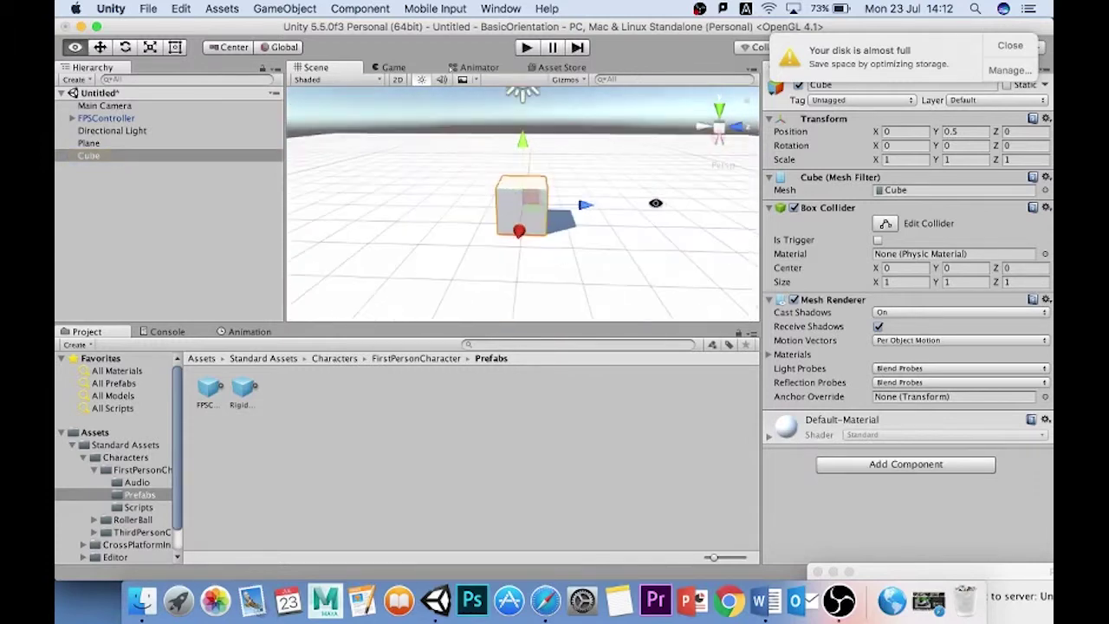
{"action": "scroll", "coordinate": [596, 205], "scroll_direction": "down", "scroll_amount": 8}
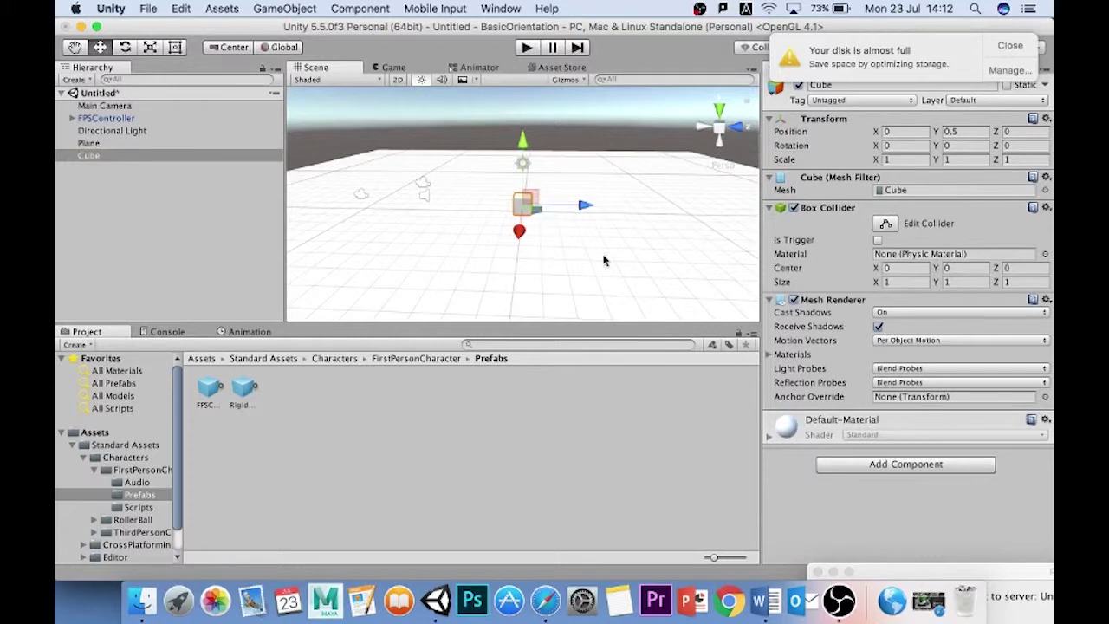
{"action": "key", "text": "e"}
{"action": "key", "text": "r"}
{"action": "left_click_drag", "start_coordinate": [624, 258], "coordinate": [376, 237], "text": "alt"}
{"action": "left_click_drag", "start_coordinate": [459, 214], "coordinate": [811, 100]}
{"action": "key", "text": "f"}
{"action": "scroll", "coordinate": [560, 189], "scroll_direction": "up", "scroll_amount": 5}
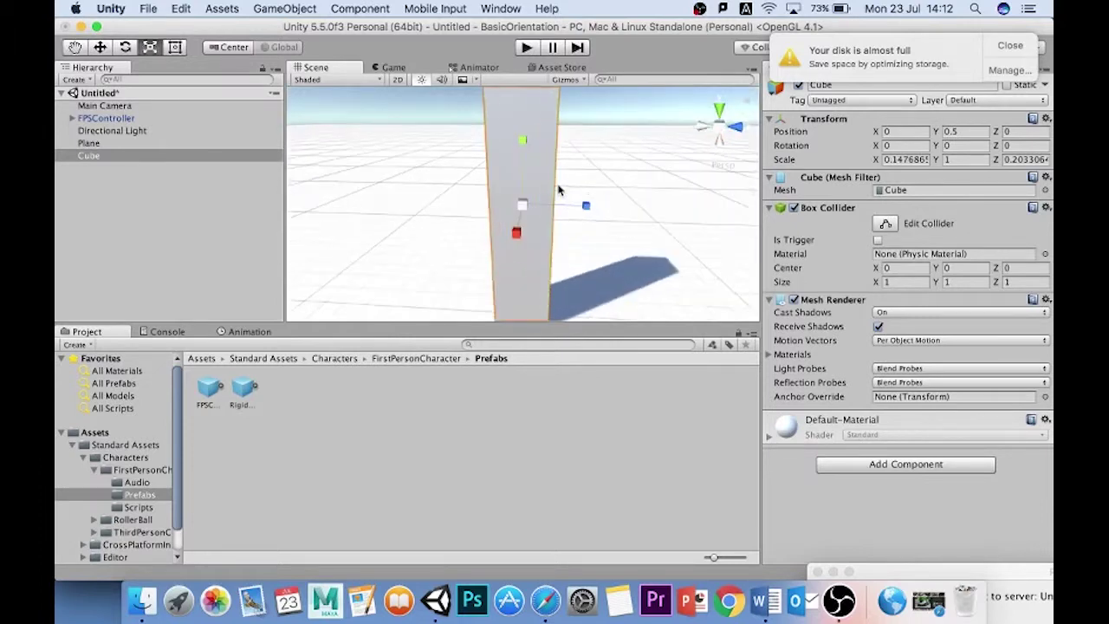
Set the thin cube's Y scale to 2 and its Y position to 1
{"action": "scroll", "coordinate": [559, 191], "scroll_direction": "down", "scroll_amount": 6}
{"action": "scroll", "coordinate": [559, 190], "scroll_direction": "down", "scroll_amount": 2}
{"action": "left_click", "coordinate": [956, 162]}
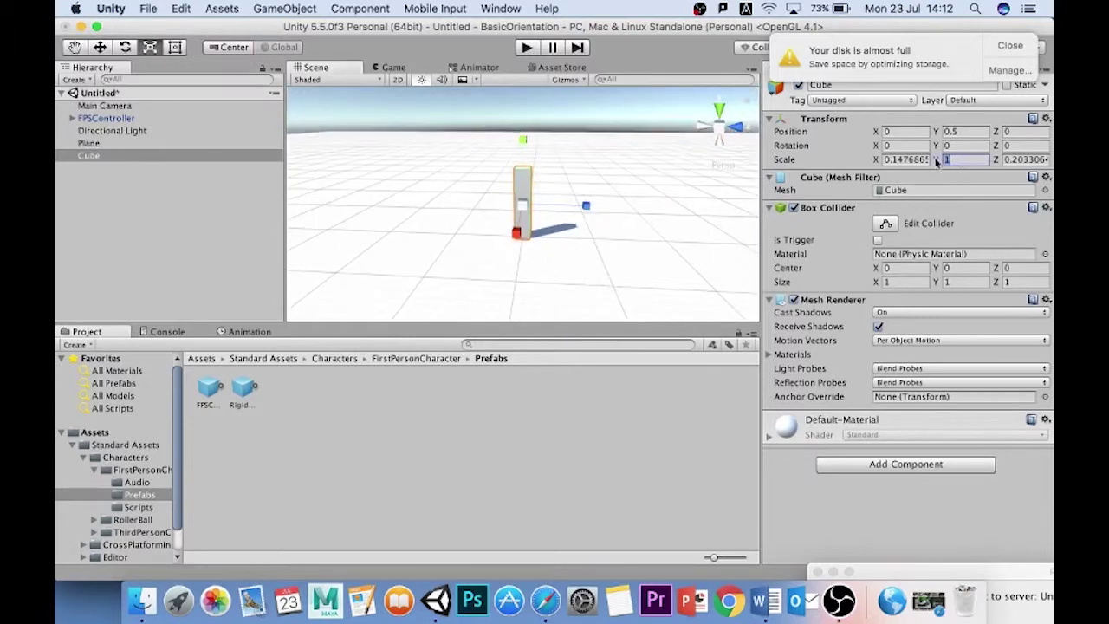
{"action": "type", "text": "2"}
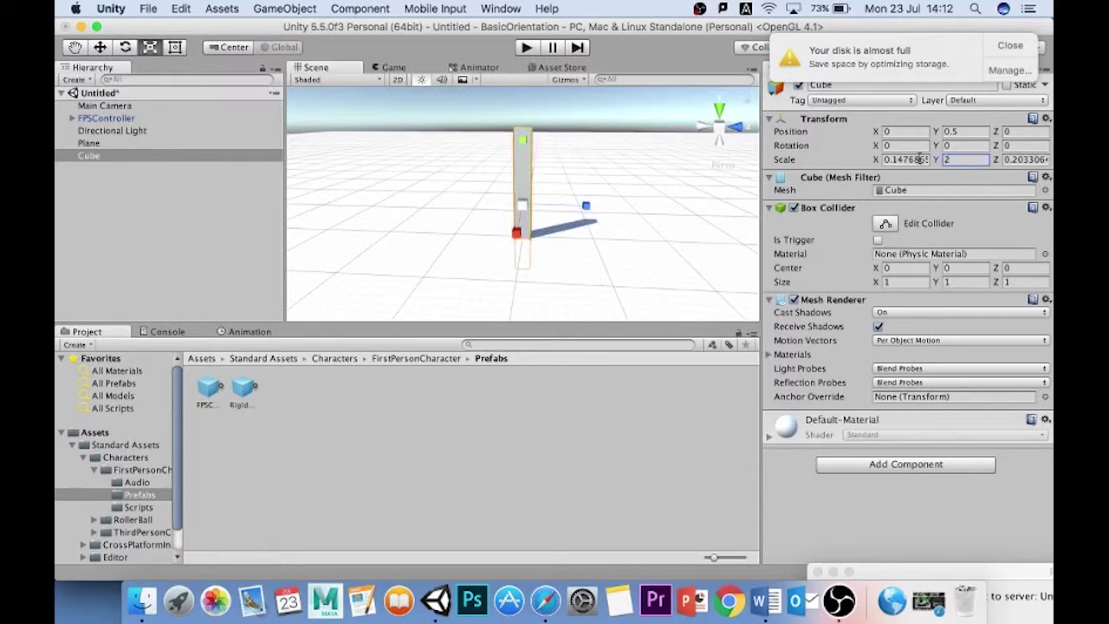
{"action": "left_click", "coordinate": [961, 131]}
{"action": "type", "text": "1"}
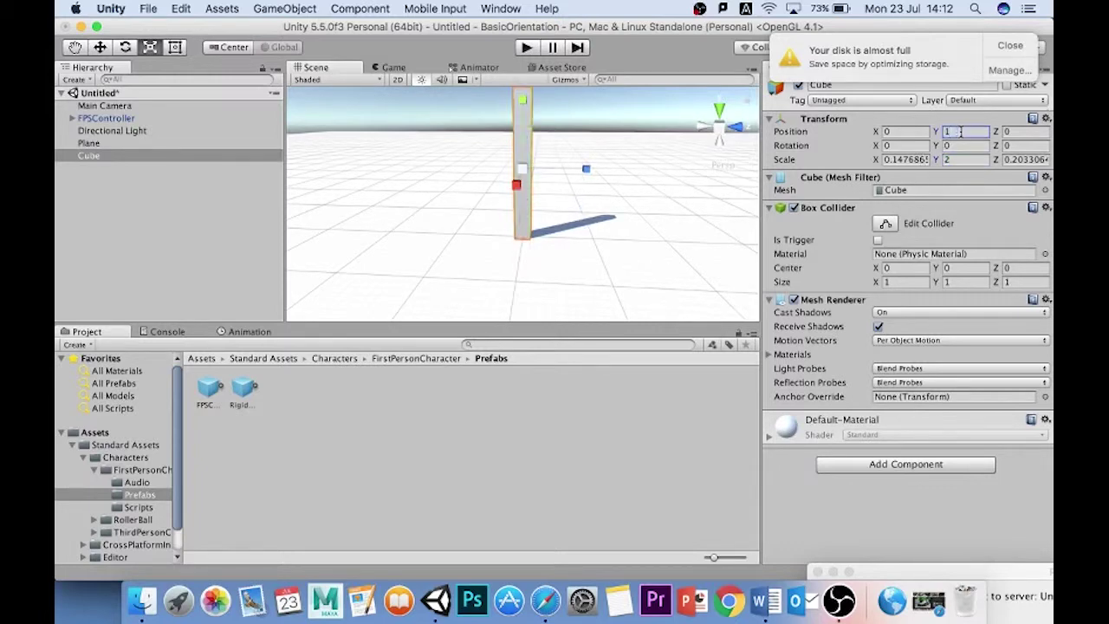
Duplicate the post and move the copy along the Z axis to about 1.96
{"action": "left_click_drag", "start_coordinate": [566, 201], "coordinate": [592, 214], "text": "alt"}
{"action": "scroll", "coordinate": [594, 175], "scroll_direction": "down", "scroll_amount": 2}
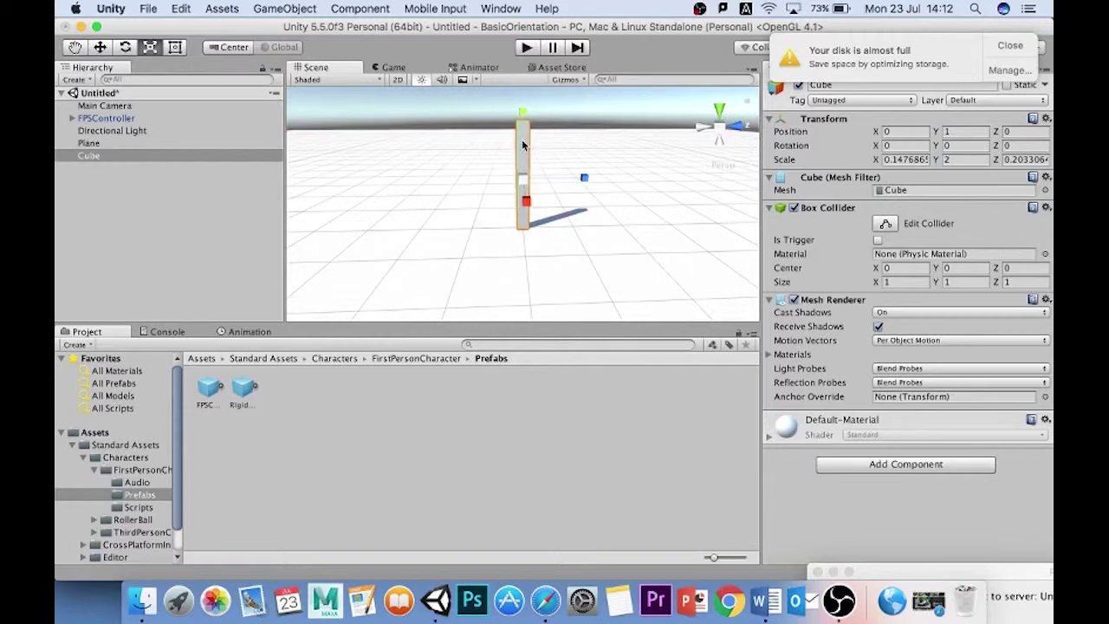
{"action": "key", "text": "super+d"}
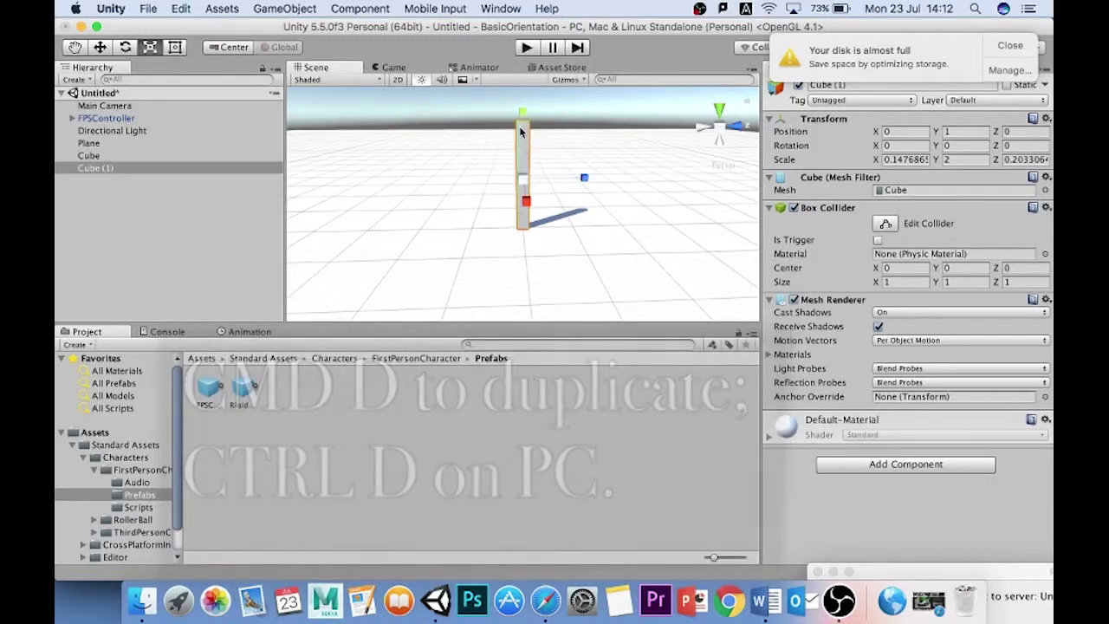
{"action": "left_click", "coordinate": [88, 157]}
{"action": "left_click", "coordinate": [91, 169]}
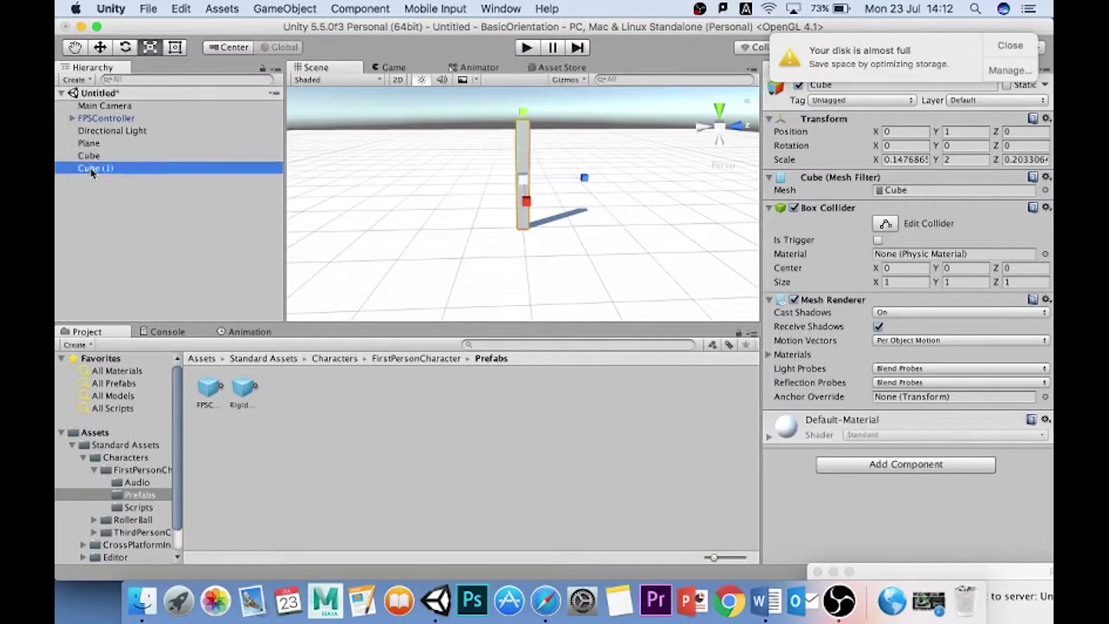
{"action": "right_click", "coordinate": [90, 170]}
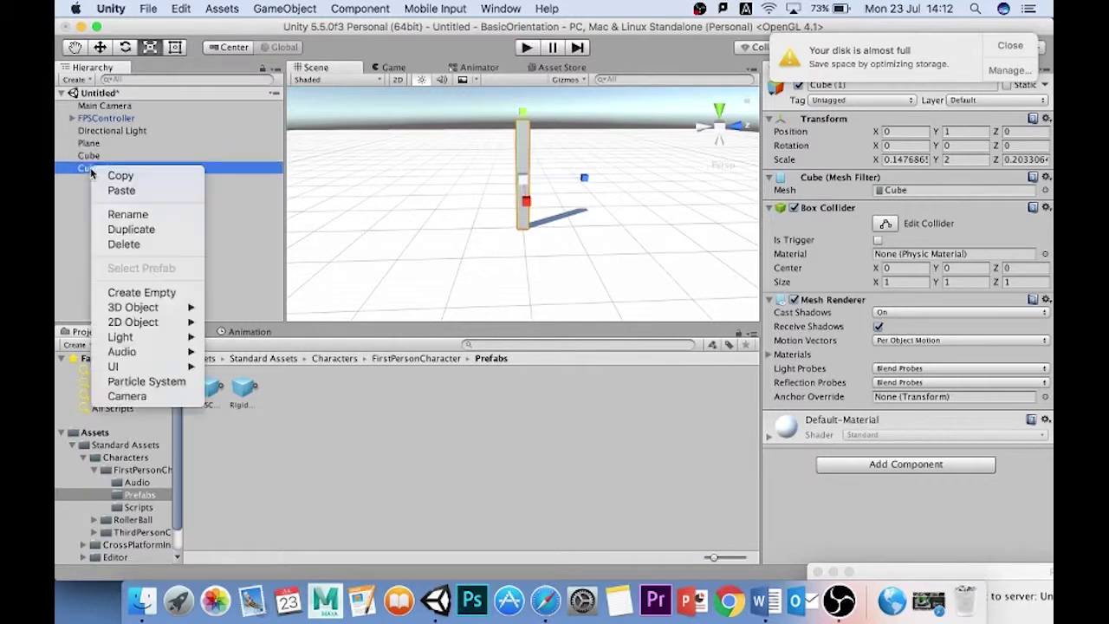
{"action": "left_click", "coordinate": [87, 217]}
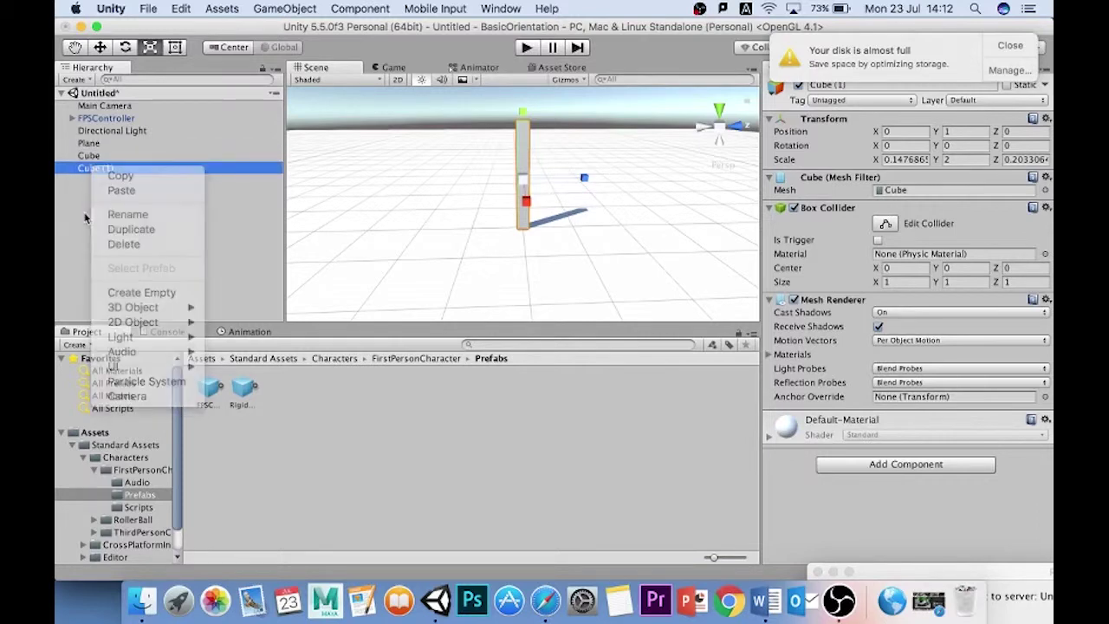
{"action": "left_click", "coordinate": [92, 157]}
{"action": "left_click", "coordinate": [94, 175]}
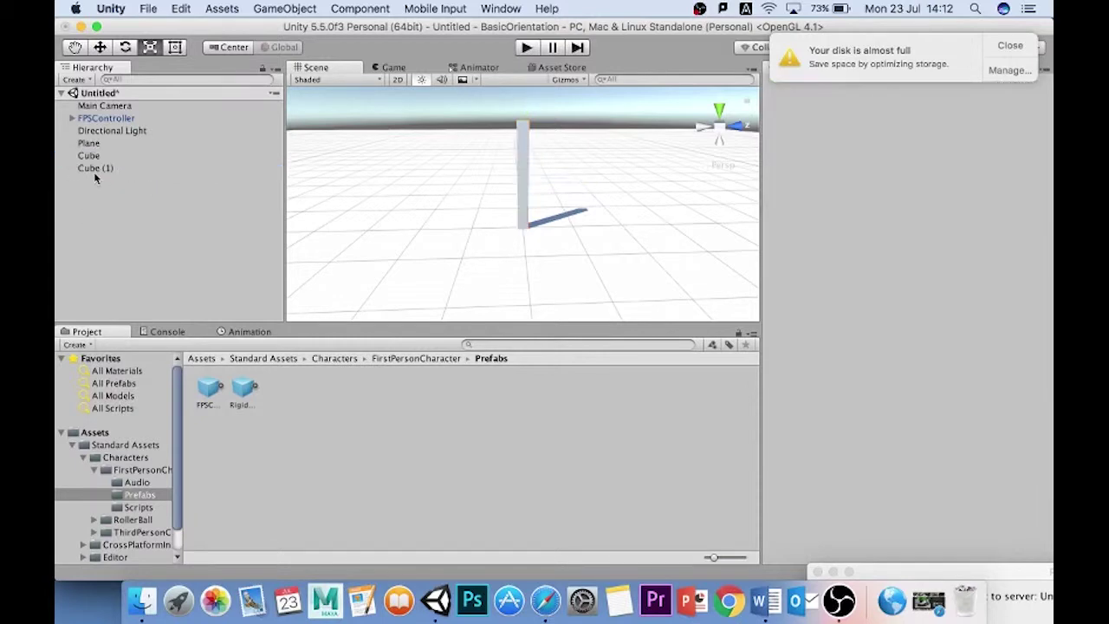
{"action": "left_click", "coordinate": [92, 169]}
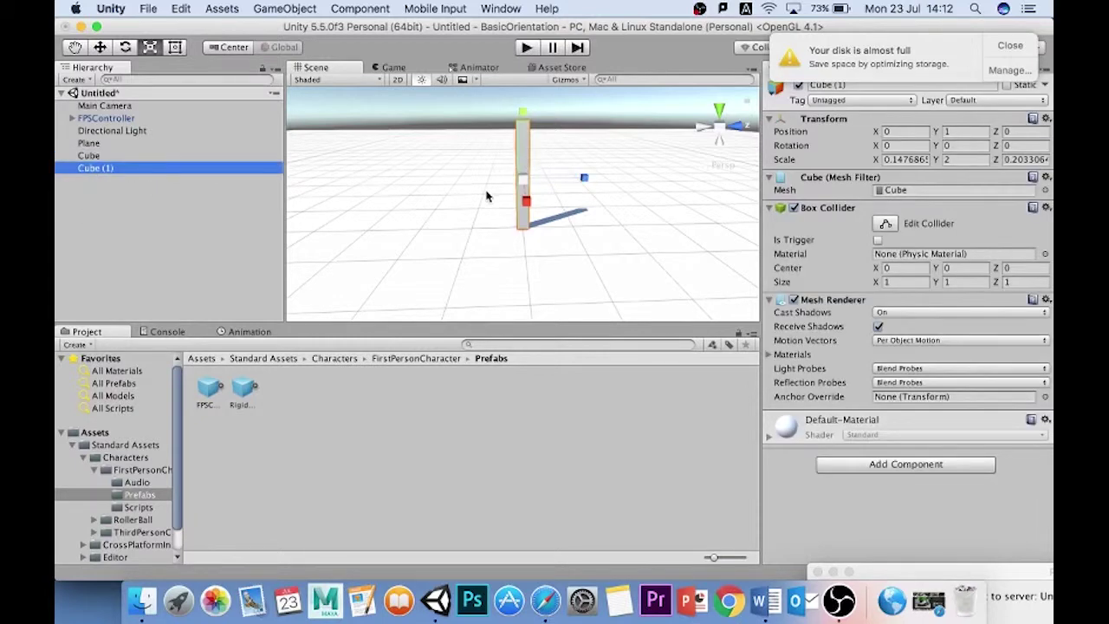
{"action": "key", "text": "w"}
{"action": "left_click_drag", "start_coordinate": [582, 178], "coordinate": [683, 178]}
Make six duplicates of the second post in place
{"action": "left_click", "coordinate": [89, 170]}
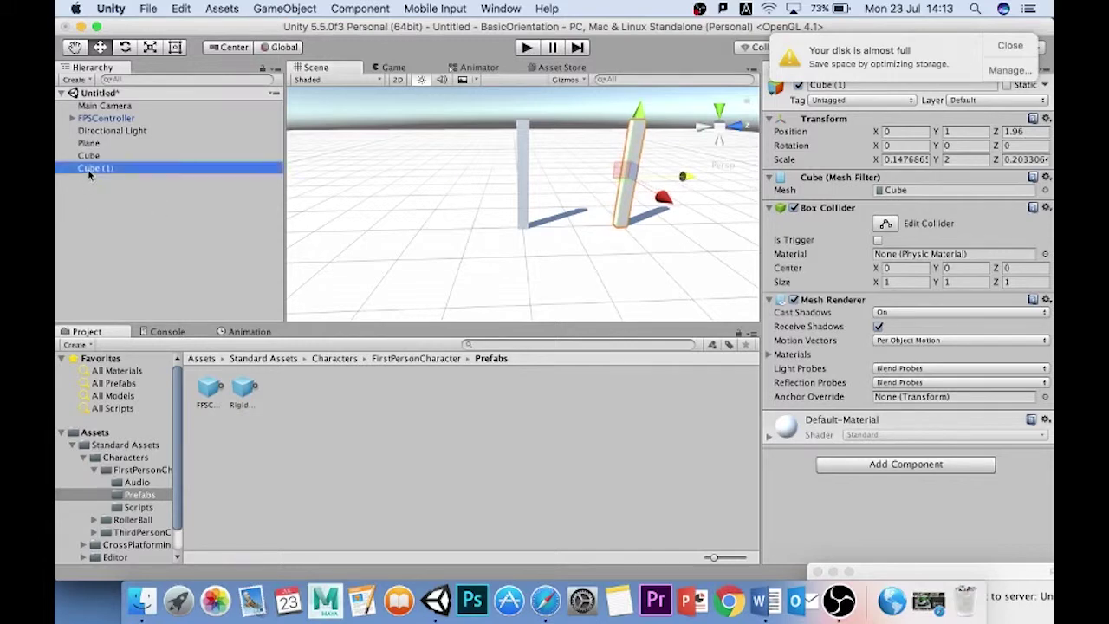
{"action": "key", "text": "super+d"}
{"action": "key", "text": "super+d"}
{"action": "key", "text": "super+d"}
{"action": "key", "text": "super+d"}
{"action": "key", "text": "super+d"}
{"action": "key", "text": "super+d"}
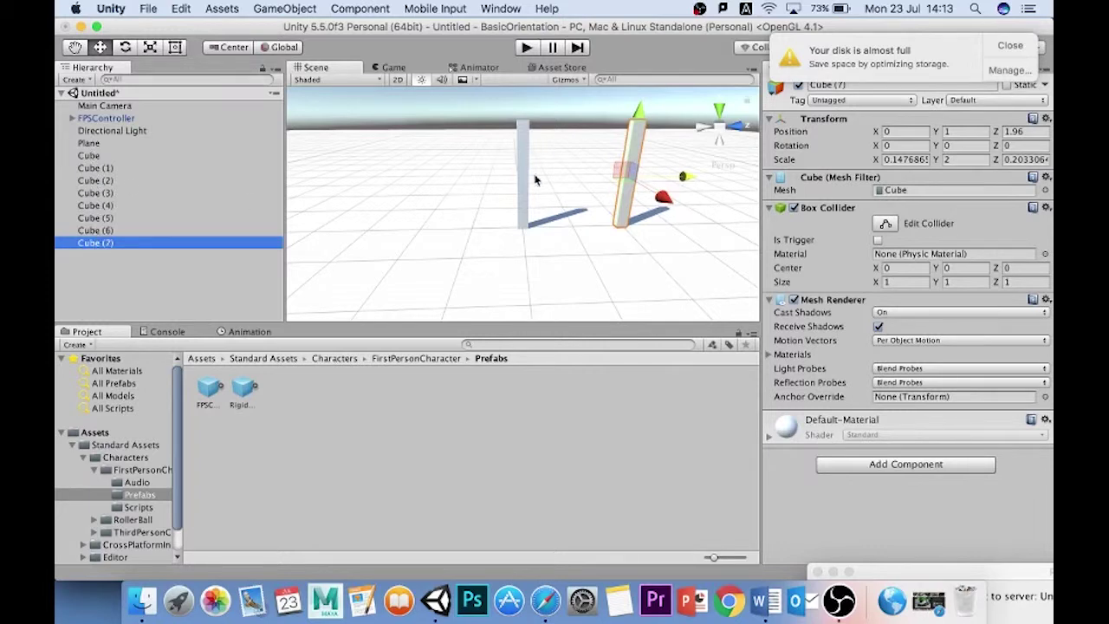
Delete the six extra duplicates, Cube (2) through Cube (7)
{"action": "left_click", "coordinate": [104, 182]}
{"action": "left_click", "coordinate": [98, 242], "text": "shift"}
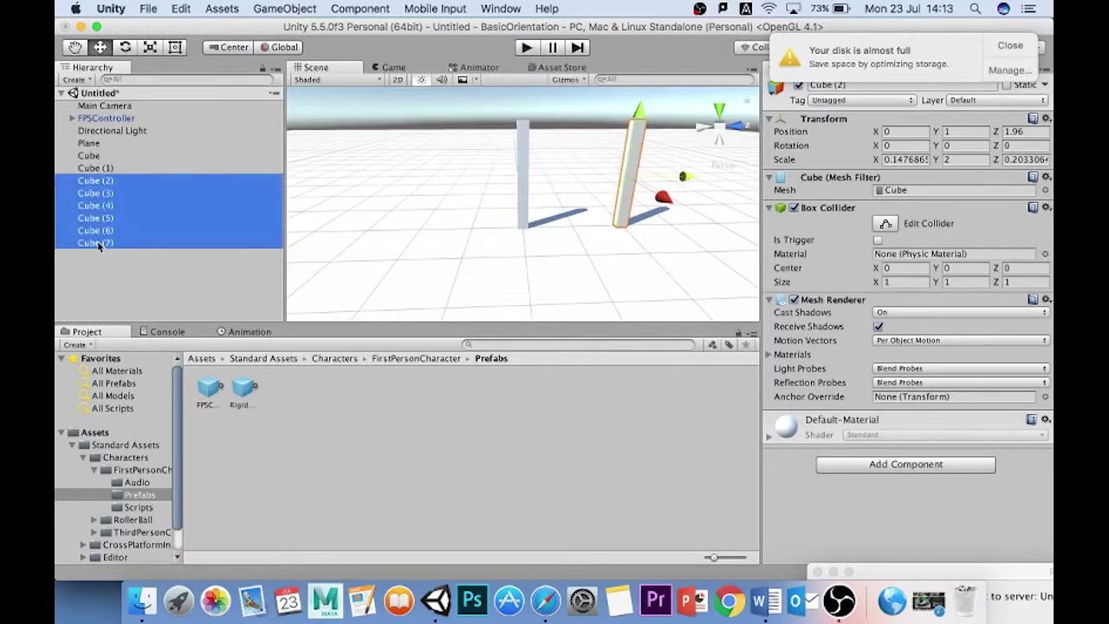
{"action": "key", "text": "super+BackSpace"}
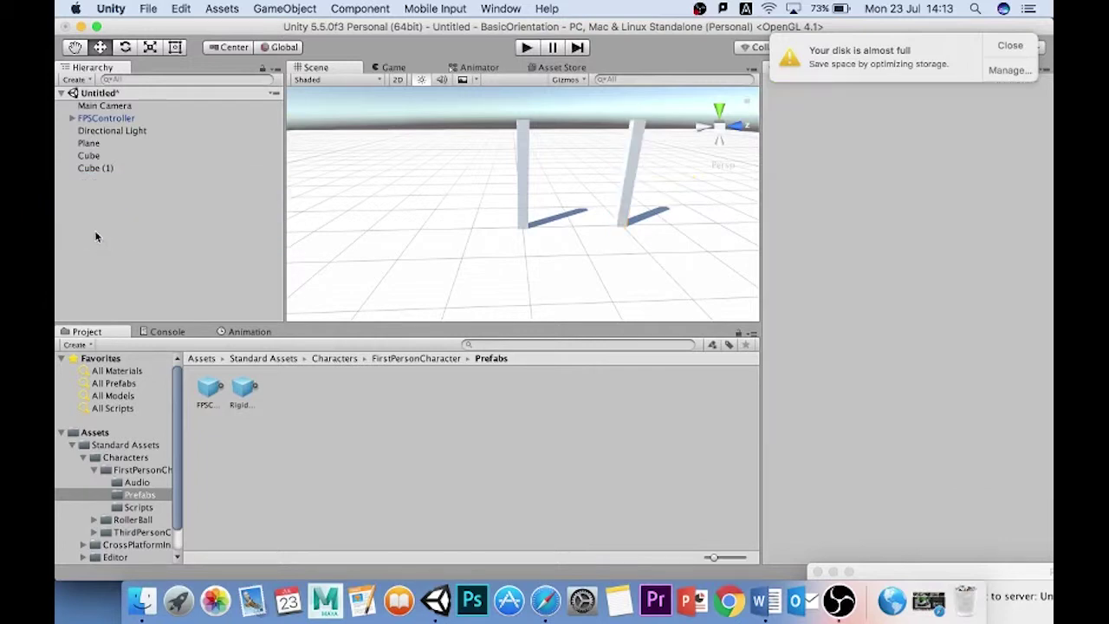
Move the second post closer to the first, to about 1.47 on Z, and duplicate it
{"action": "left_click", "coordinate": [622, 178]}
{"action": "left_click_drag", "start_coordinate": [682, 176], "coordinate": [656, 177]}
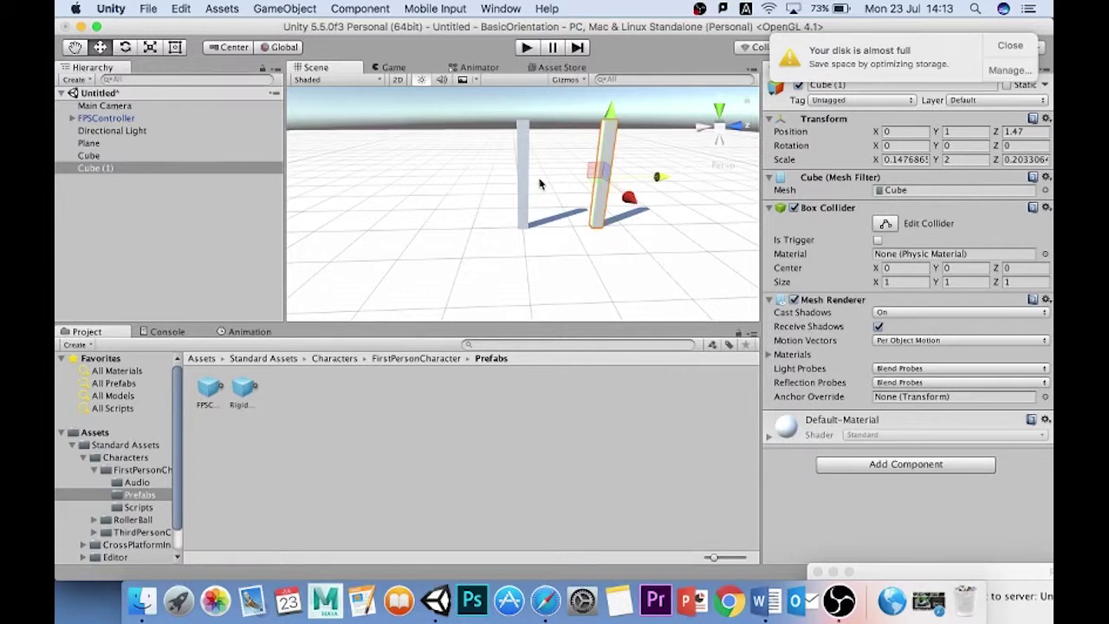
{"action": "key", "text": "super+d"}
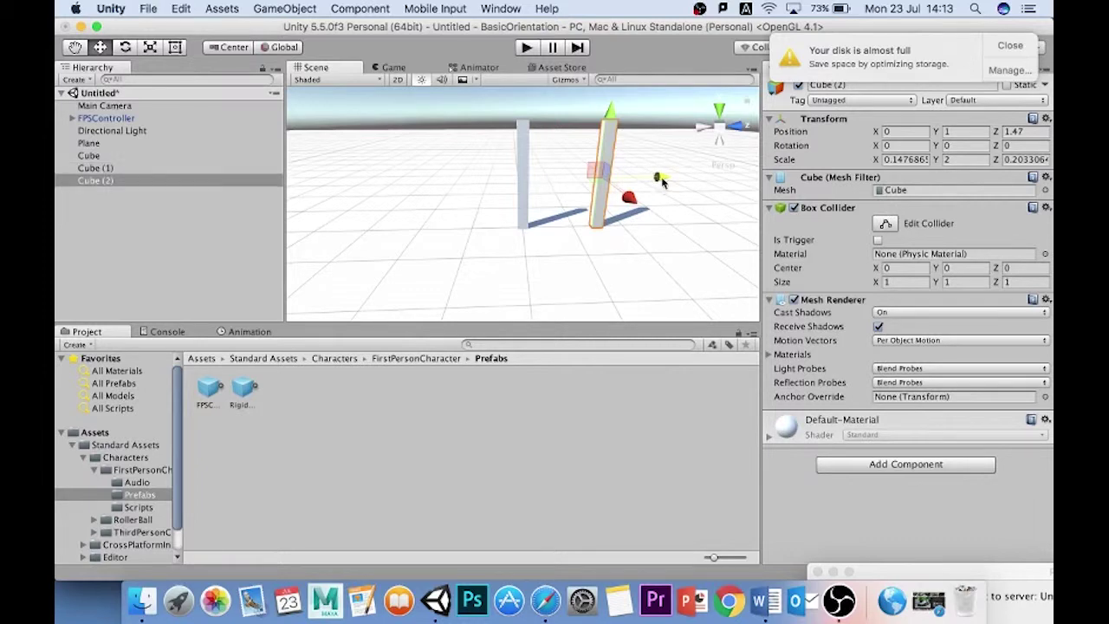
Move the third post between the other two, to about 0.72 on Z, and rotate it 90 degrees about X
{"action": "left_click_drag", "start_coordinate": [660, 179], "coordinate": [619, 178]}
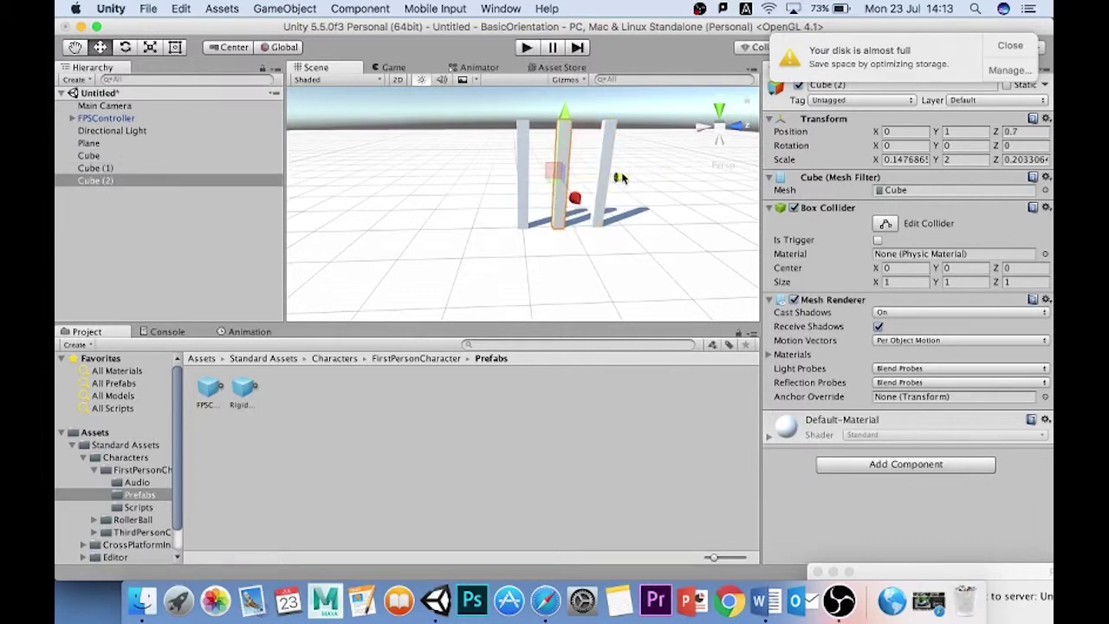
{"action": "key", "text": "e"}
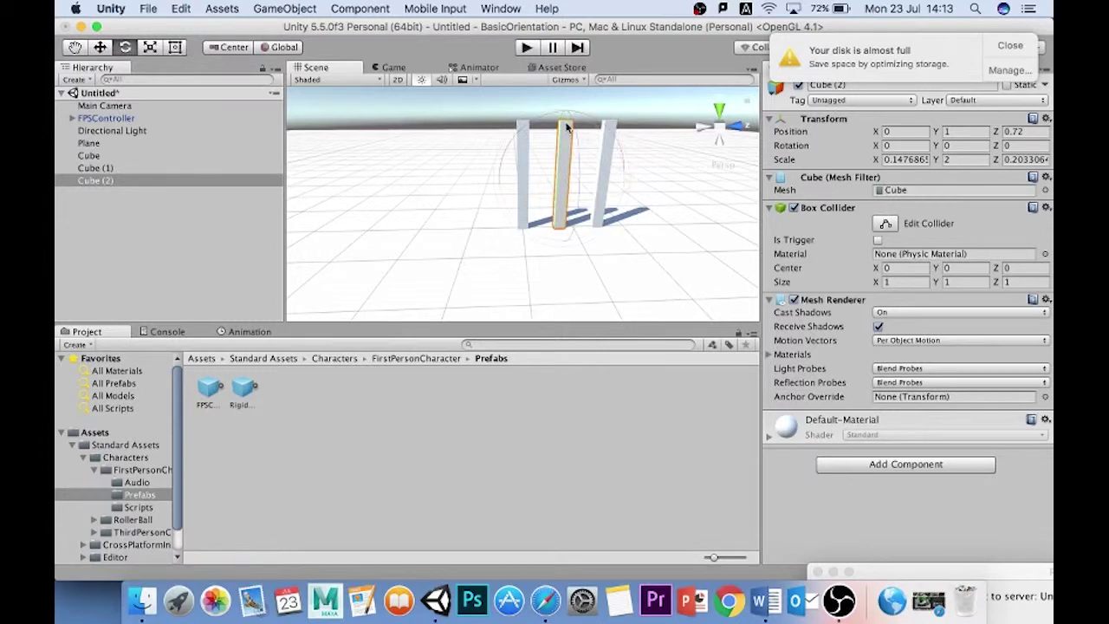
{"action": "left_click_drag", "start_coordinate": [529, 128], "coordinate": [643, 129]}
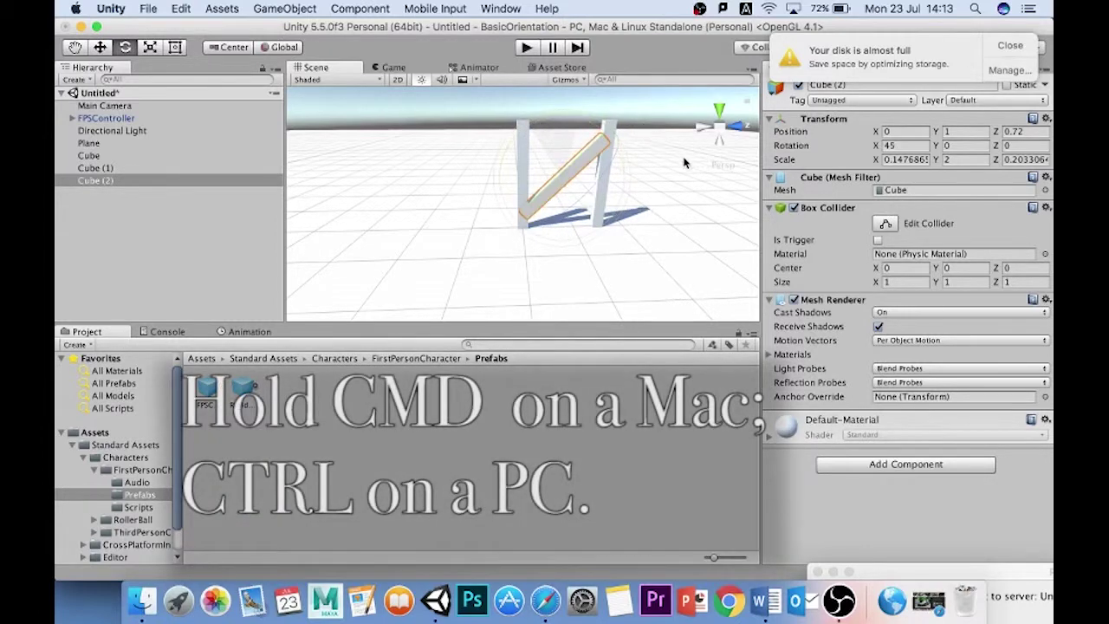
{"action": "left_click_drag", "start_coordinate": [684, 163], "coordinate": [741, 221], "text": "super"}
{"action": "key", "text": "super+z"}
{"action": "left_click_drag", "start_coordinate": [572, 117], "coordinate": [674, 179], "text": "super"}
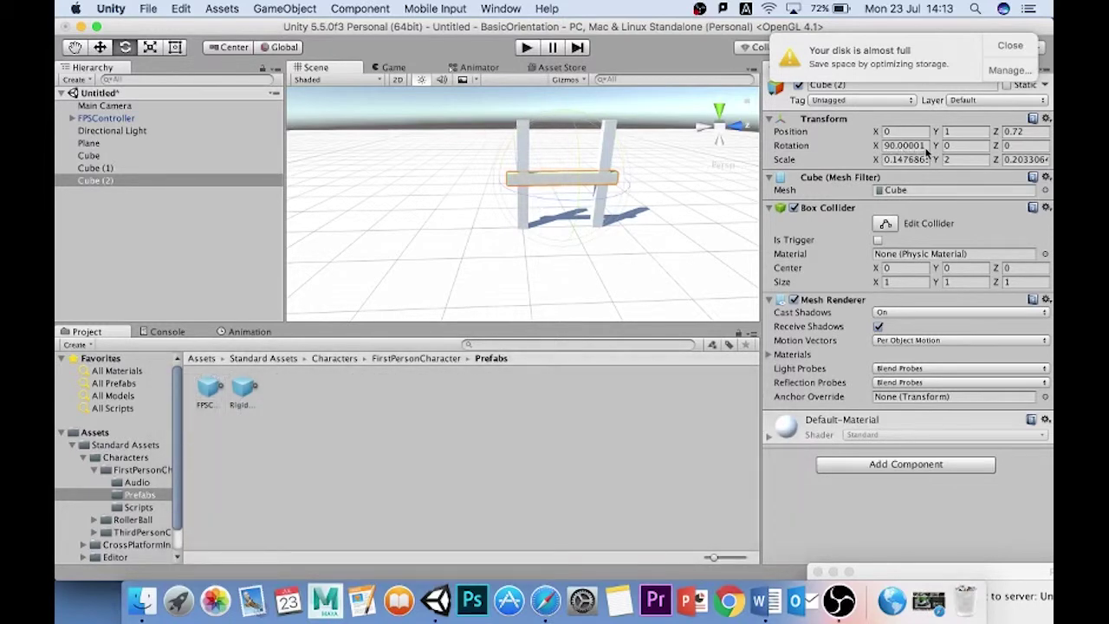
Raise the horizontal beam to about Y 1.94 on top of the posts and shorten it to a Y scale of about 1.59
{"action": "key", "text": "w"}
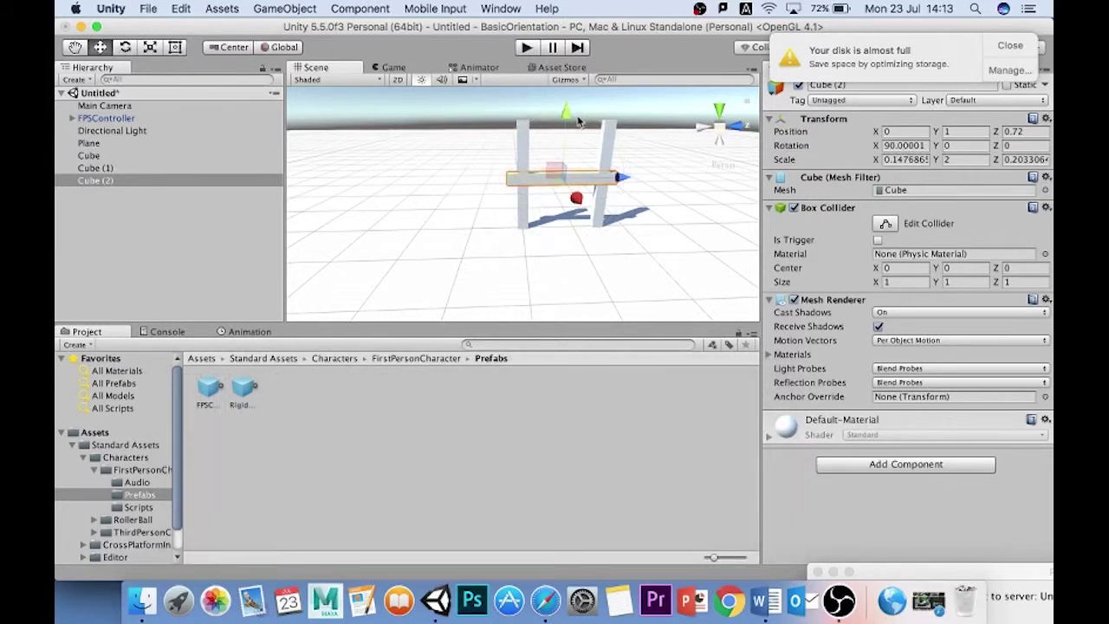
{"action": "left_click_drag", "start_coordinate": [567, 120], "coordinate": [567, 77]}
{"action": "key", "text": "r"}
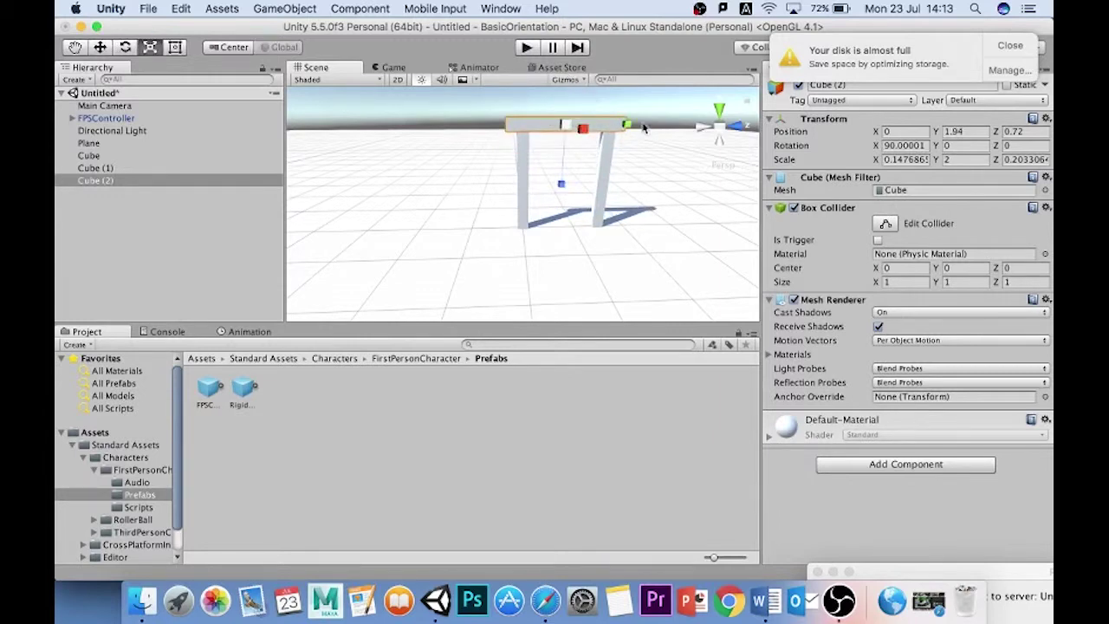
{"action": "left_click_drag", "start_coordinate": [628, 126], "coordinate": [617, 126]}
Try moving only the first post, Cube, along the Z axis to about -1.04
{"action": "left_click", "coordinate": [89, 156]}
{"action": "key", "text": "w"}
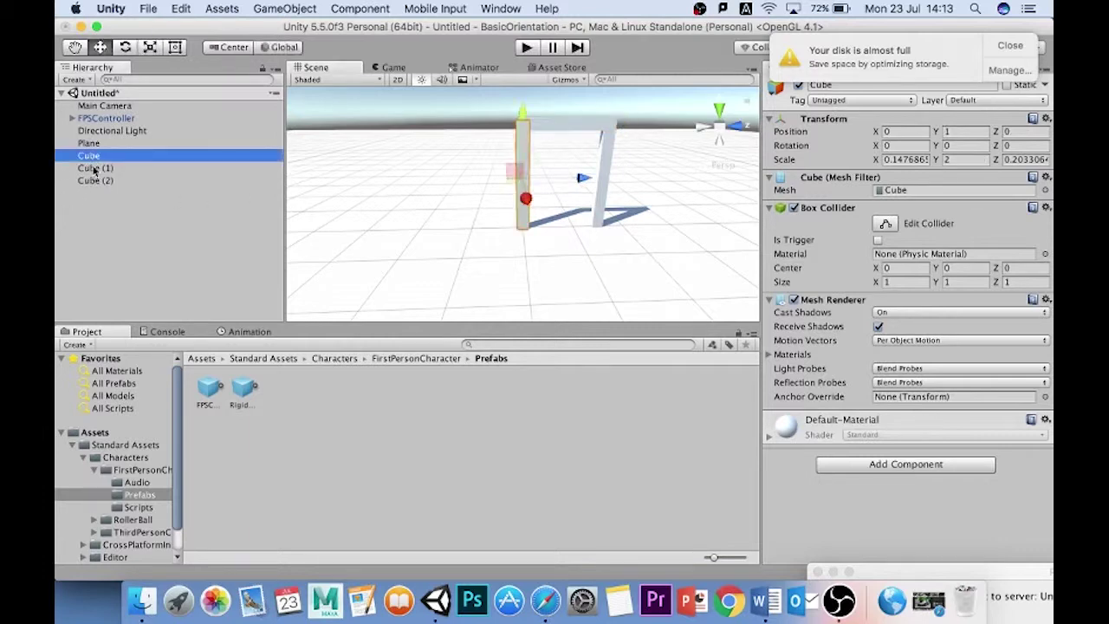
{"action": "left_click_drag", "start_coordinate": [584, 179], "coordinate": [530, 180]}
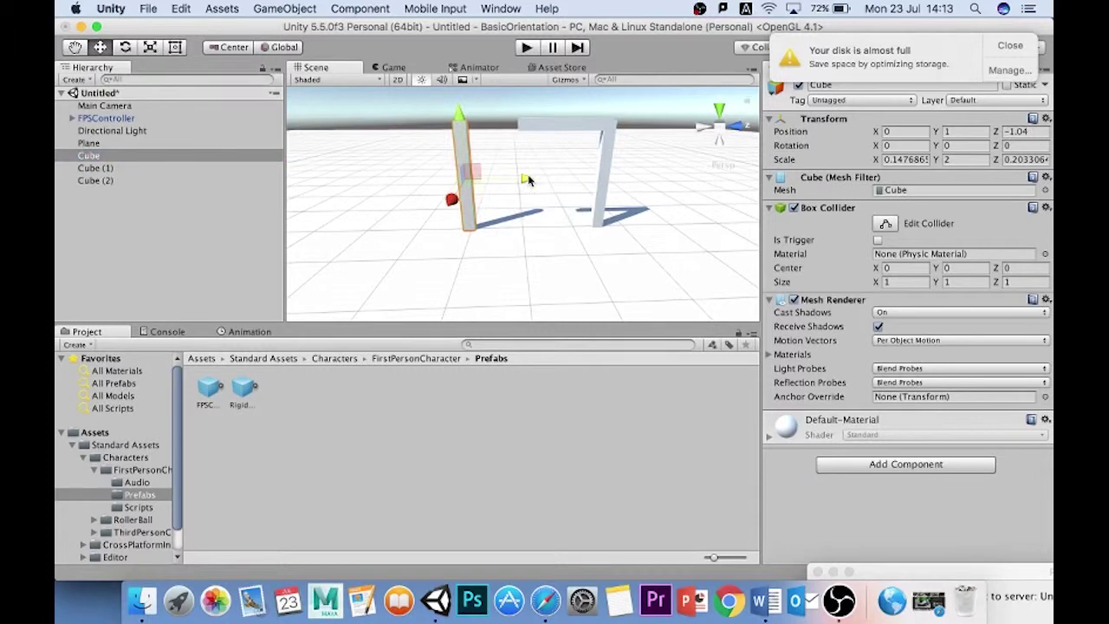
{"action": "key", "text": "super+z"}
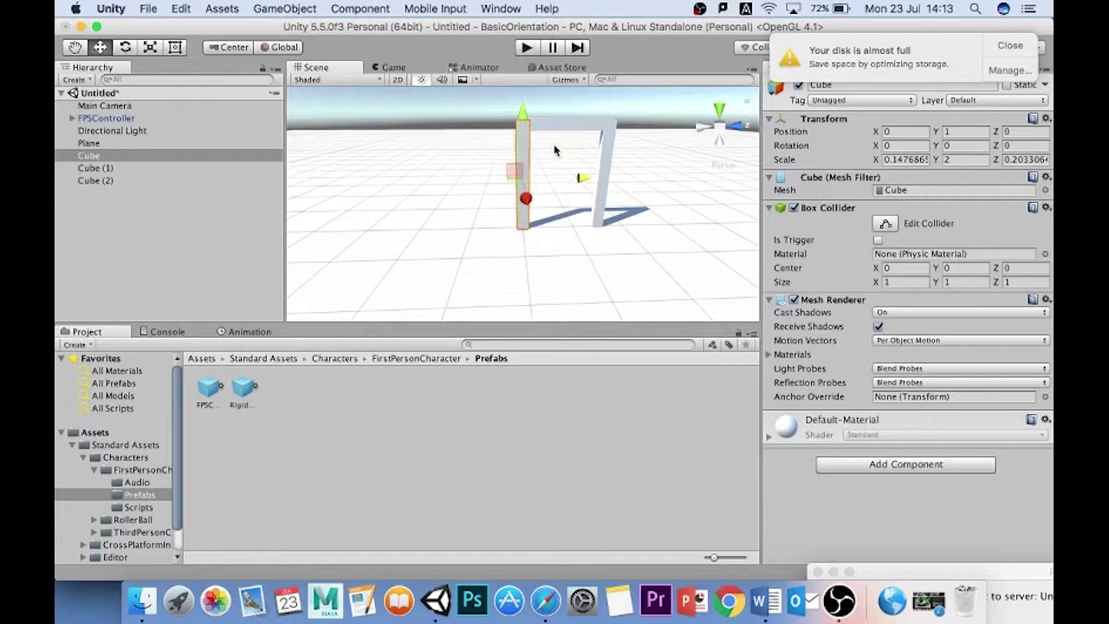
Make the two posts, Cube and Cube (1), children of the crossbeam Cube (2) and select the parent
{"action": "left_click", "coordinate": [87, 169]}
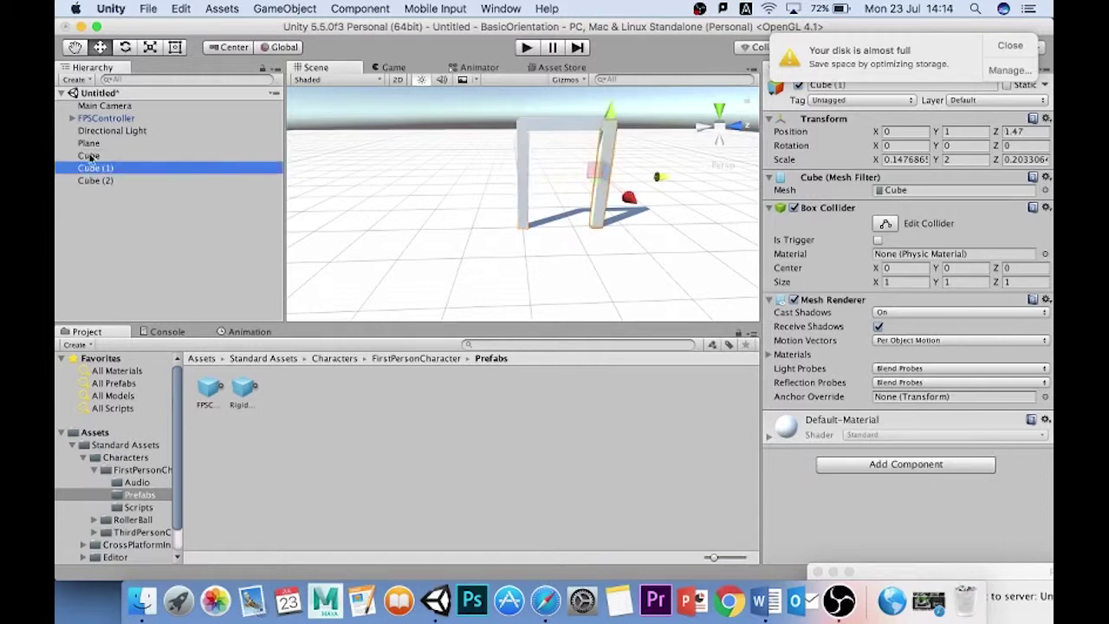
{"action": "left_click", "coordinate": [91, 156]}
{"action": "left_click", "coordinate": [92, 166]}
{"action": "left_click", "coordinate": [92, 157]}
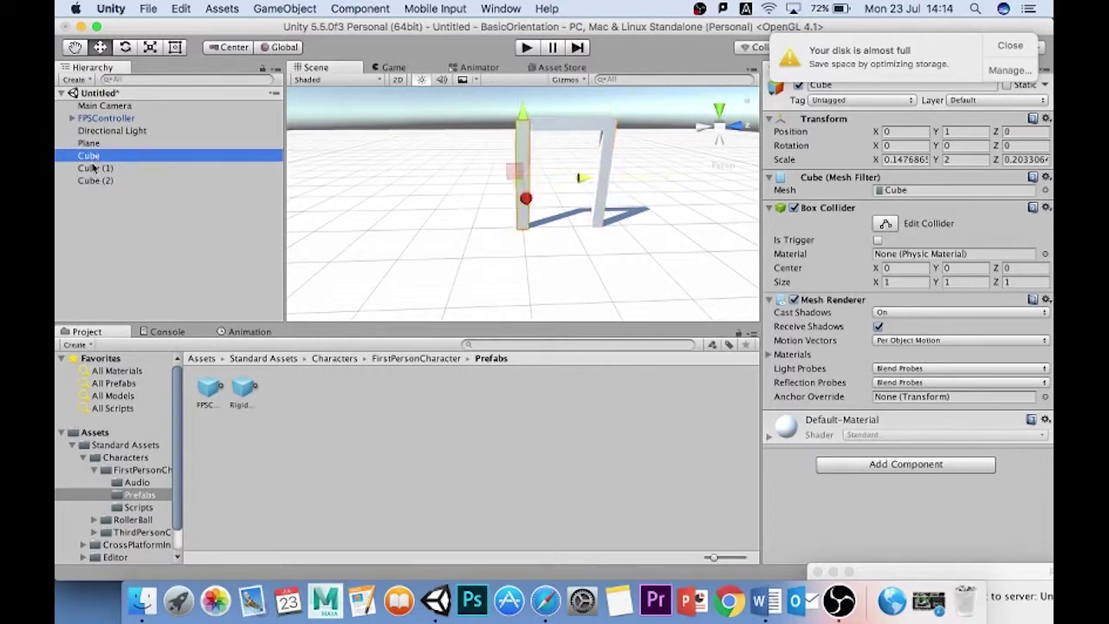
{"action": "left_click", "coordinate": [96, 168], "text": "shift"}
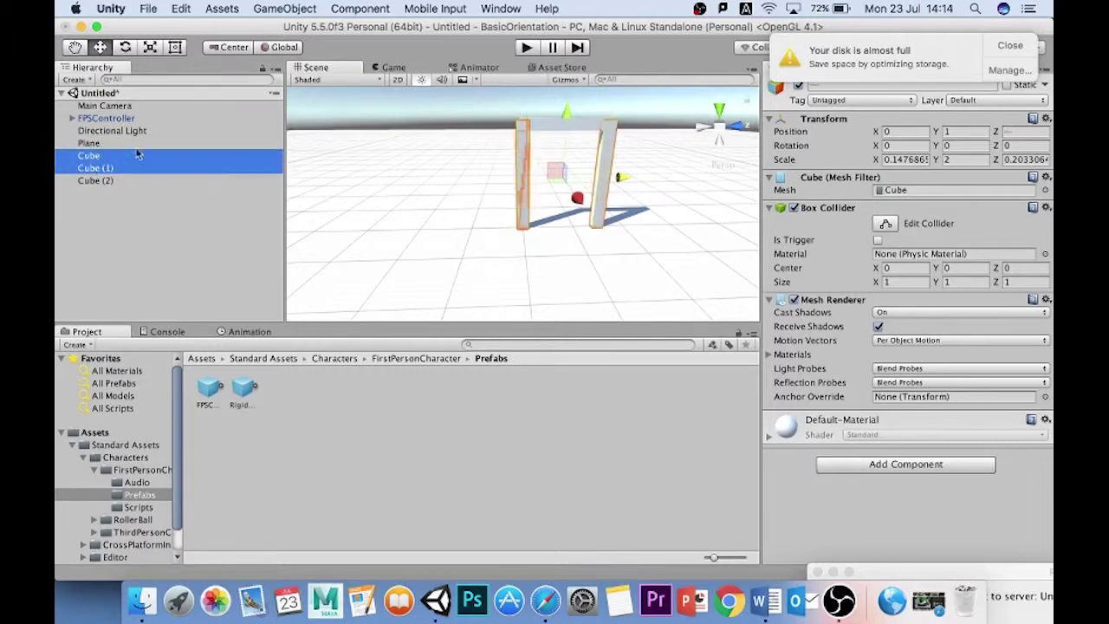
{"action": "left_click_drag", "start_coordinate": [98, 162], "coordinate": [108, 179]}
{"action": "left_click", "coordinate": [97, 156]}
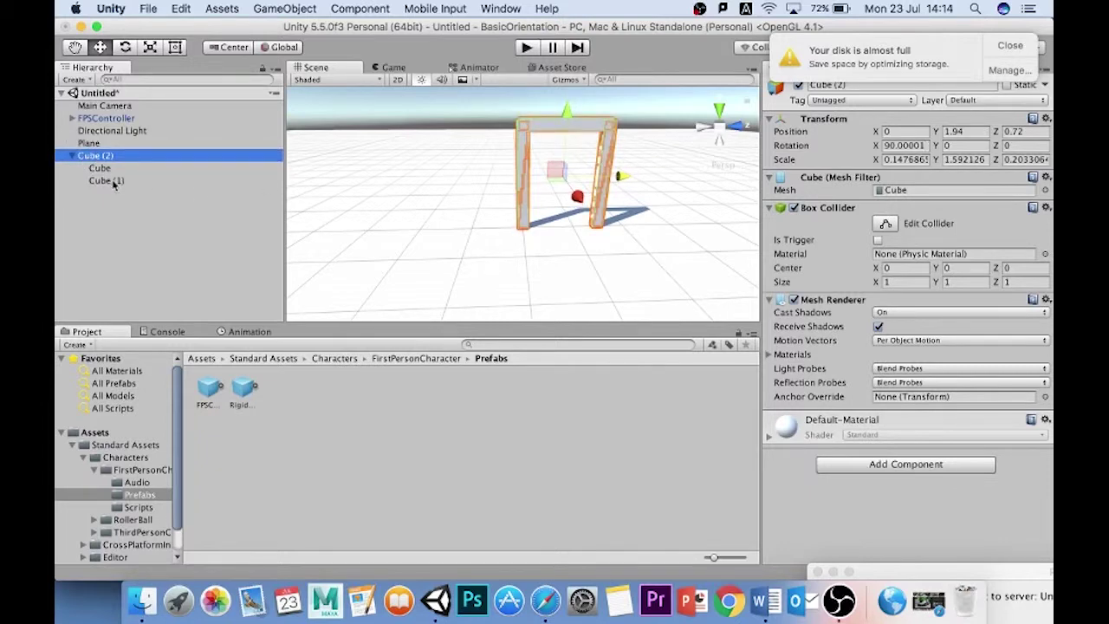
Try moving the child post Cube (1) on its own along the Z axis
{"action": "left_click", "coordinate": [104, 170]}
{"action": "left_click", "coordinate": [100, 169]}
{"action": "left_click", "coordinate": [104, 179]}
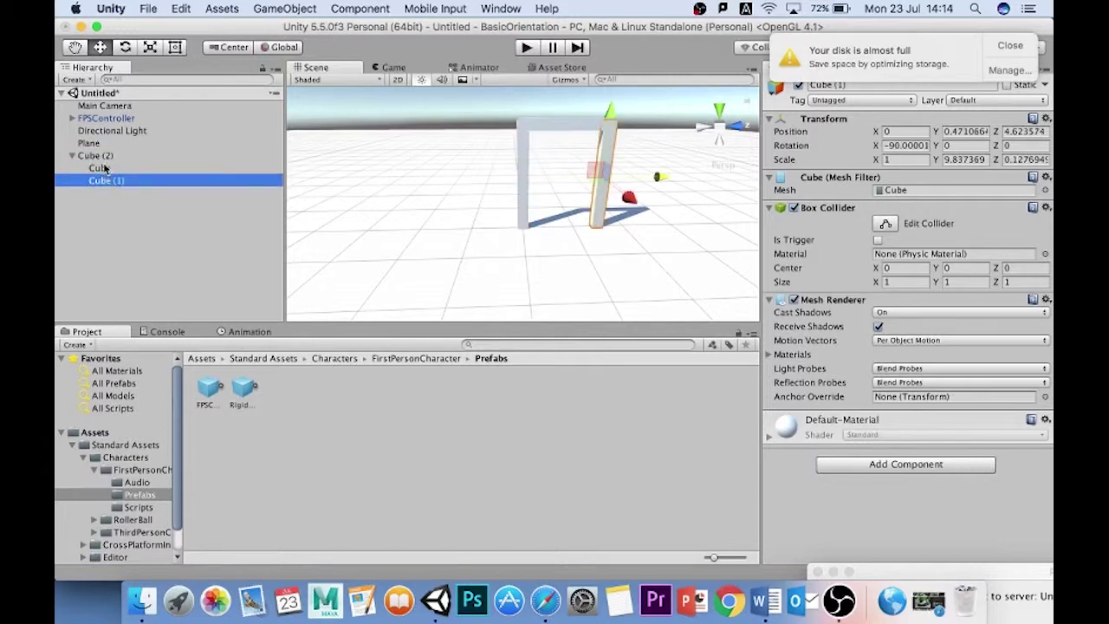
{"action": "left_click_drag", "start_coordinate": [662, 178], "coordinate": [659, 182]}
{"action": "key", "text": "super+z"}
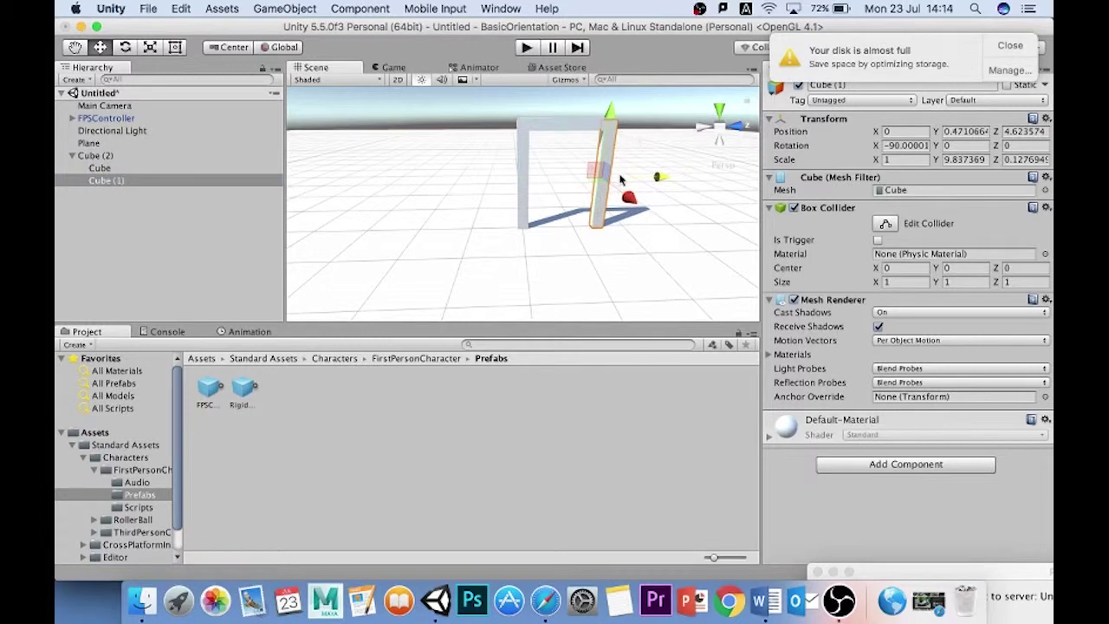
Try moving the whole door frame along the Z axis through its parent, Cube (2)
{"action": "left_click", "coordinate": [93, 158]}
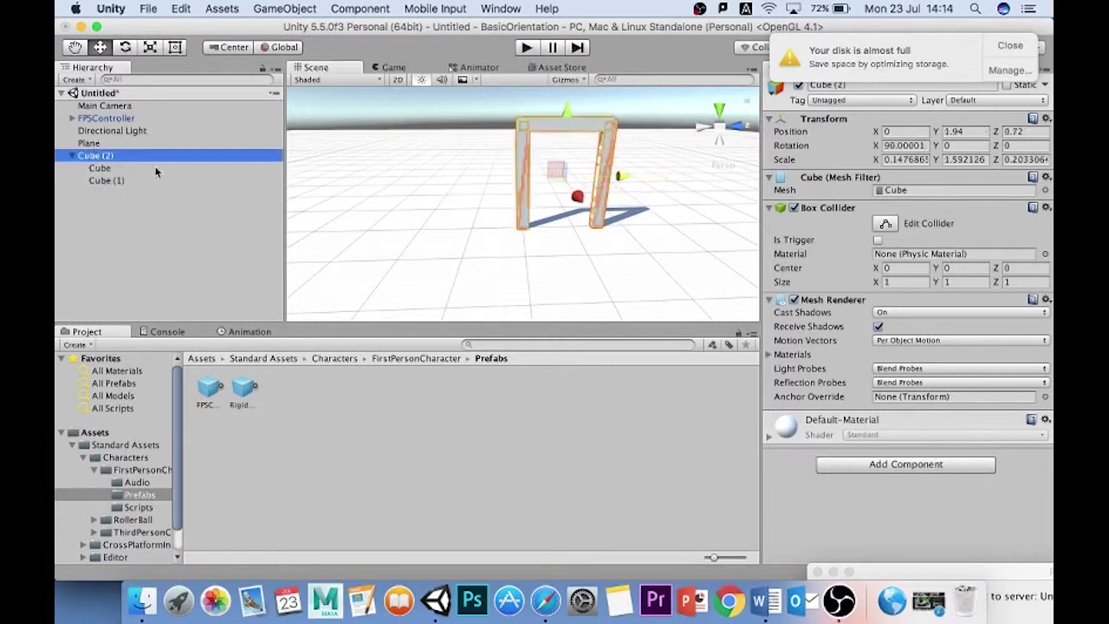
{"action": "middle_click_drag", "start_coordinate": [620, 175], "coordinate": [478, 173]}
{"action": "left_click_drag", "start_coordinate": [478, 172], "coordinate": [653, 168]}
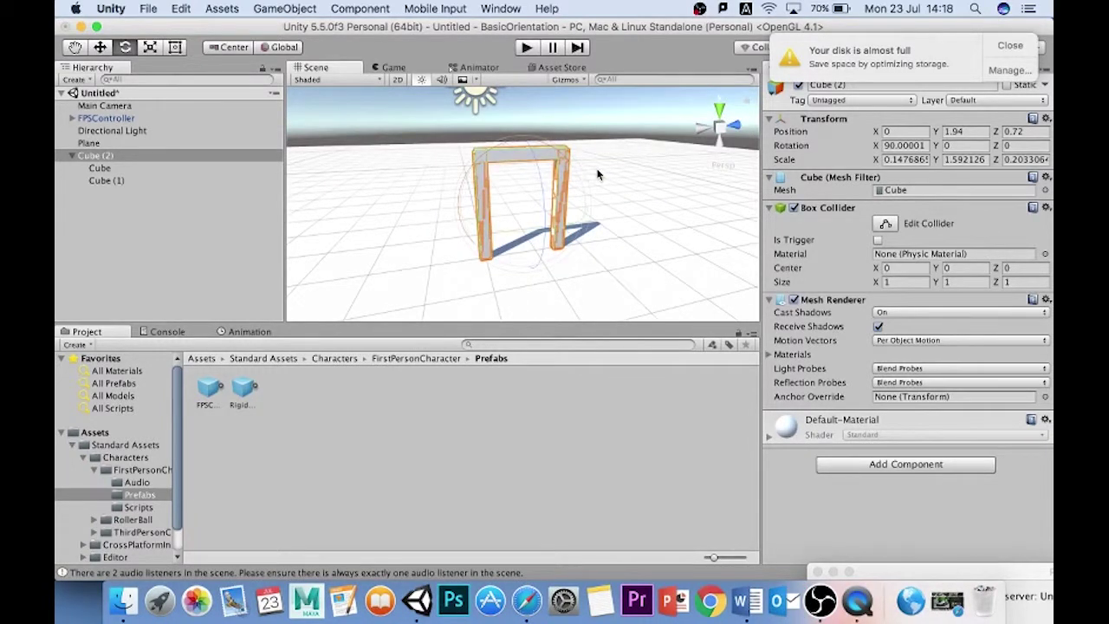
Add a new 3D cube inside the door frame
{"action": "left_click", "coordinate": [279, 11]}
{"action": "mouse_move", "coordinate": [316, 59]}
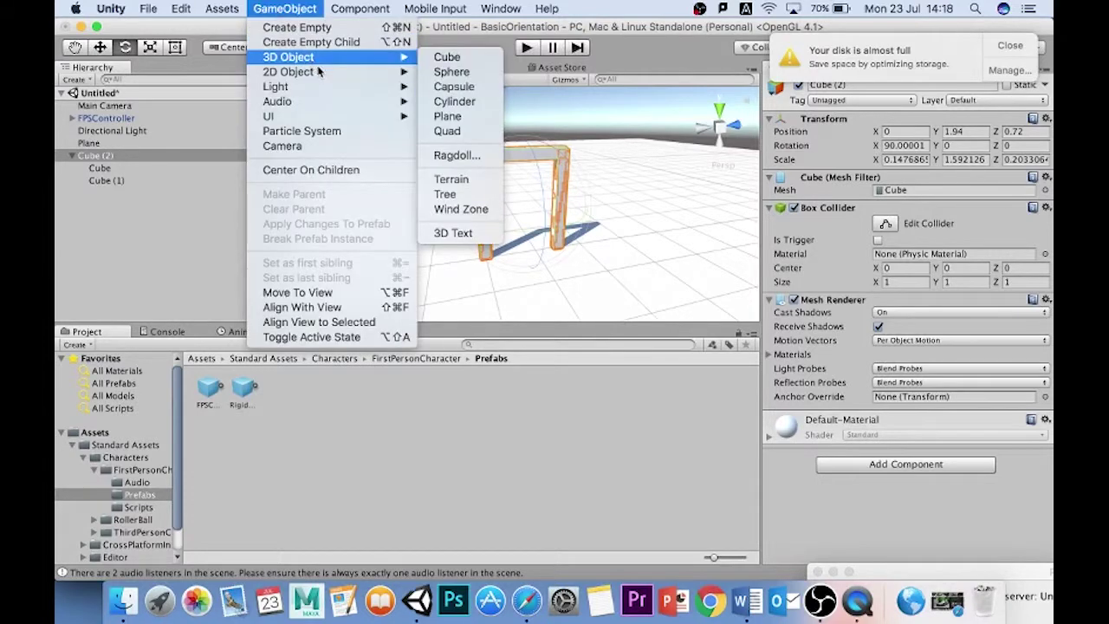
{"action": "left_click", "coordinate": [453, 62]}
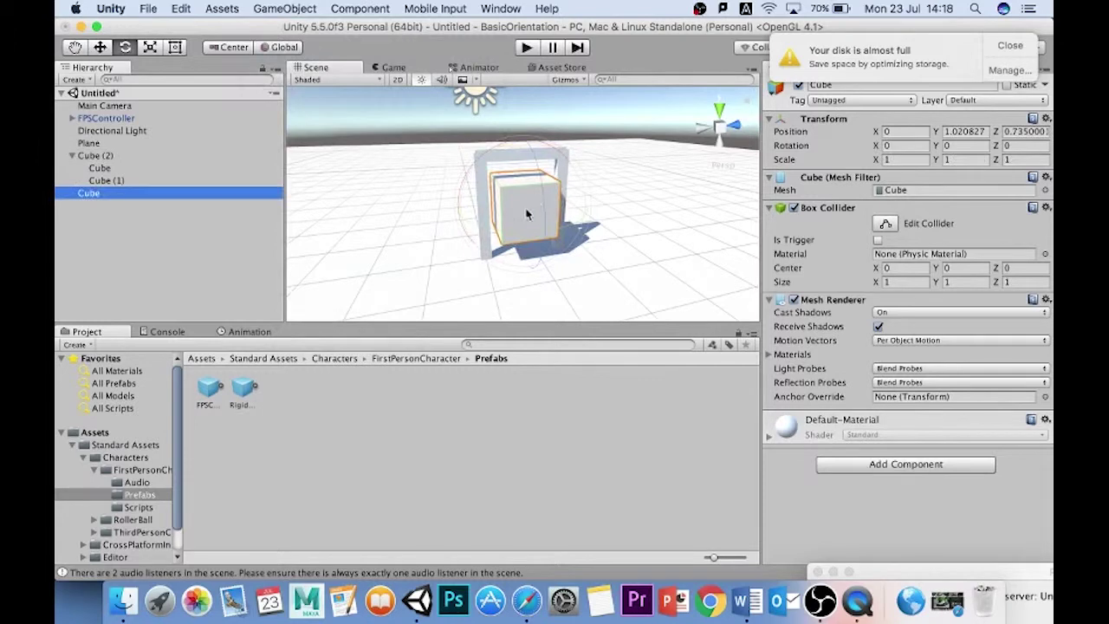
Shape the new cube into a thin door panel, scaled about 0.078 on X and 1.82 on Y, positioned at Y 0.87
{"action": "key", "text": "r"}
{"action": "left_click", "coordinate": [497, 237]}
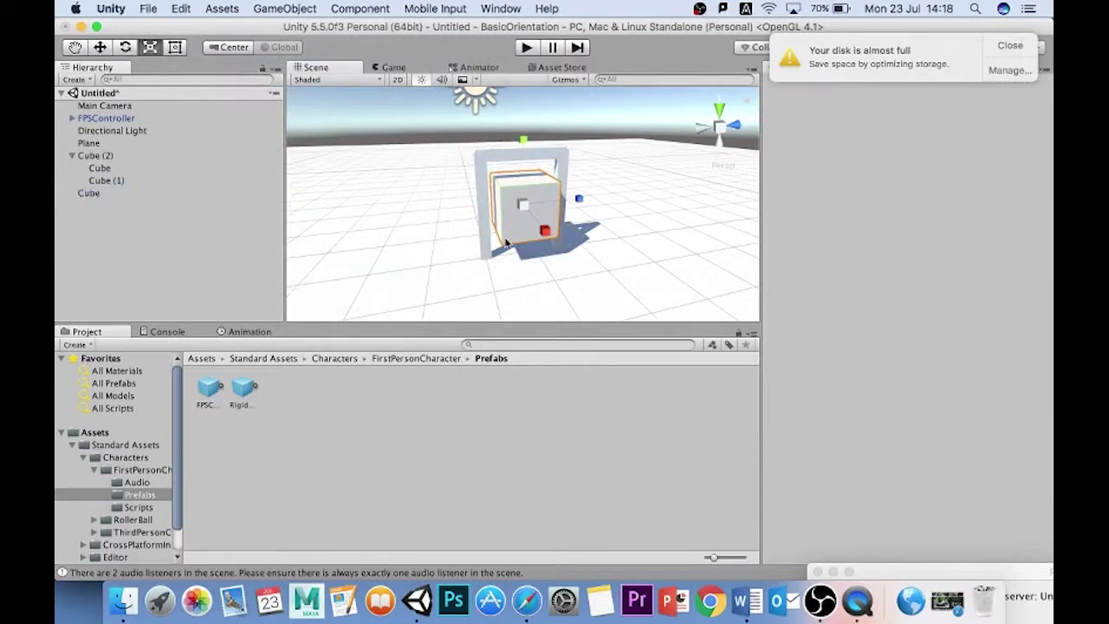
{"action": "left_click", "coordinate": [537, 201]}
{"action": "left_click_drag", "start_coordinate": [503, 202], "coordinate": [537, 222], "text": "alt"}
{"action": "mouse_move", "coordinate": [522, 141]}
{"action": "left_mouse_down"}
{"action": "mouse_move", "coordinate": [523, 109]}
{"action": "mouse_move", "coordinate": [546, 165]}
{"action": "mouse_move", "coordinate": [524, 139]}
{"action": "mouse_move", "coordinate": [525, 156]}
{"action": "left_mouse_up"}
{"action": "key", "text": "w"}
{"action": "key", "text": "r"}
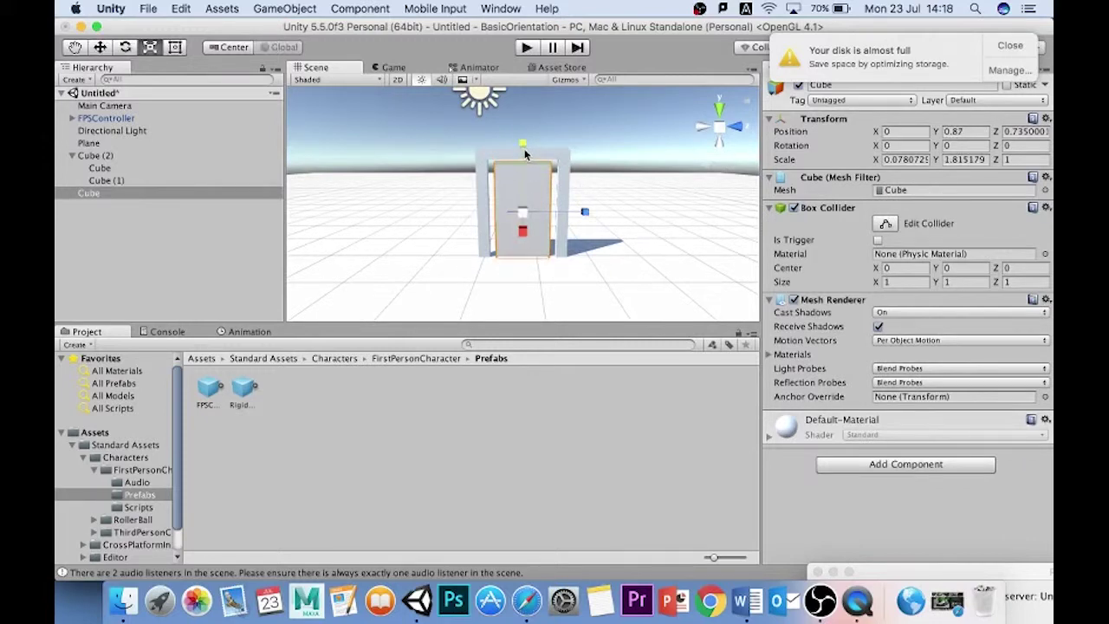
Widen the door panel to a Z scale of about 1.16 and raise it to Y 0.9
{"action": "left_click_drag", "start_coordinate": [584, 210], "coordinate": [592, 212]}
{"action": "key", "text": "w"}
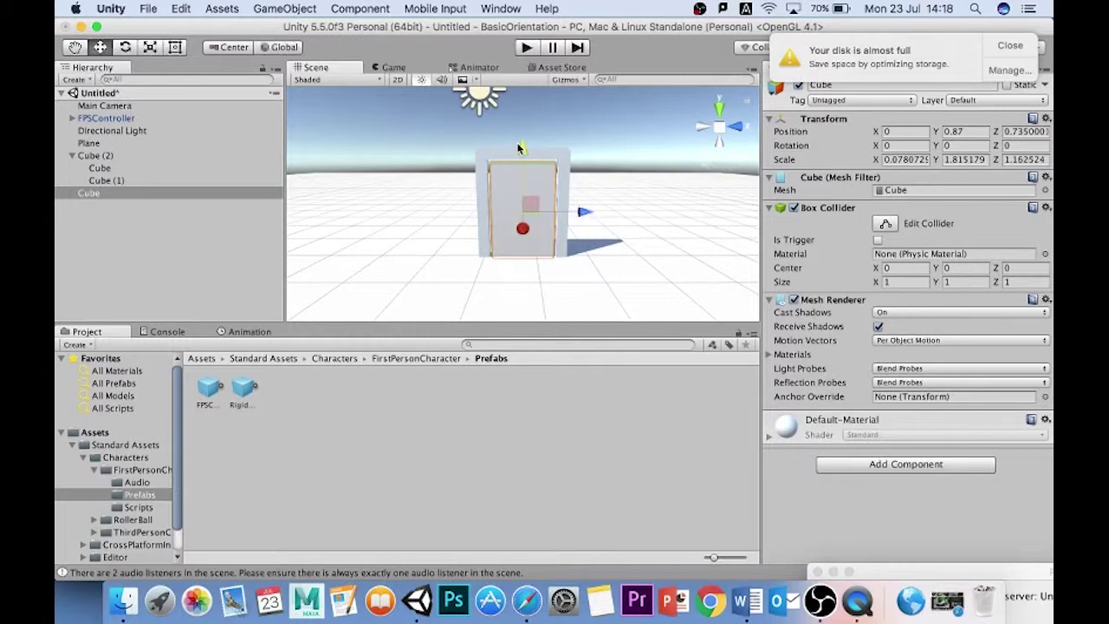
{"action": "left_click_drag", "start_coordinate": [518, 148], "coordinate": [521, 146]}
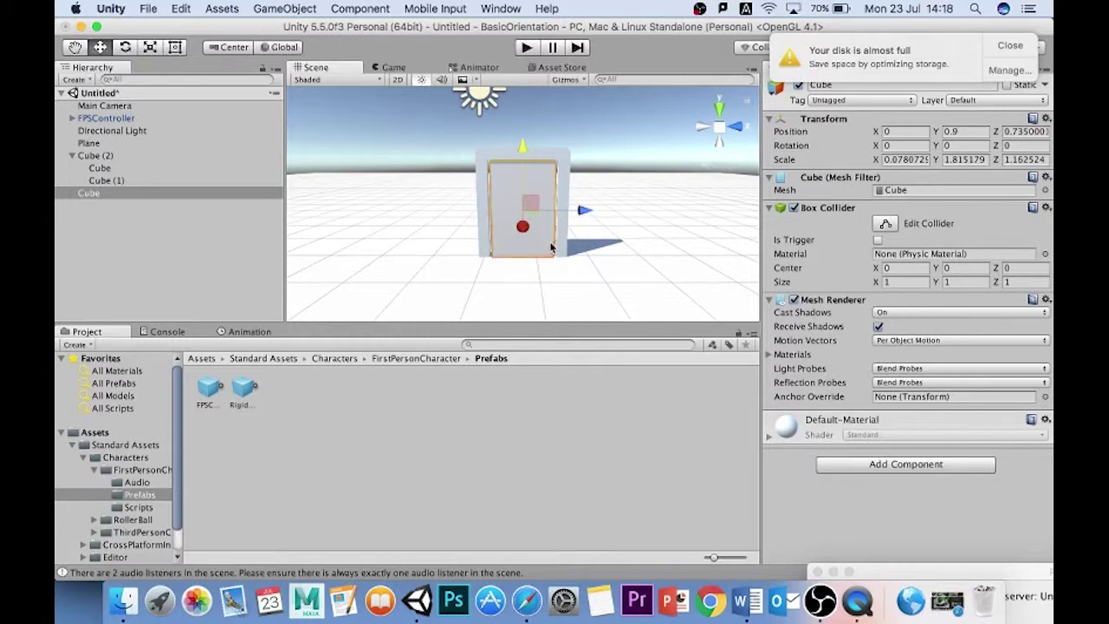
Test swinging the door panel about its Y axis and bring it back to a rotation of about -2.114
{"action": "key", "text": "e"}
{"action": "left_click_drag", "start_coordinate": [563, 228], "coordinate": [537, 227]}
{"action": "key", "text": "super+z"}
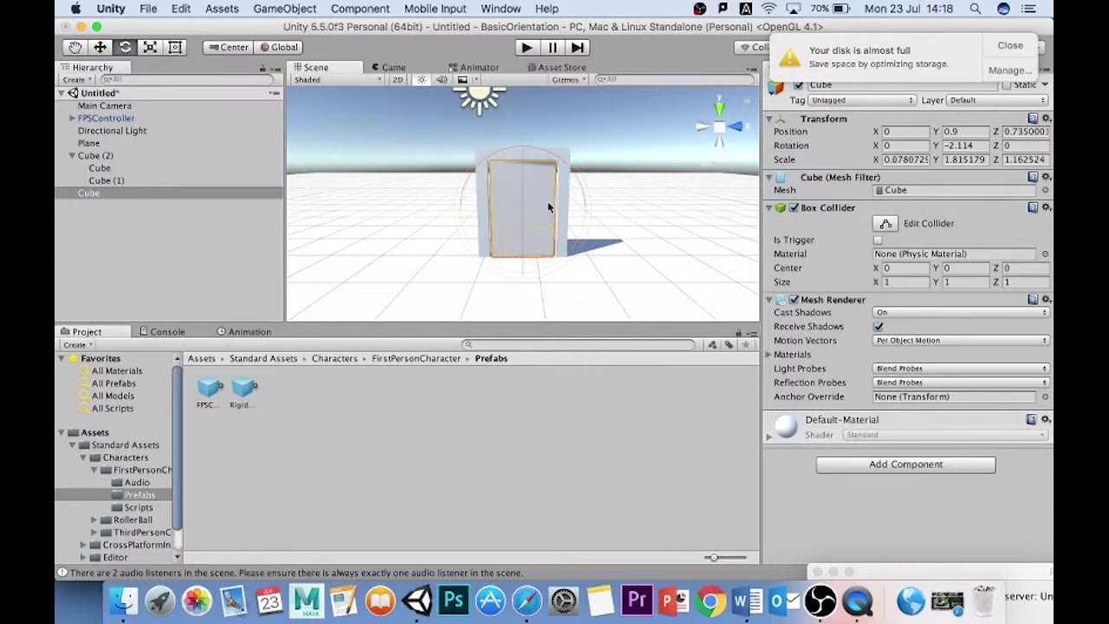
Duplicate the door panel and move the copy out of the frame to about -0.91 on Z
{"action": "left_click", "coordinate": [90, 193]}
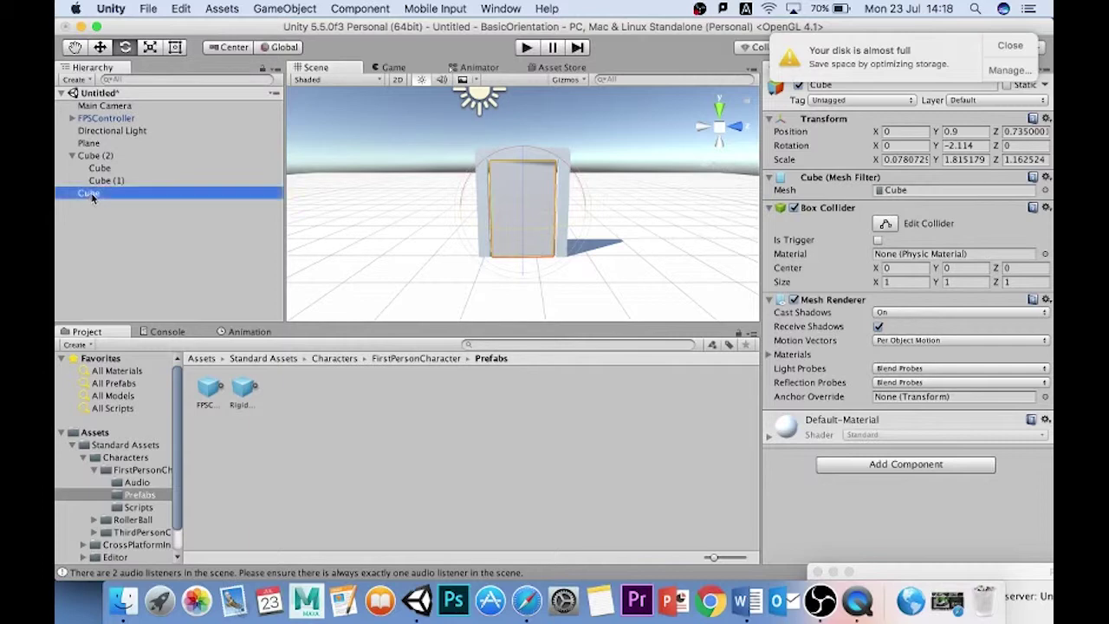
{"action": "key", "text": "super+d"}
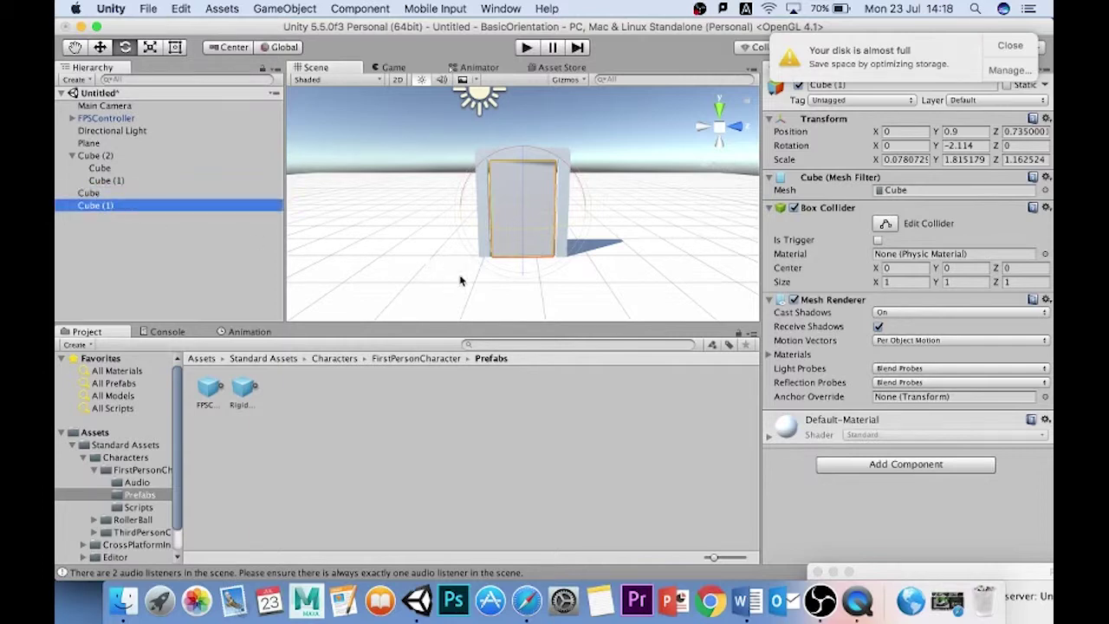
{"action": "key", "text": "w"}
{"action": "left_click_drag", "start_coordinate": [584, 213], "coordinate": [500, 208]}
Shrink the copy uniformly to a Y scale of about 0.35 and move it to the door's edge at Z 0.11
{"action": "key", "text": "r"}
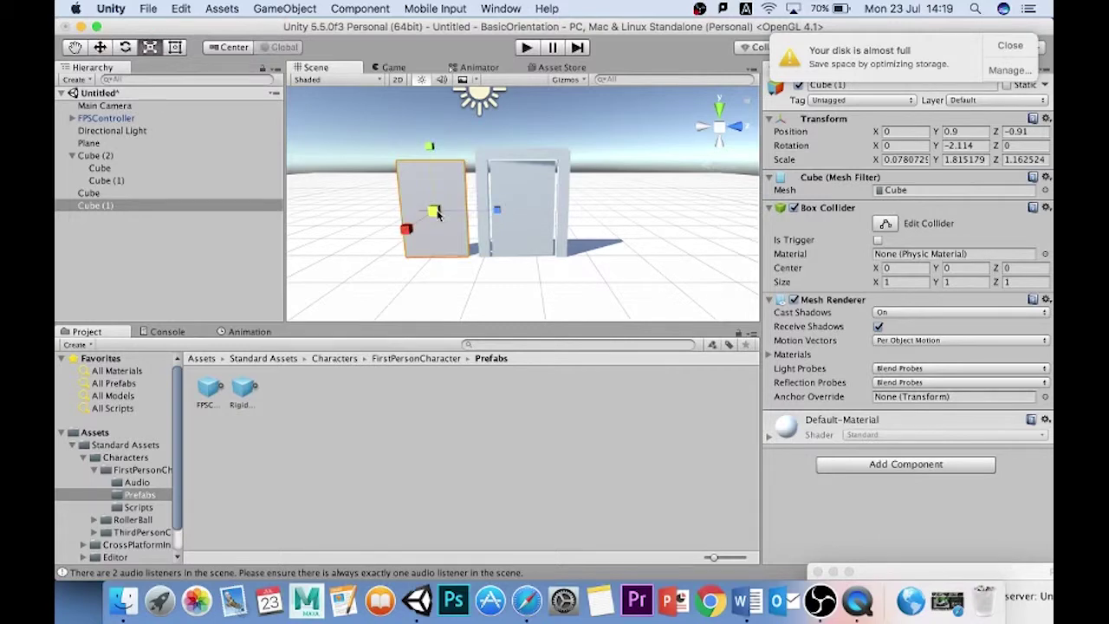
{"action": "left_click_drag", "start_coordinate": [433, 211], "coordinate": [379, 228]}
{"action": "key", "text": "w"}
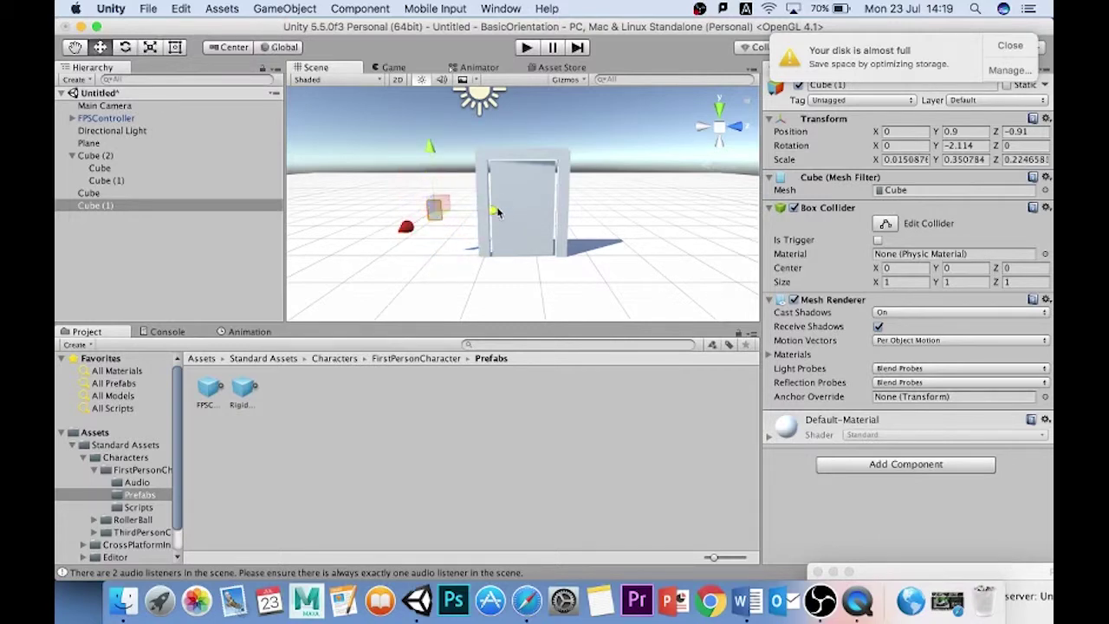
{"action": "left_click_drag", "start_coordinate": [495, 211], "coordinate": [552, 213]}
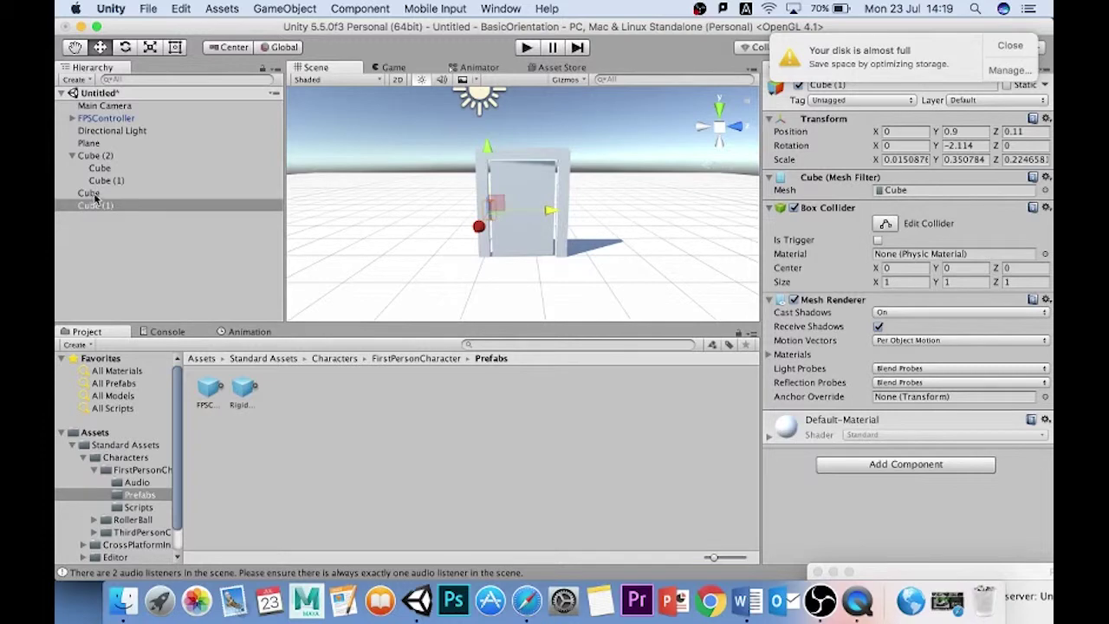
Make the door panel a child of the small cube, Cube (1), and select that parent for rotating
{"action": "left_click_drag", "start_coordinate": [95, 198], "coordinate": [97, 201]}
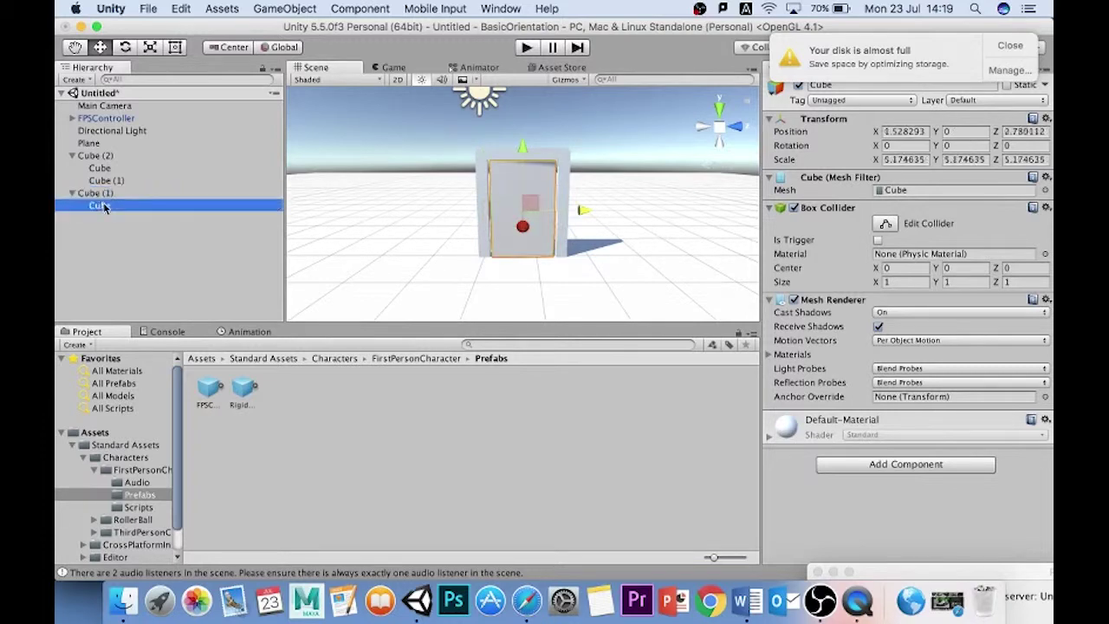
{"action": "left_click", "coordinate": [97, 193]}
{"action": "key", "text": "e"}
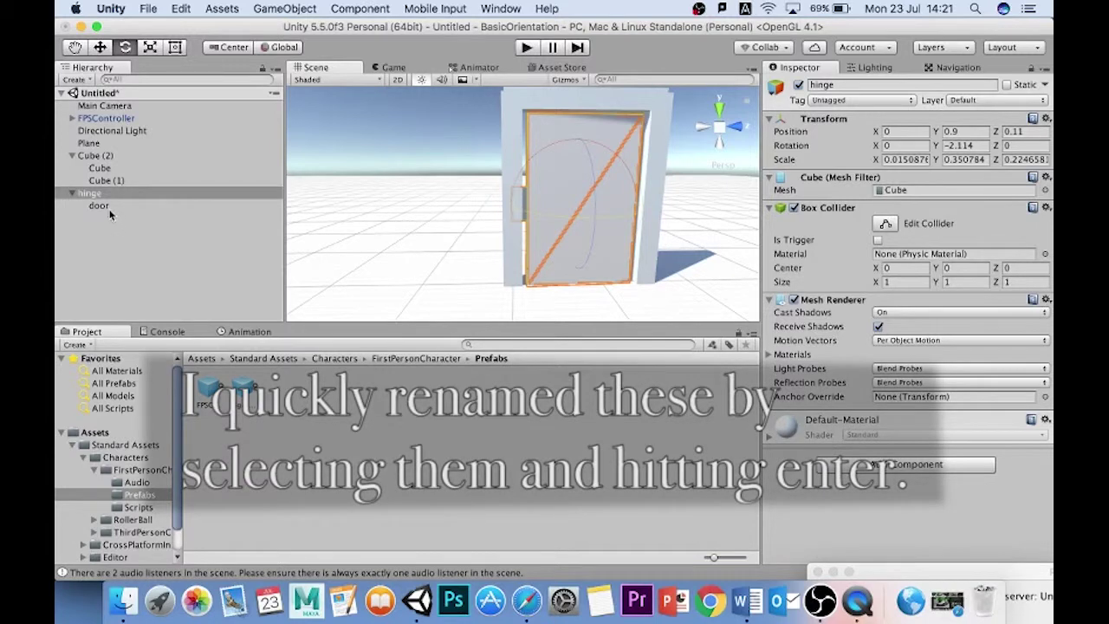
Try rotating the hinge and its door about the Y axis with the handle in Center mode
{"action": "left_click", "coordinate": [99, 206]}
{"action": "left_click", "coordinate": [93, 196]}
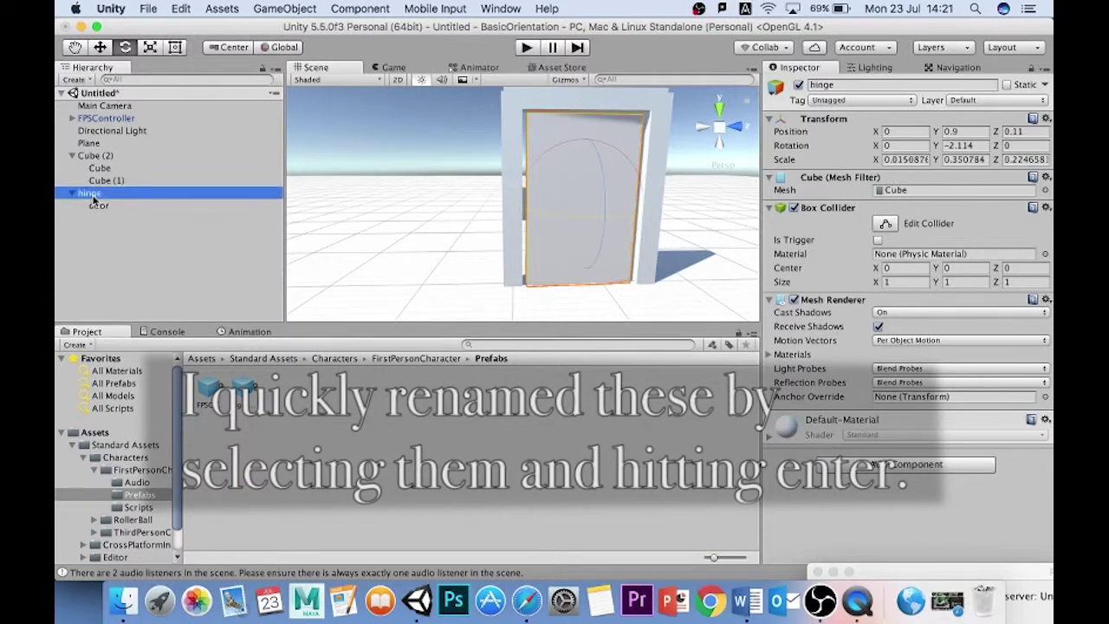
{"action": "mouse_move", "coordinate": [583, 225]}
{"action": "left_mouse_down"}
{"action": "mouse_move", "coordinate": [417, 222]}
{"action": "mouse_move", "coordinate": [655, 223]}
{"action": "mouse_move", "coordinate": [564, 218]}
{"action": "mouse_move", "coordinate": [573, 227]}
{"action": "left_mouse_up"}
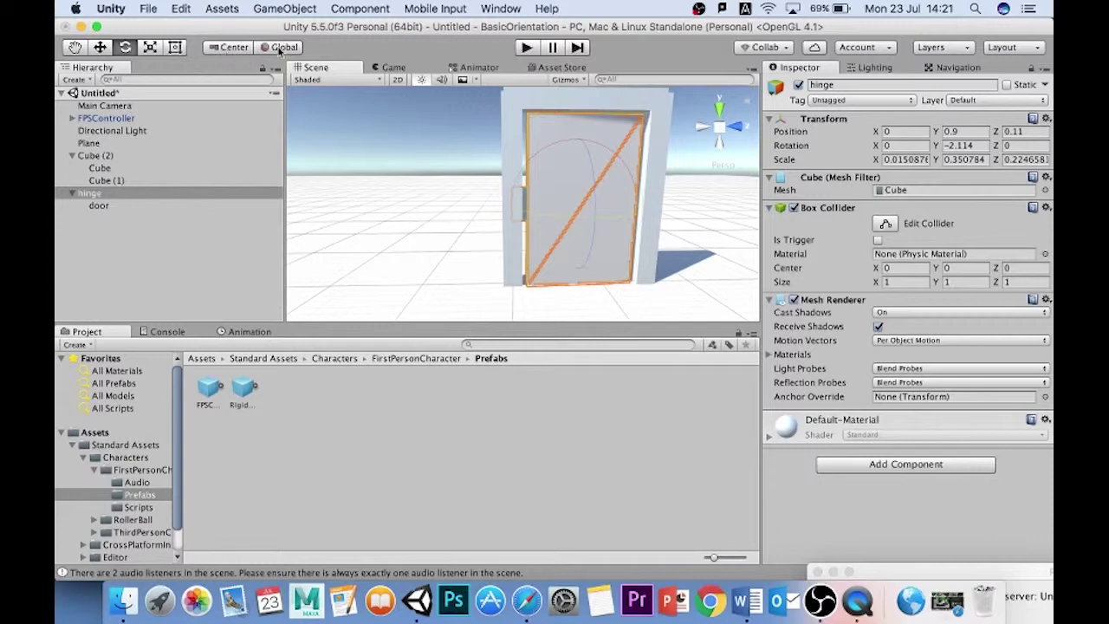
Rotate the hinge about Y in Pivot mode to about -0.9 and disable its Mesh Renderer
{"action": "left_click", "coordinate": [232, 47]}
{"action": "mouse_move", "coordinate": [559, 222]}
{"action": "left_mouse_down"}
{"action": "mouse_move", "coordinate": [319, 230]}
{"action": "mouse_move", "coordinate": [711, 214]}
{"action": "mouse_move", "coordinate": [384, 208]}
{"action": "mouse_move", "coordinate": [641, 205]}
{"action": "mouse_move", "coordinate": [555, 214]}
{"action": "left_mouse_up"}
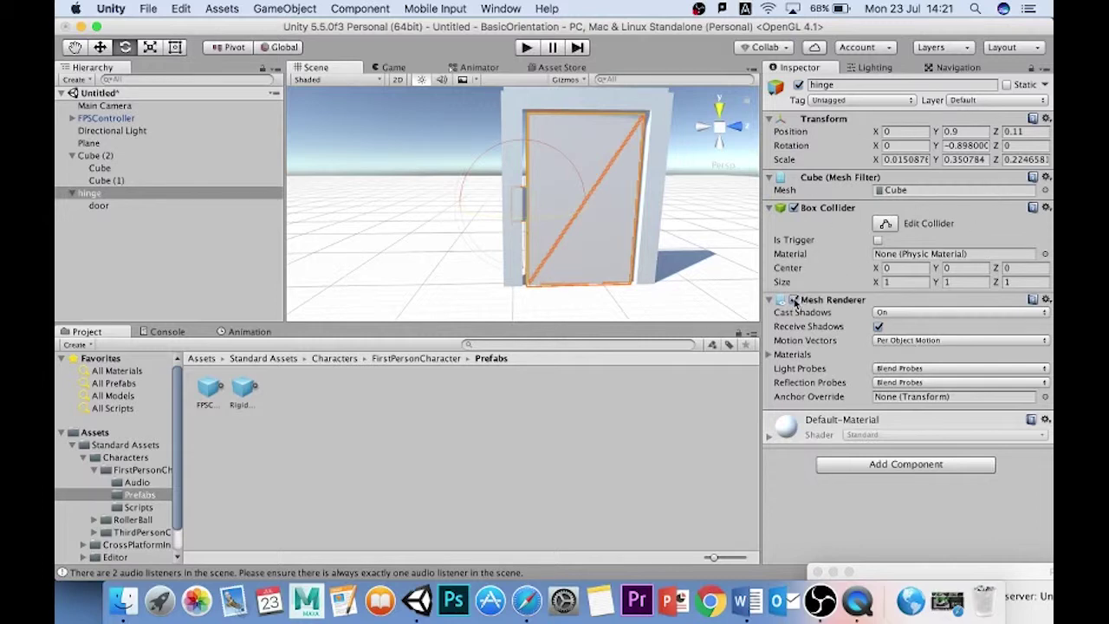
{"action": "left_click", "coordinate": [794, 300]}
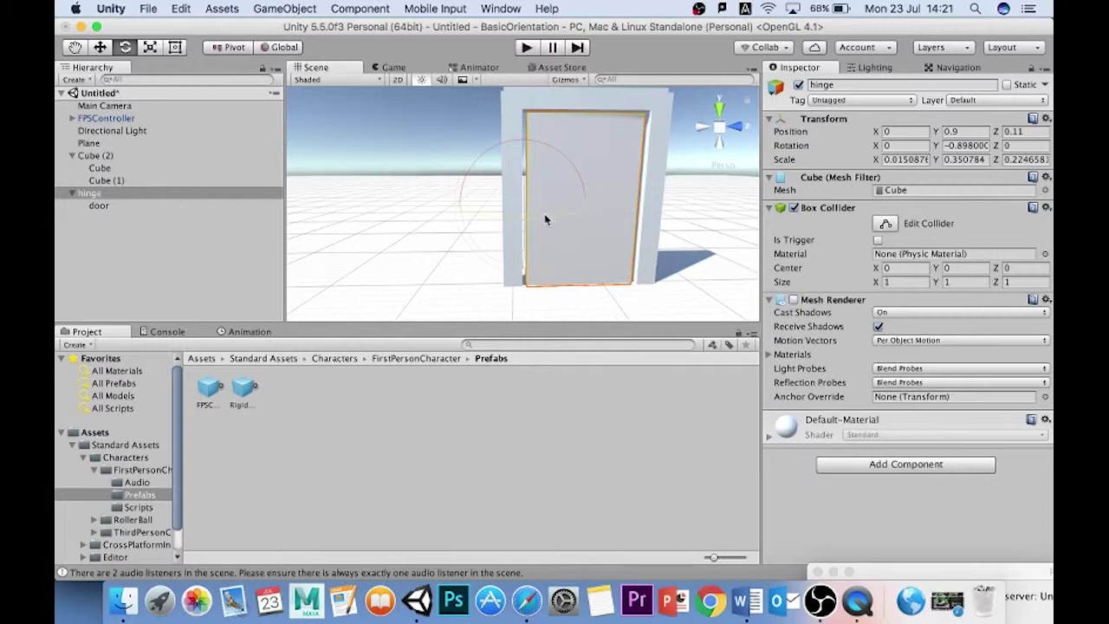
Rotate the hinge about Y to about -4.3 and walk up to the door and back in Play mode
{"action": "left_click_drag", "start_coordinate": [545, 220], "coordinate": [568, 211]}
{"action": "left_click", "coordinate": [527, 47]}
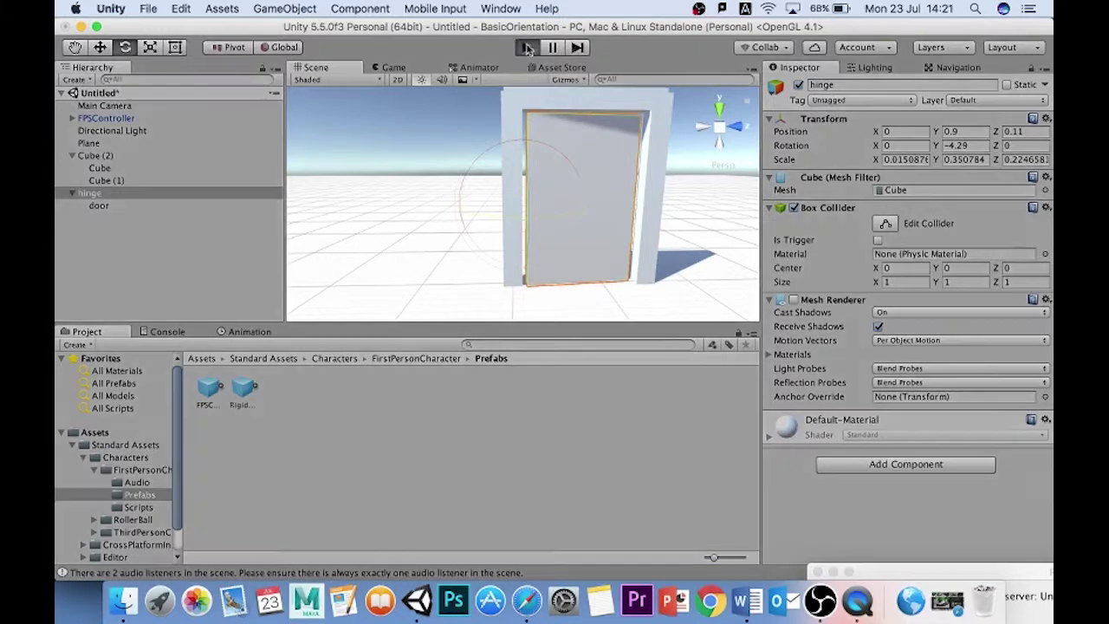
{"action": "key", "text": "w"}
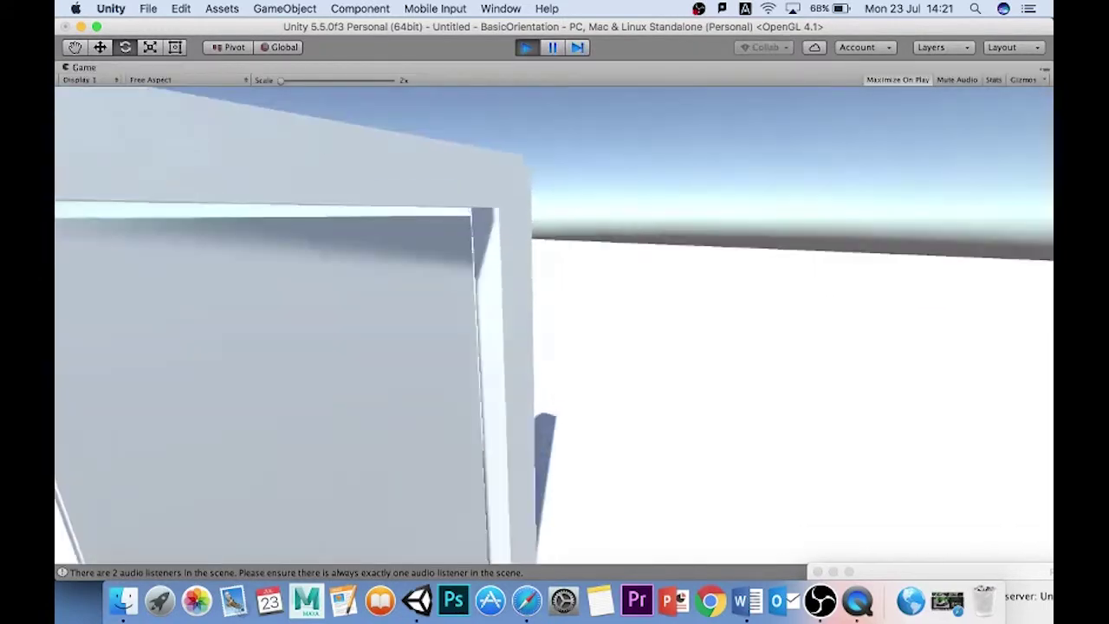
{"action": "key", "text": "s"}
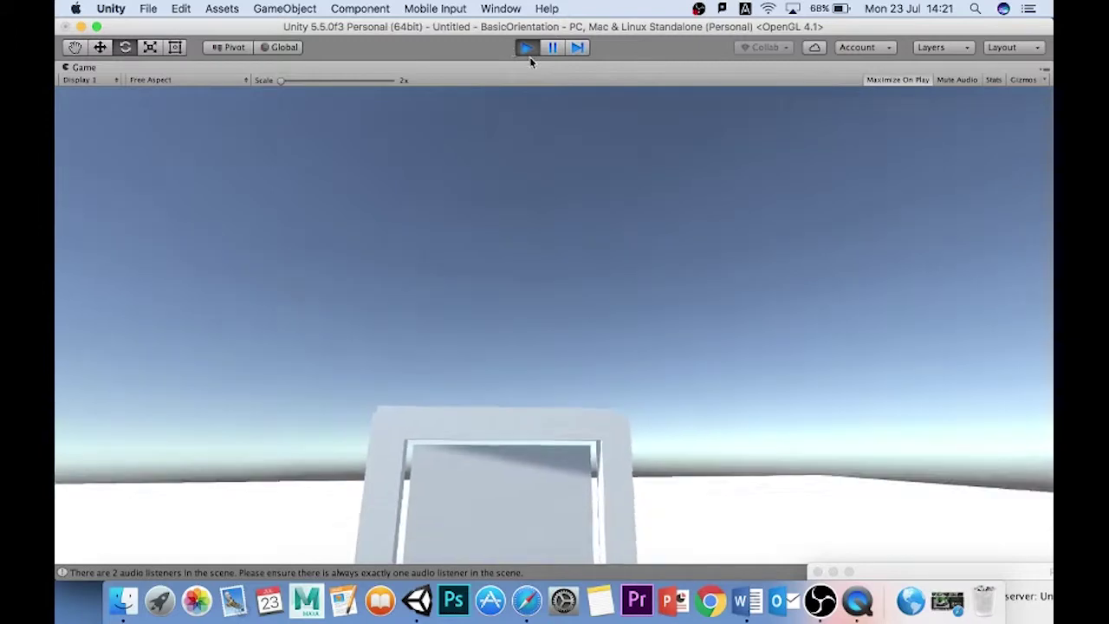
{"action": "left_click", "coordinate": [527, 48]}
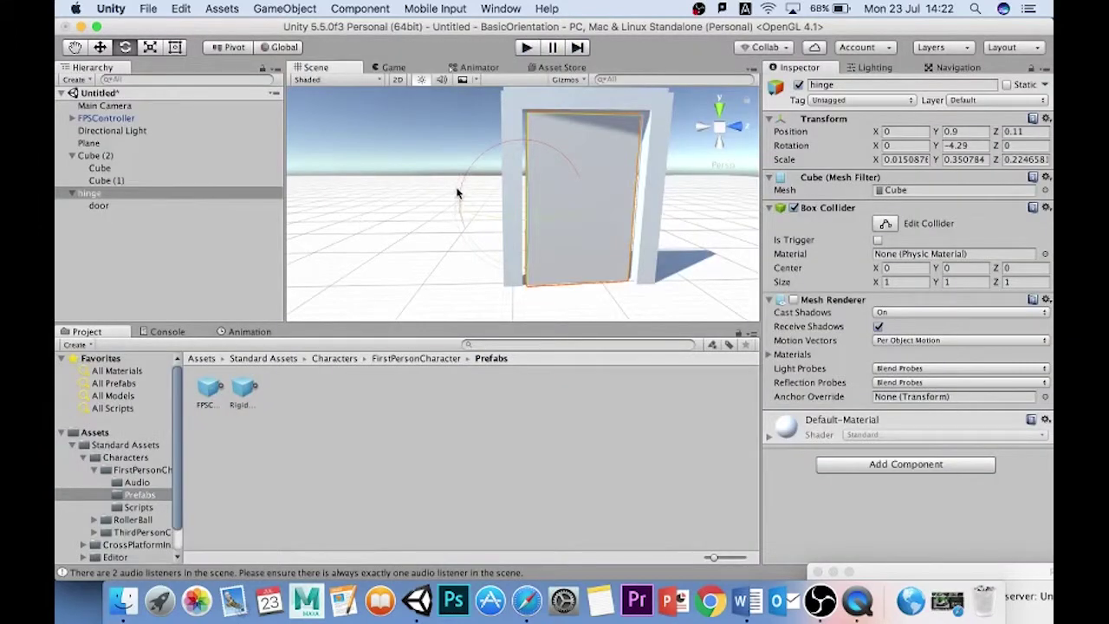
Add a cube, stretch it into a wall with scale X about 0.14 and Z about 6.04, and move it beside the doorway at Z -3.646
{"action": "left_click", "coordinate": [295, 10]}
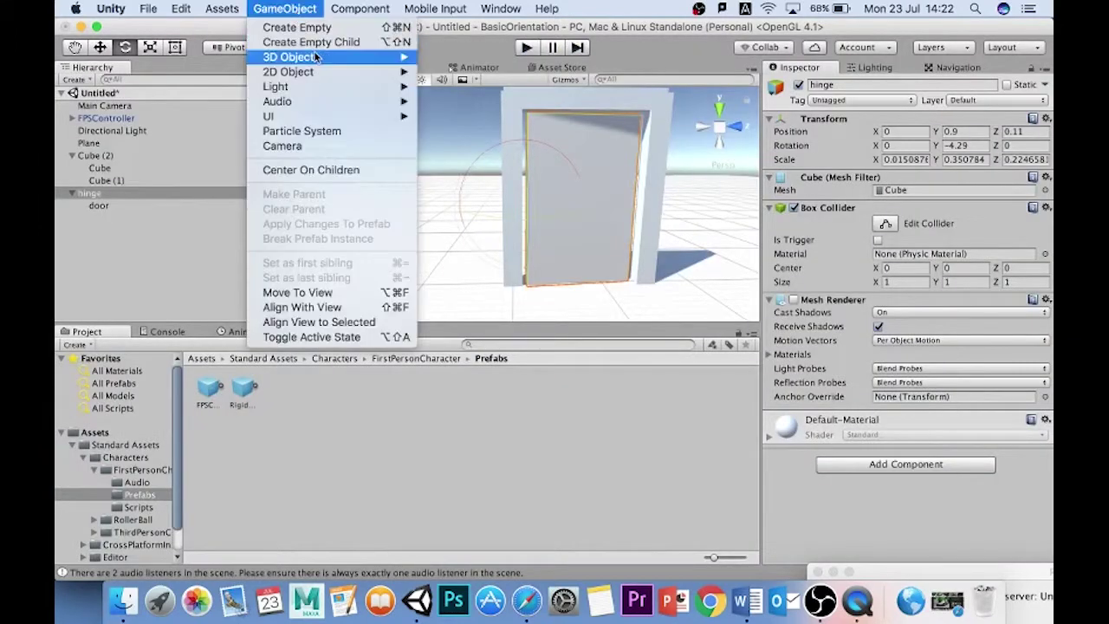
{"action": "mouse_move", "coordinate": [316, 58]}
{"action": "left_click", "coordinate": [447, 57]}
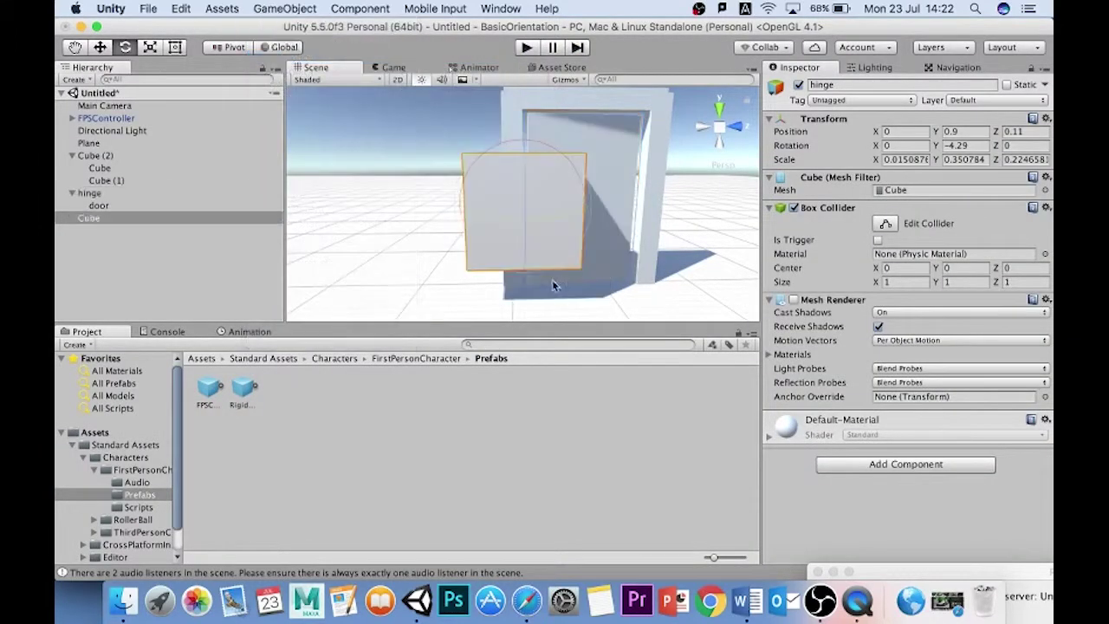
{"action": "left_click_drag", "start_coordinate": [459, 295], "coordinate": [622, 236], "text": "alt"}
{"action": "key", "text": "r"}
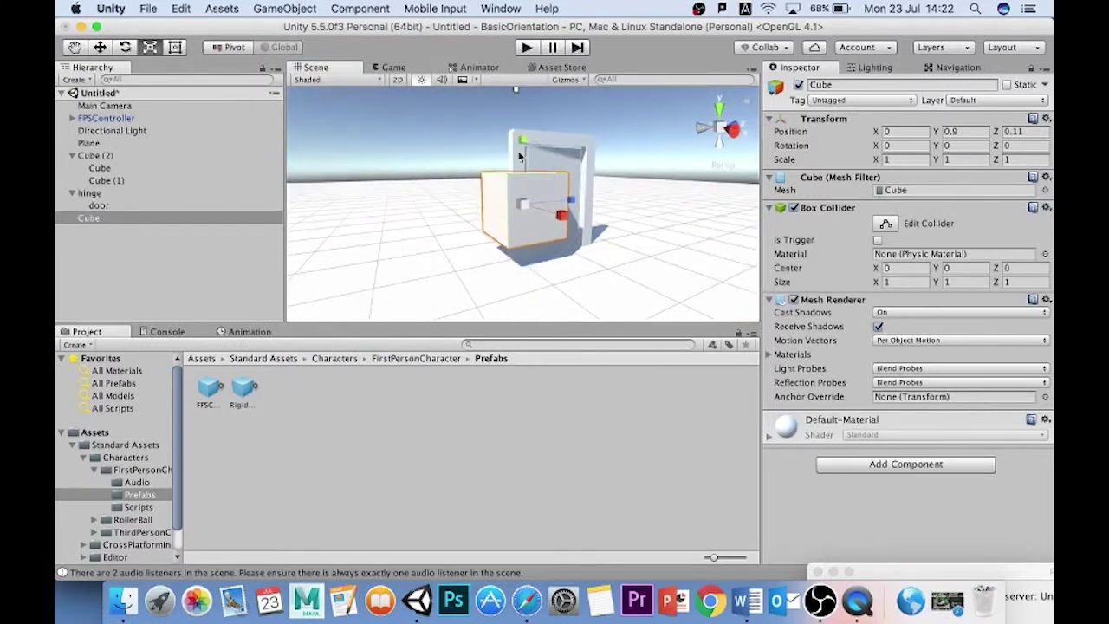
{"action": "left_click_drag", "start_coordinate": [561, 219], "coordinate": [821, 188]}
{"action": "key", "text": "w"}
{"action": "left_click_drag", "start_coordinate": [587, 202], "coordinate": [519, 280]}
{"action": "scroll", "coordinate": [483, 259], "scroll_direction": "up", "scroll_amount": 3}
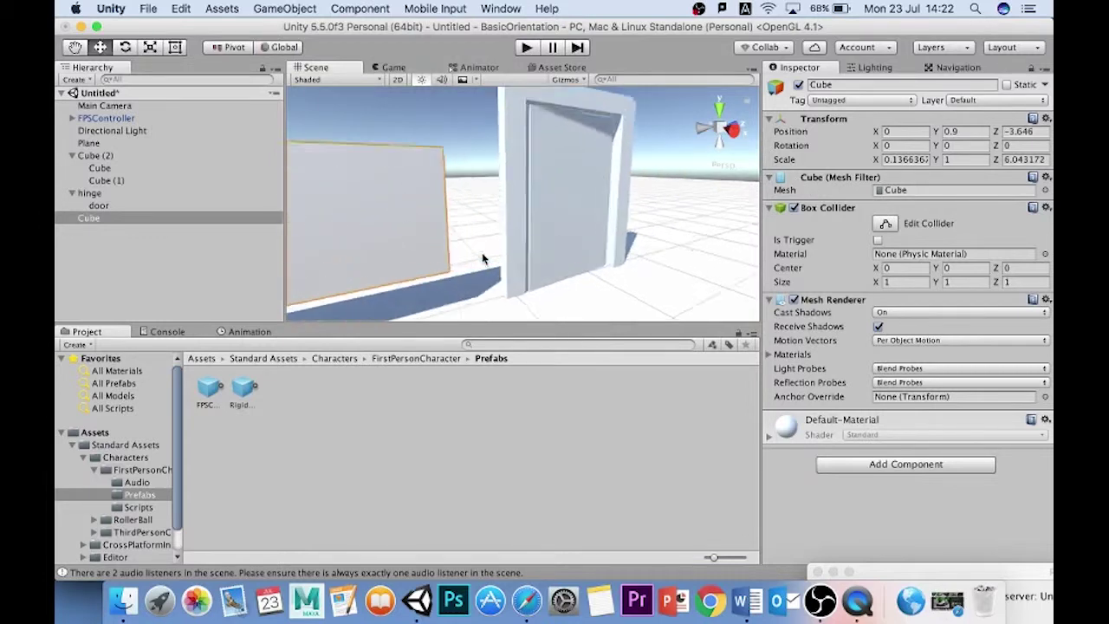
{"action": "scroll", "coordinate": [484, 258], "scroll_direction": "down", "scroll_amount": 10}
{"action": "scroll", "coordinate": [445, 246], "scroll_direction": "down", "scroll_amount": 3}
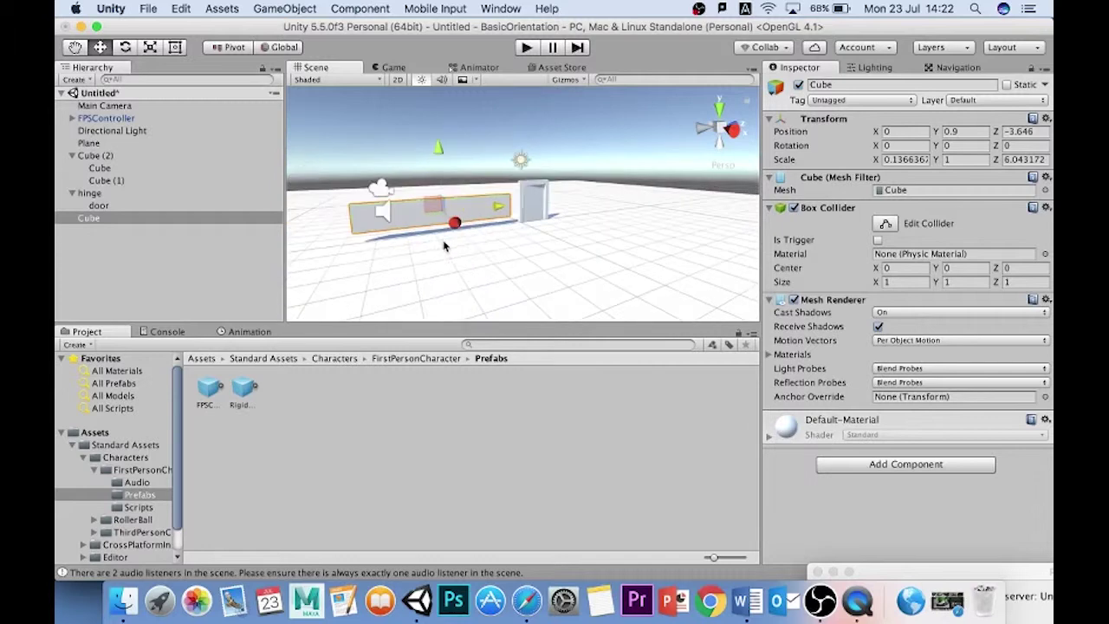
Disable the wall cube's Mesh Renderer and test the invisible wall in Play mode
{"action": "left_click", "coordinate": [793, 299]}
{"action": "left_click", "coordinate": [527, 48]}
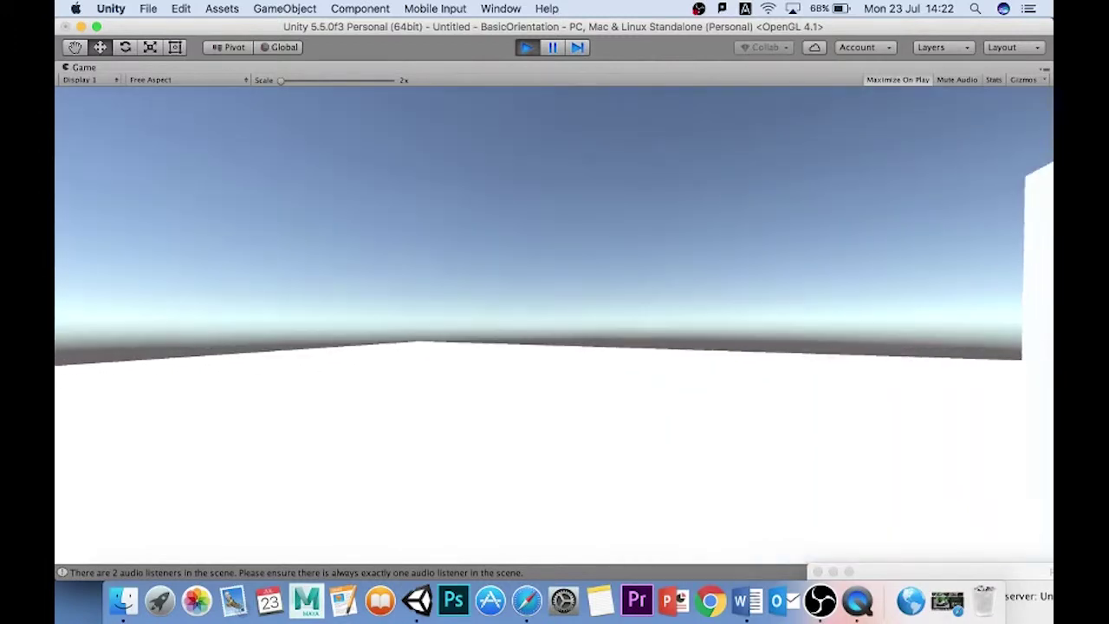
{"action": "key", "text": "super+p"}
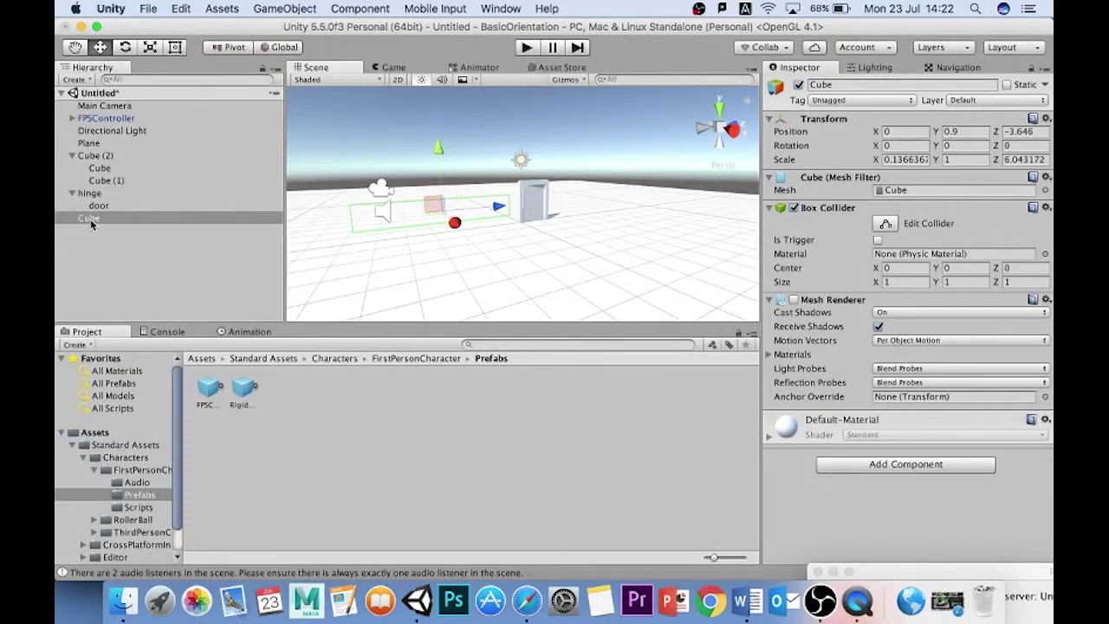
Delete the invisible wall cube beside the doorway
{"action": "key", "text": "super+BackSpace"}
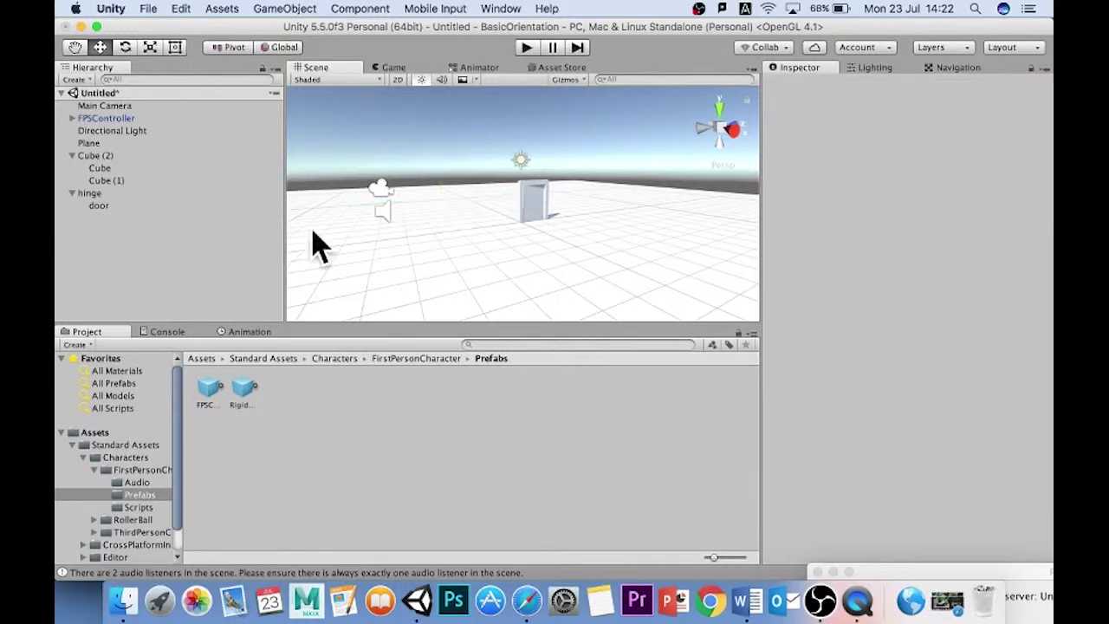
{"action": "left_click", "coordinate": [537, 201]}
{"action": "key", "text": "f"}
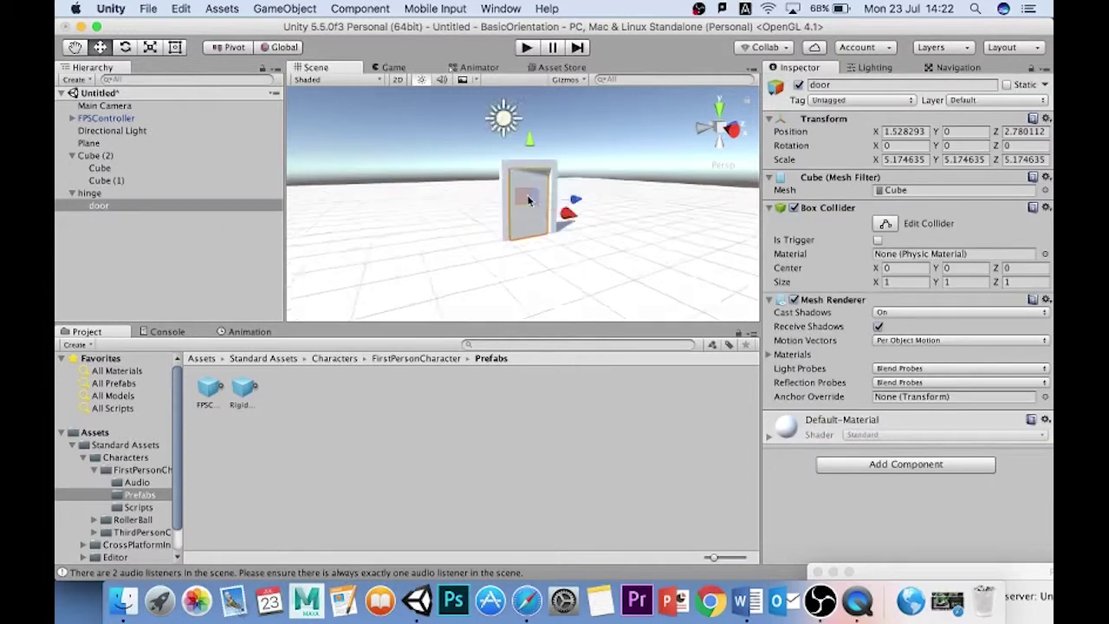
{"action": "left_click", "coordinate": [563, 163]}
Add a cube, scale it into a beam of about -0.15, 0.26, 3.76, and tilt it to a rotation of about -44, -27, 40
{"action": "left_click", "coordinate": [285, 9]}
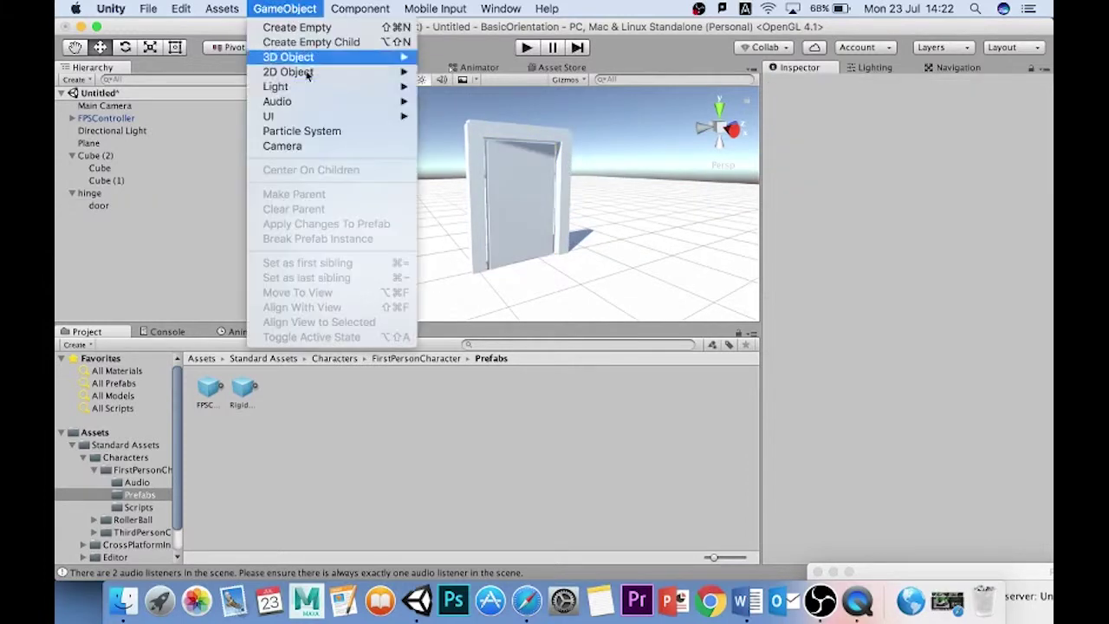
{"action": "mouse_move", "coordinate": [325, 57]}
{"action": "left_click", "coordinate": [448, 57]}
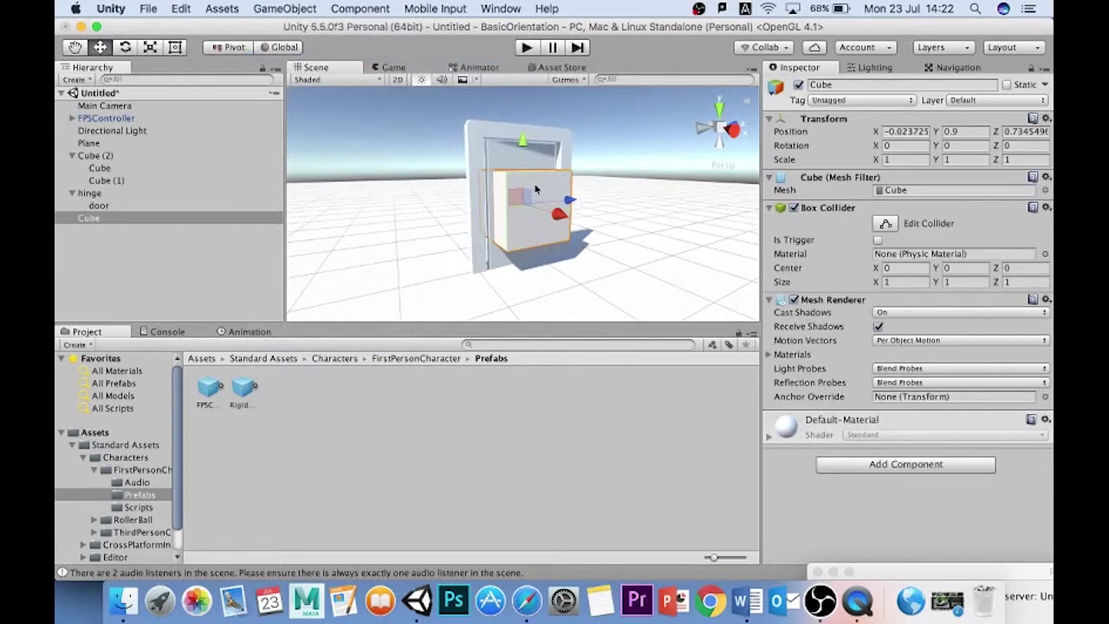
{"action": "key", "text": "r"}
{"action": "left_click_drag", "start_coordinate": [570, 201], "coordinate": [518, 208]}
{"action": "left_click_drag", "start_coordinate": [524, 154], "coordinate": [439, 99]}
{"action": "key", "text": "e"}
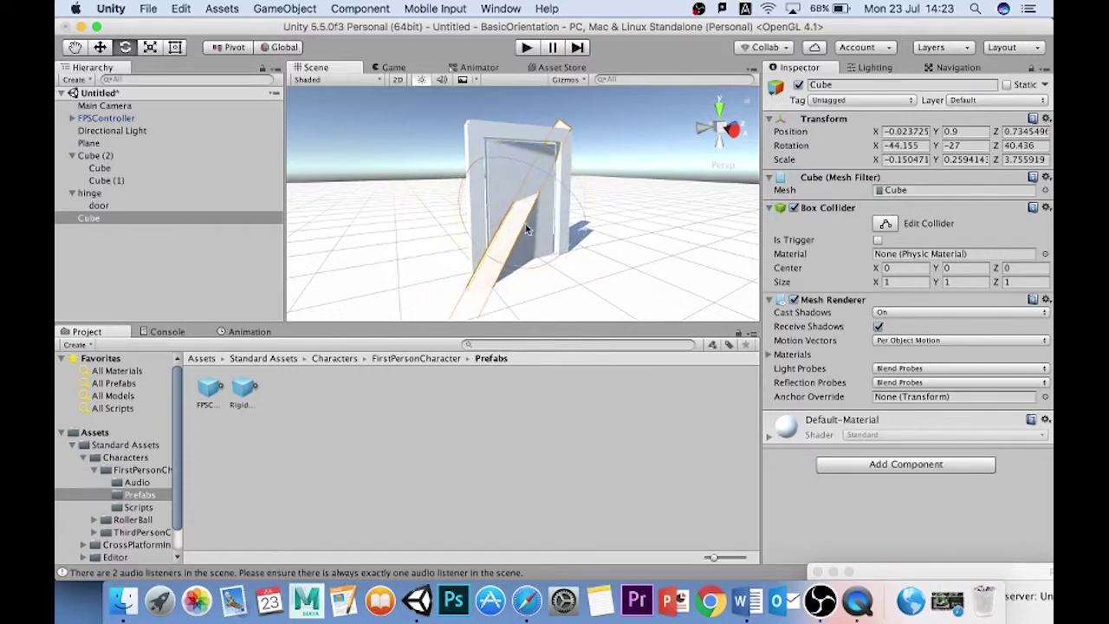
Move the tilted beam along global Z, and in Local handle mode along its own axis to about -0.07, 1, 0.01
{"action": "scroll", "coordinate": [521, 235], "scroll_direction": "up", "scroll_amount": 5}
{"action": "scroll", "coordinate": [520, 238], "scroll_direction": "down", "scroll_amount": 6}
{"action": "scroll", "coordinate": [521, 238], "scroll_direction": "down", "scroll_amount": 3}
{"action": "key", "text": "w"}
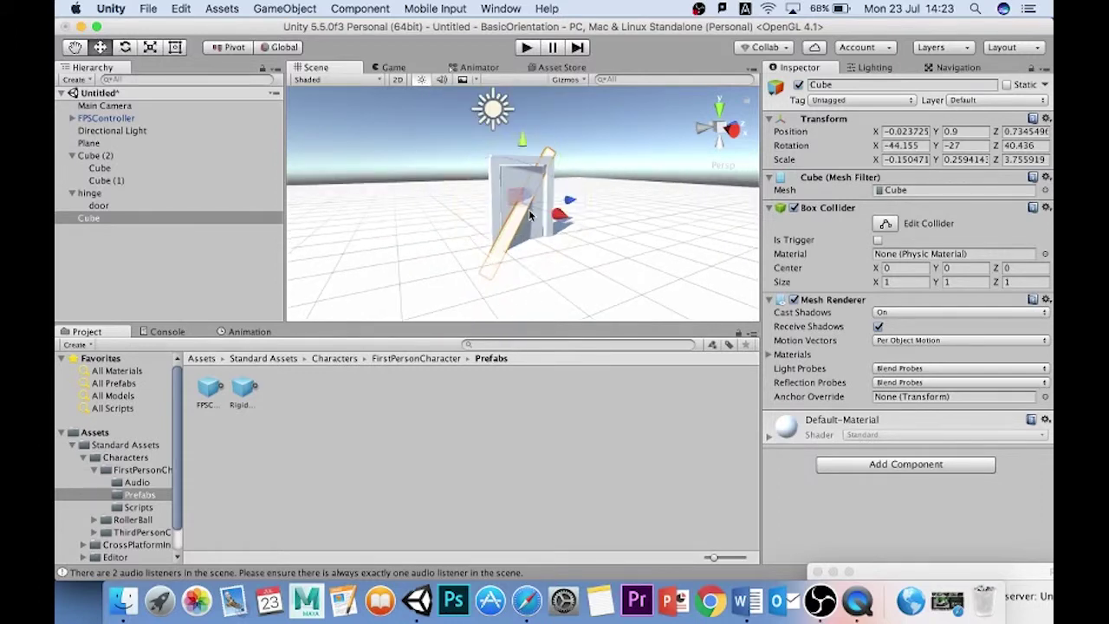
{"action": "left_click_drag", "start_coordinate": [577, 201], "coordinate": [506, 198]}
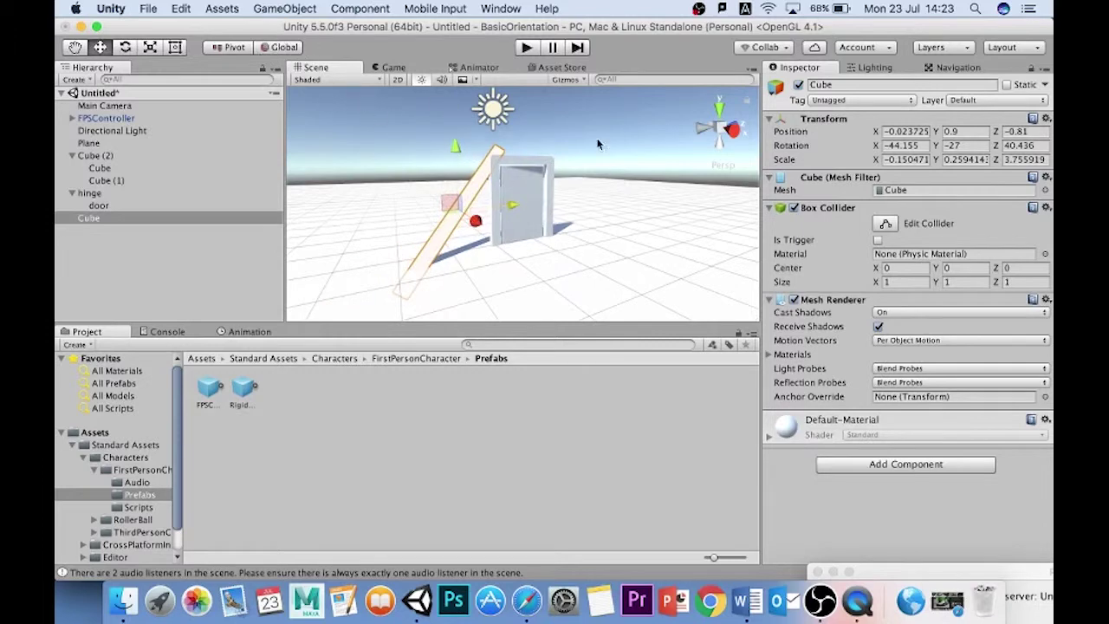
{"action": "left_click_drag", "start_coordinate": [557, 203], "coordinate": [552, 205]}
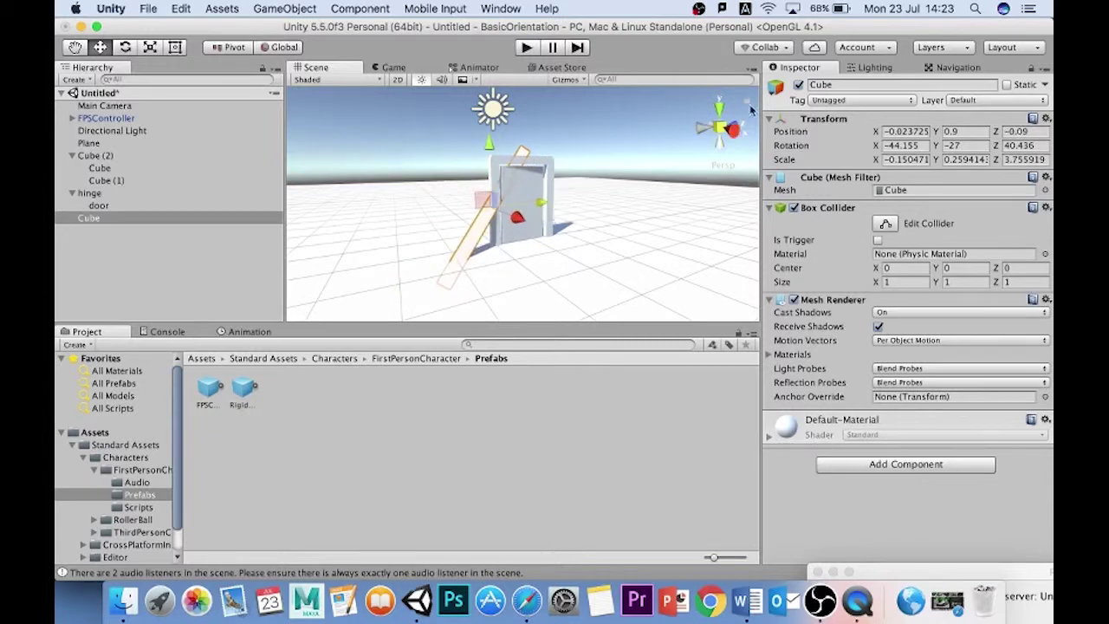
{"action": "left_click", "coordinate": [283, 48]}
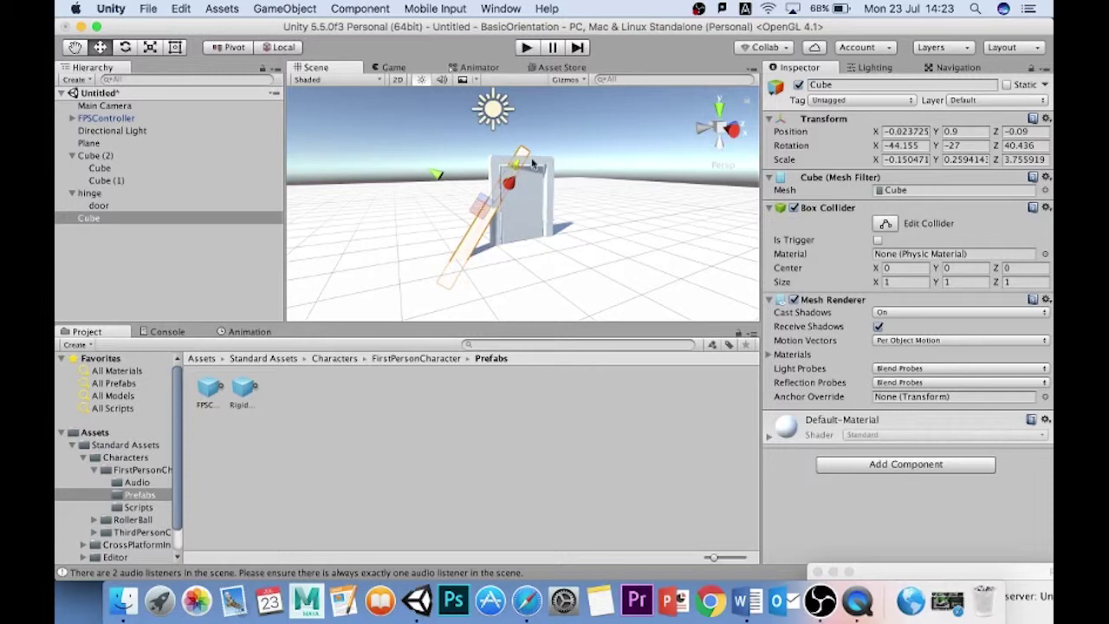
{"action": "mouse_move", "coordinate": [515, 170]}
{"action": "left_mouse_down"}
{"action": "mouse_move", "coordinate": [433, 180]}
{"action": "mouse_move", "coordinate": [428, 274]}
{"action": "mouse_move", "coordinate": [508, 178]}
{"action": "mouse_move", "coordinate": [508, 105]}
{"action": "mouse_move", "coordinate": [446, 292]}
{"action": "mouse_move", "coordinate": [537, 180]}
{"action": "mouse_move", "coordinate": [485, 243]}
{"action": "mouse_move", "coordinate": [548, 138]}
{"action": "mouse_move", "coordinate": [489, 208]}
{"action": "mouse_move", "coordinate": [518, 153]}
{"action": "left_mouse_up"}
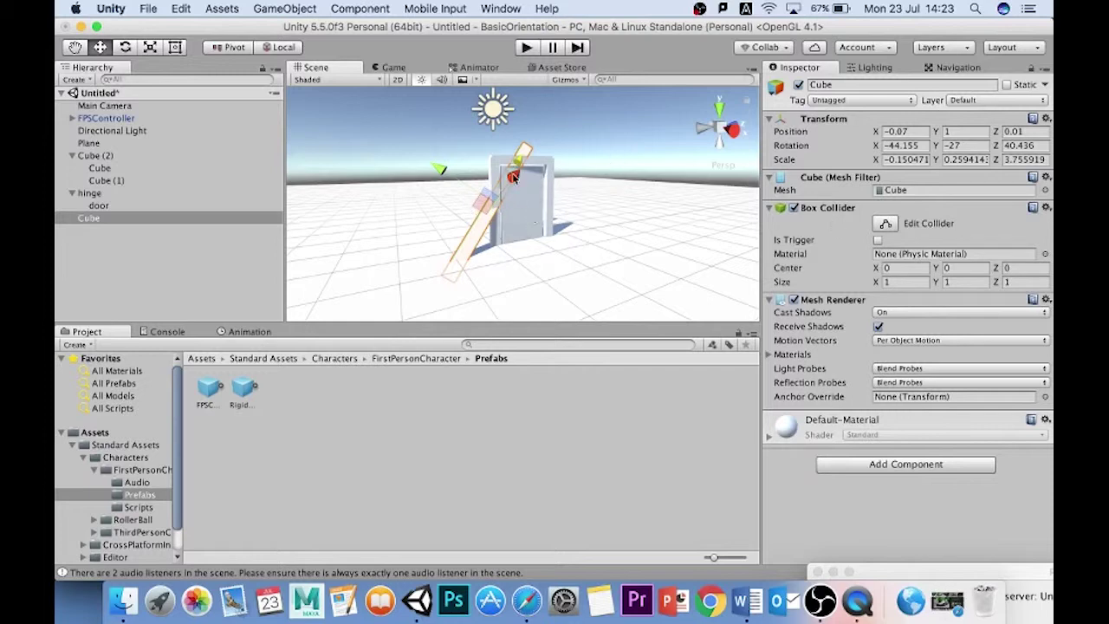
Add a sphere and move it away from the doorway along Z to -2.2
{"action": "left_click", "coordinate": [294, 10]}
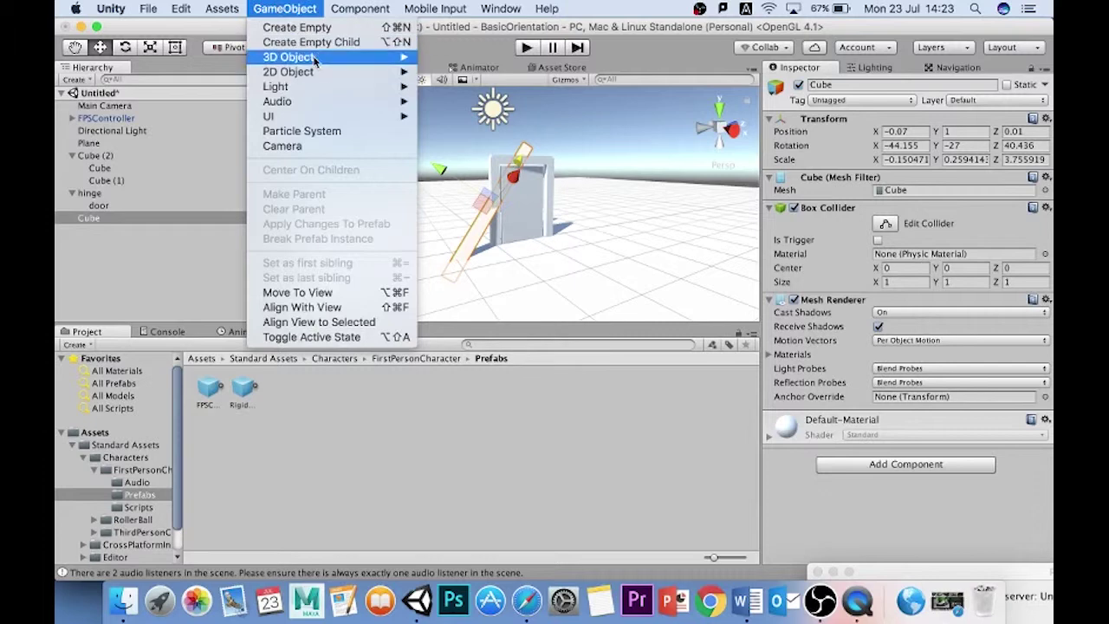
{"action": "mouse_move", "coordinate": [319, 59]}
{"action": "left_click", "coordinate": [461, 75]}
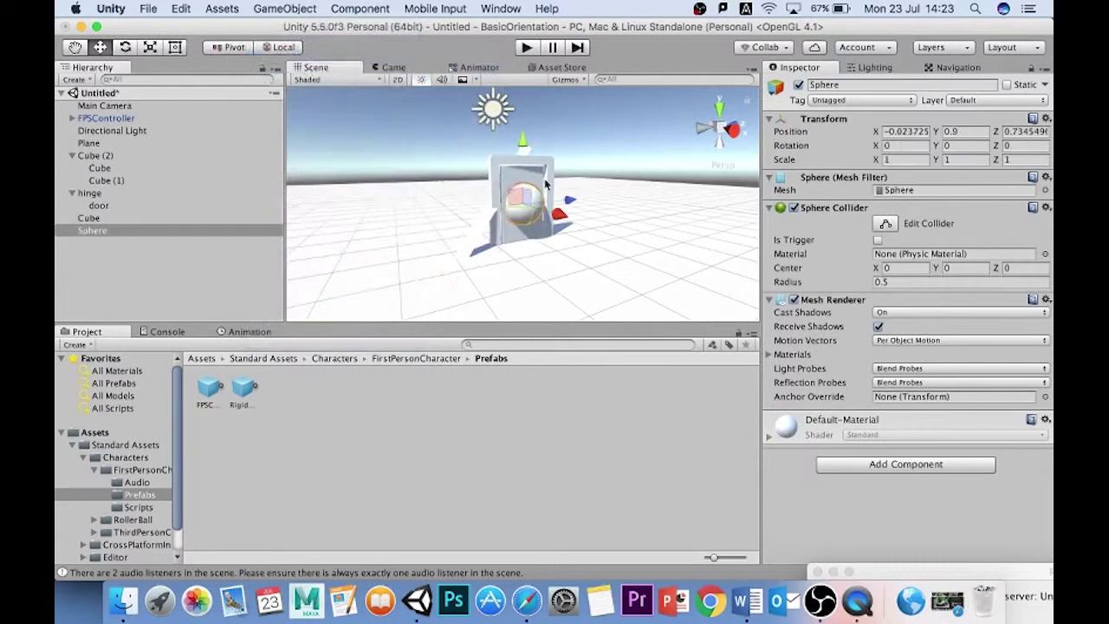
{"action": "left_click_drag", "start_coordinate": [565, 205], "coordinate": [472, 203]}
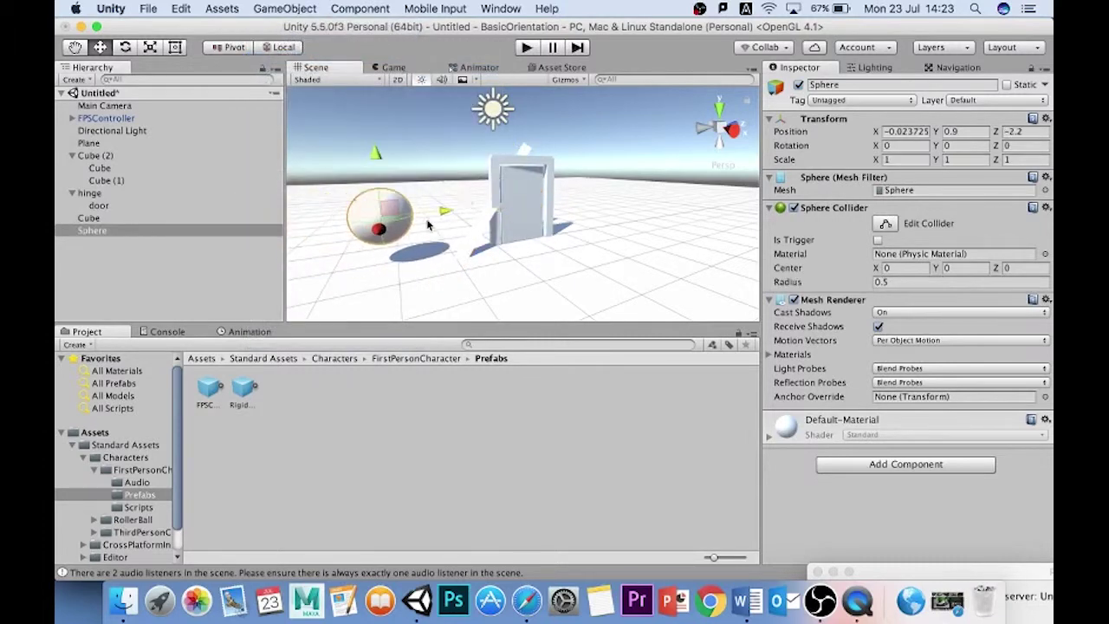
{"action": "left_click_drag", "start_coordinate": [326, 237], "coordinate": [346, 253], "text": "alt"}
{"action": "scroll", "coordinate": [455, 250], "scroll_direction": "down", "scroll_amount": 6}
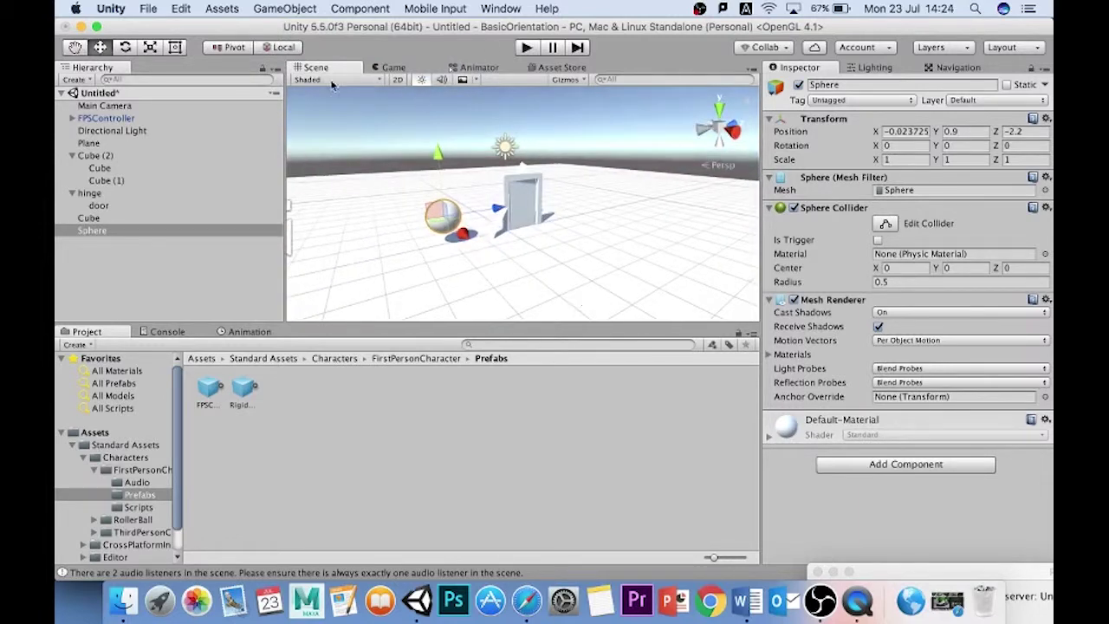
Create a new material named red in the top-level Assets folder
{"action": "left_click", "coordinate": [97, 433]}
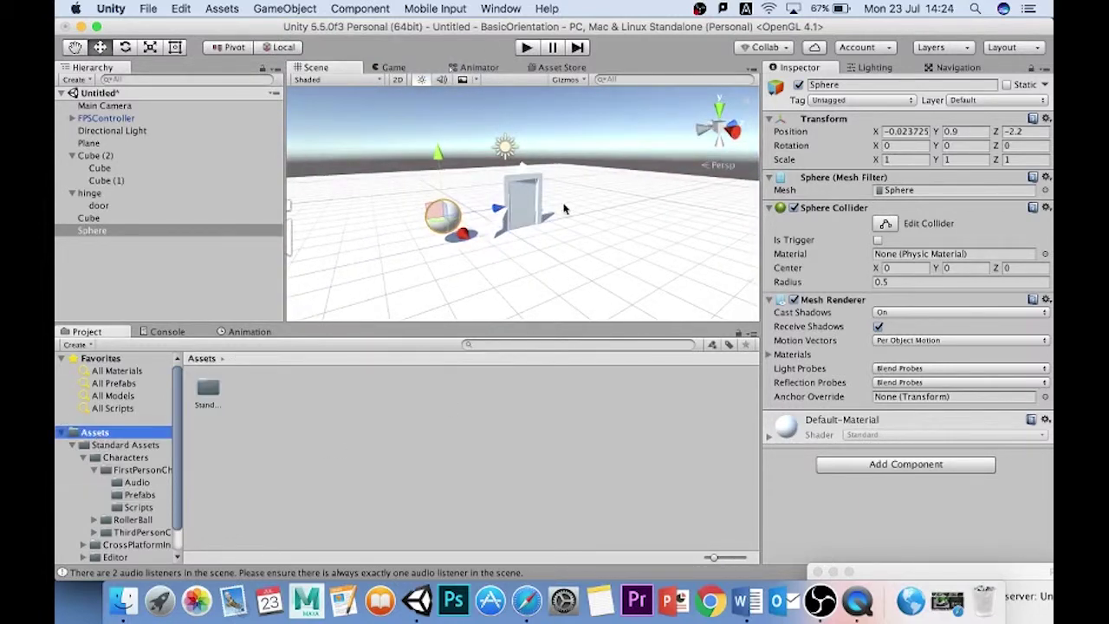
{"action": "right_click", "coordinate": [335, 447]}
{"action": "mouse_move", "coordinate": [427, 304]}
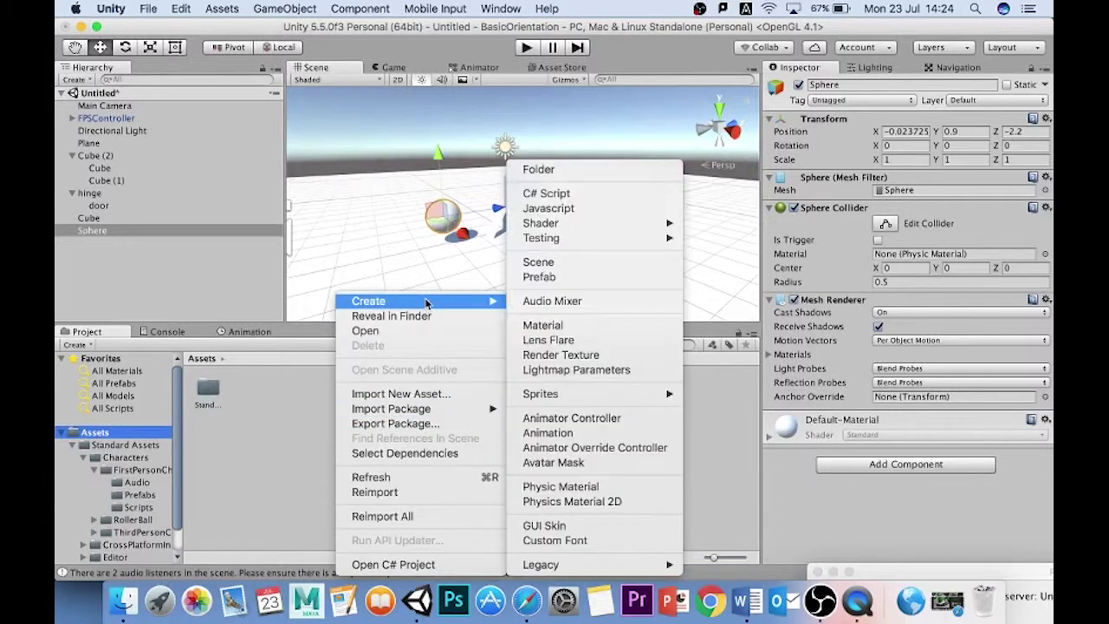
{"action": "left_click", "coordinate": [544, 325]}
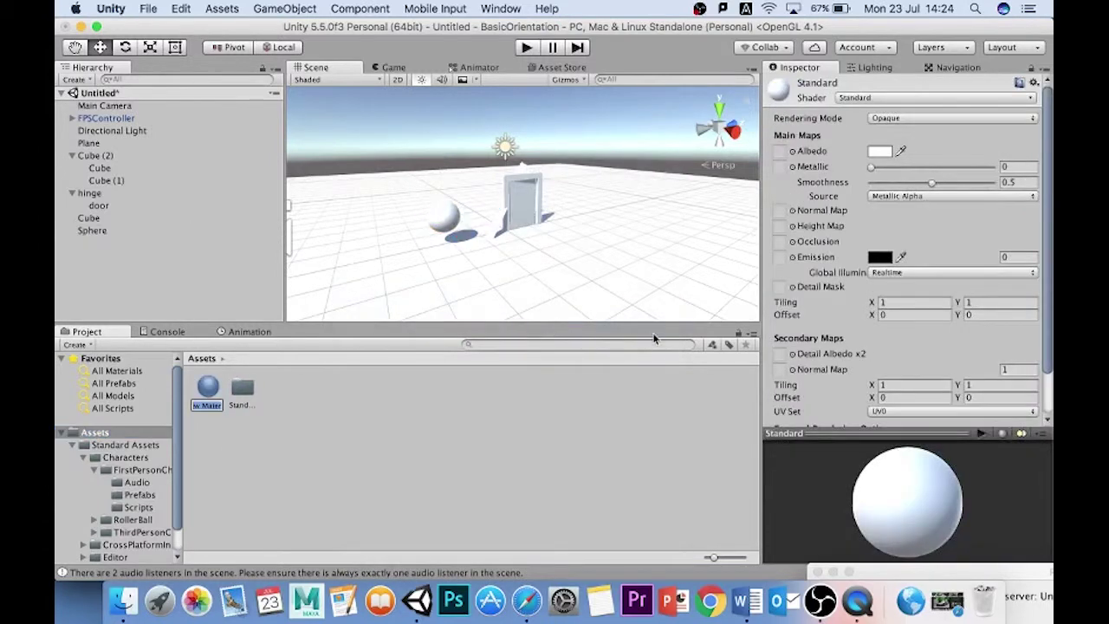
{"action": "type", "text": "red"}
{"action": "key", "text": "Return"}
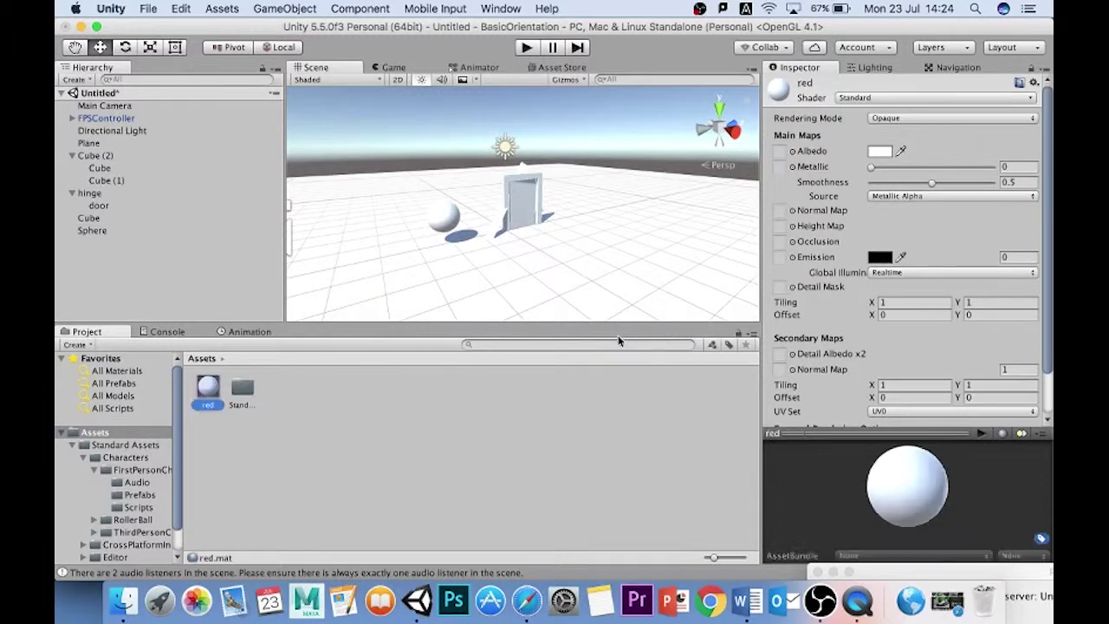
Set the red material's Albedo to pure red and apply the material to the sphere
{"action": "left_click", "coordinate": [881, 153]}
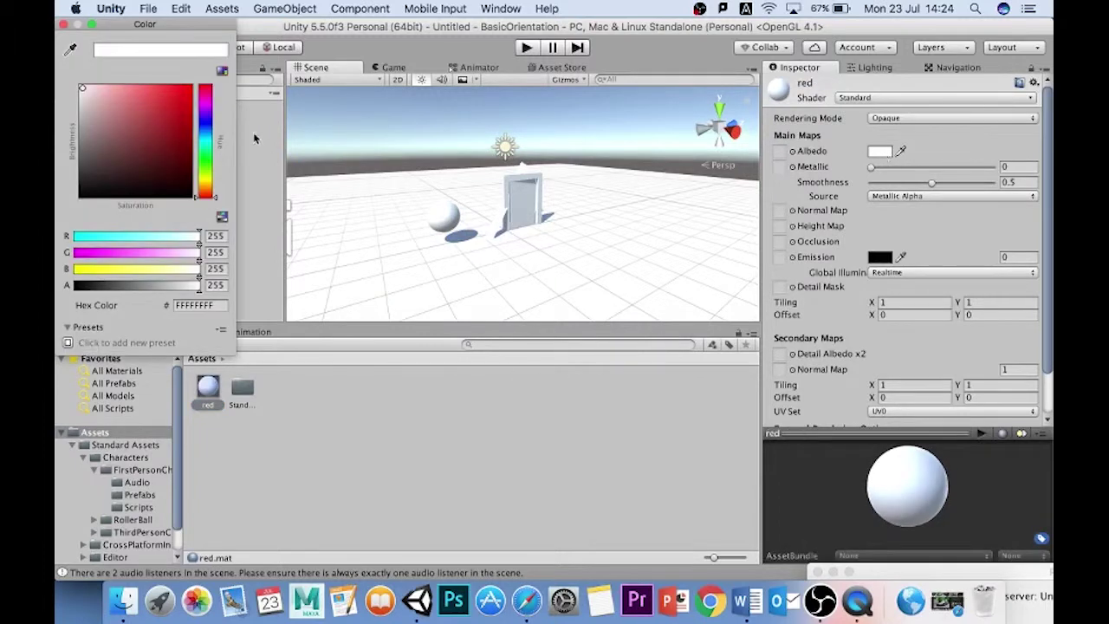
{"action": "left_click_drag", "start_coordinate": [180, 97], "coordinate": [235, 75]}
{"action": "left_click", "coordinate": [349, 509]}
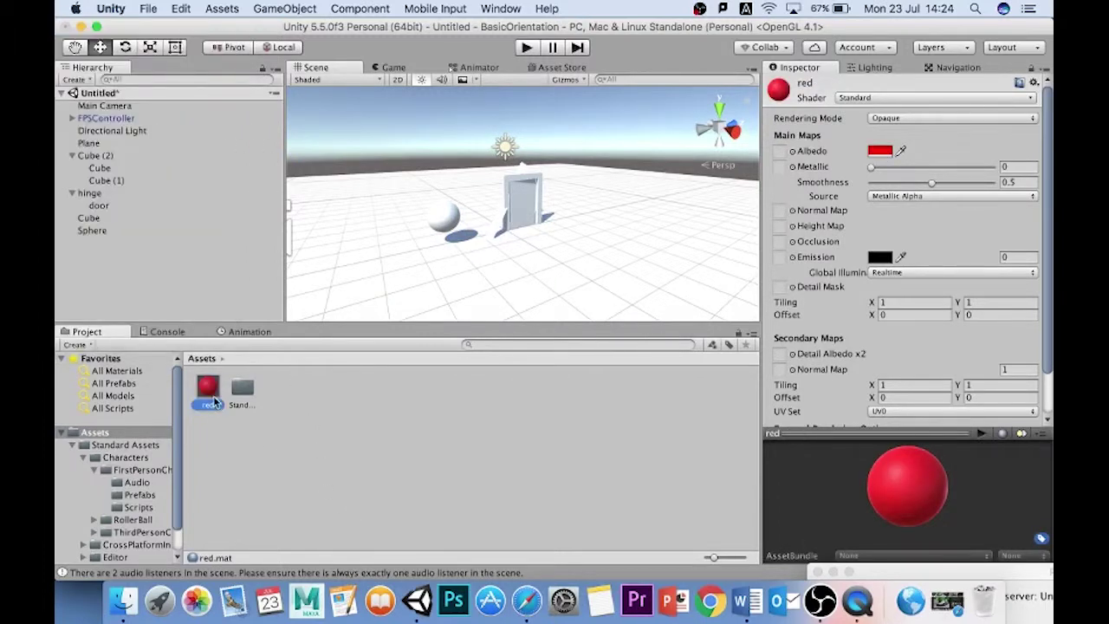
{"action": "left_click_drag", "start_coordinate": [214, 403], "coordinate": [443, 217]}
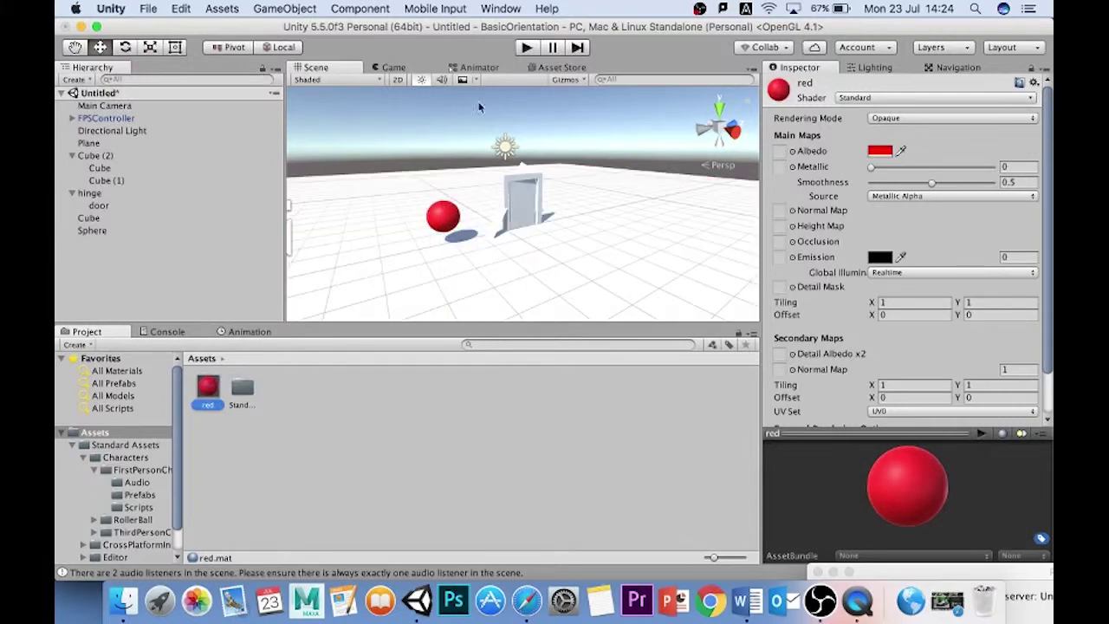
Play the scene, walk the first-person controller into the red sphere to test its collision, and stop playing
{"action": "left_click", "coordinate": [523, 50]}
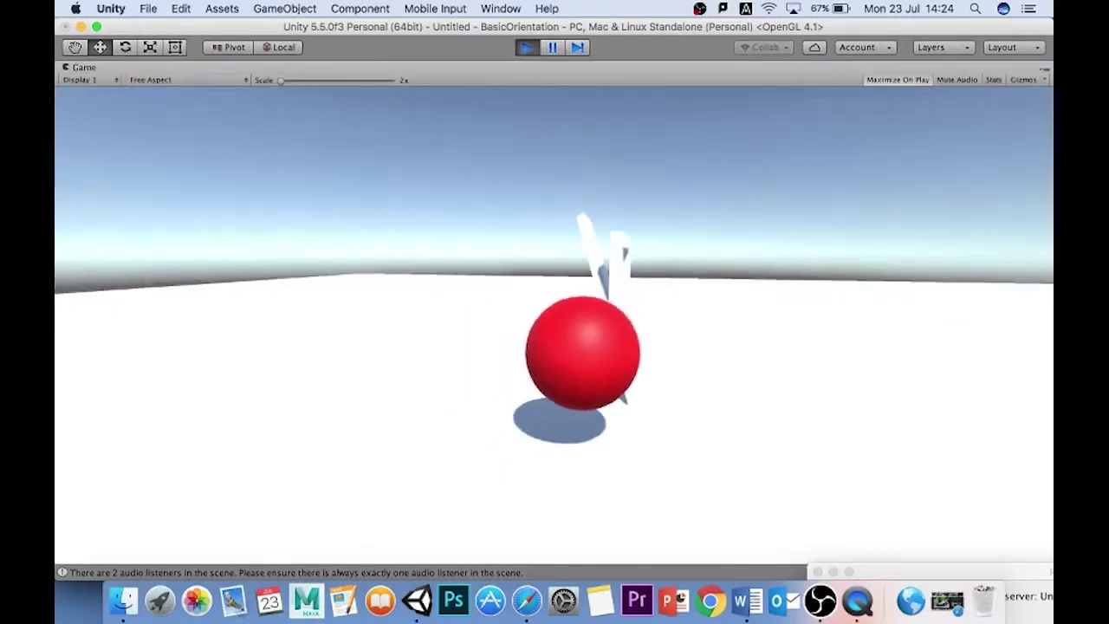
{"action": "key", "text": "w"}
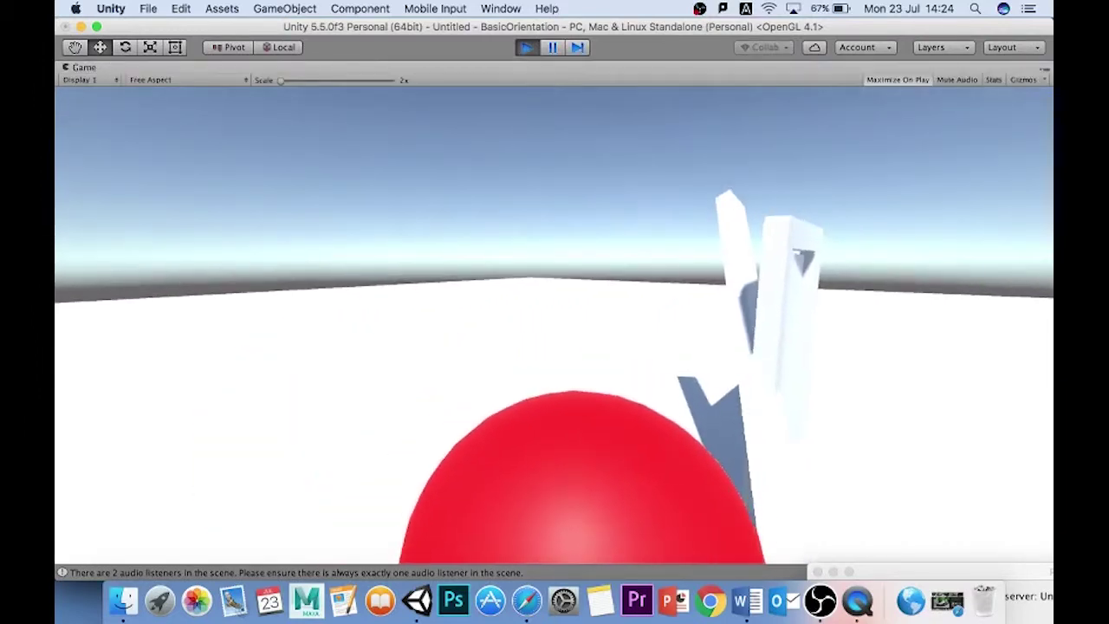
{"action": "key", "text": "a"}
{"action": "key", "text": "d"}
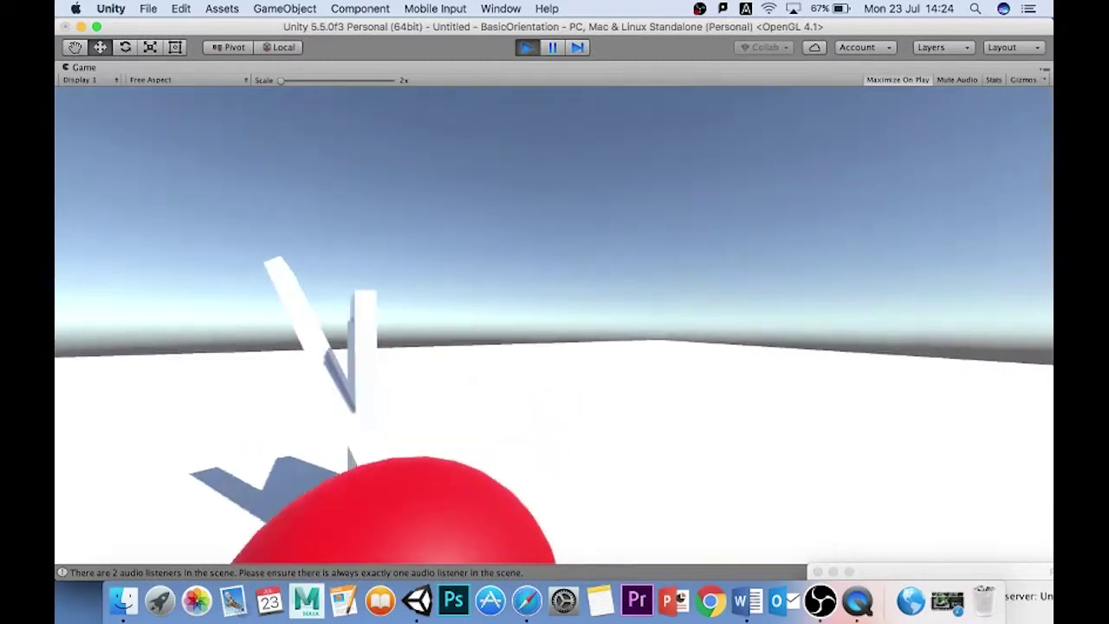
{"action": "key", "text": "s"}
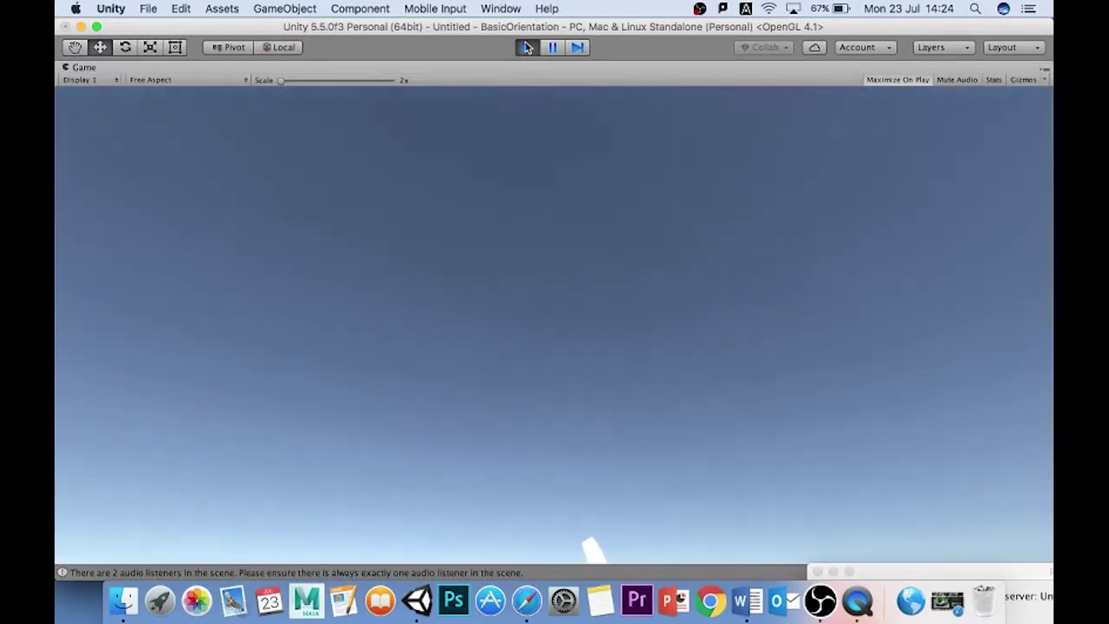
{"action": "left_click", "coordinate": [526, 48]}
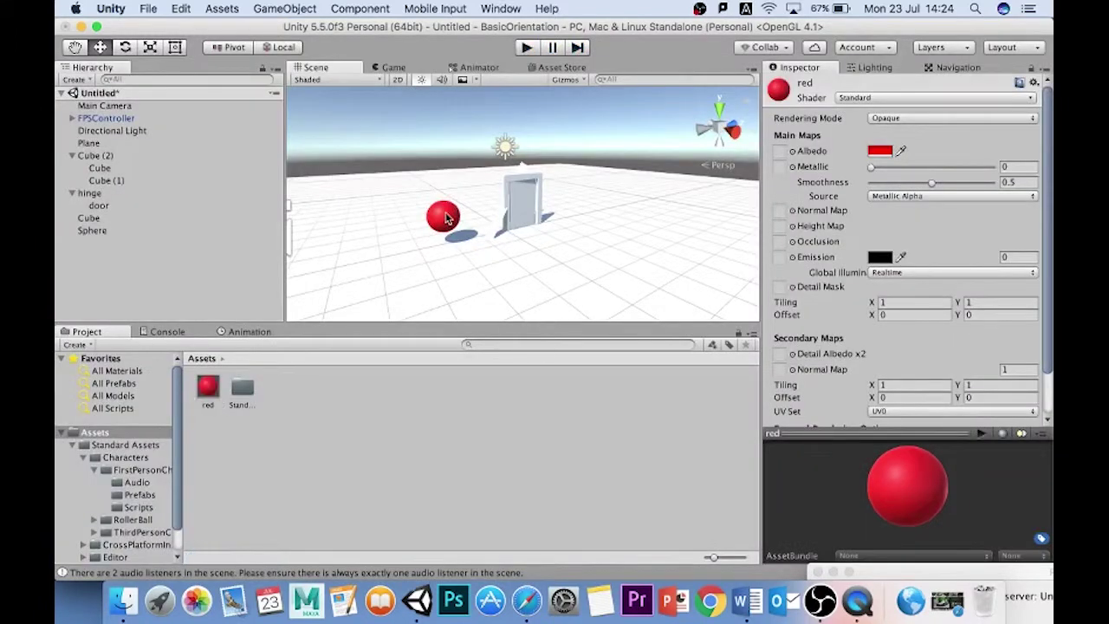
Make the sphere's collider a trigger and enlarge its radius to about 0.85
{"action": "left_click", "coordinate": [447, 219]}
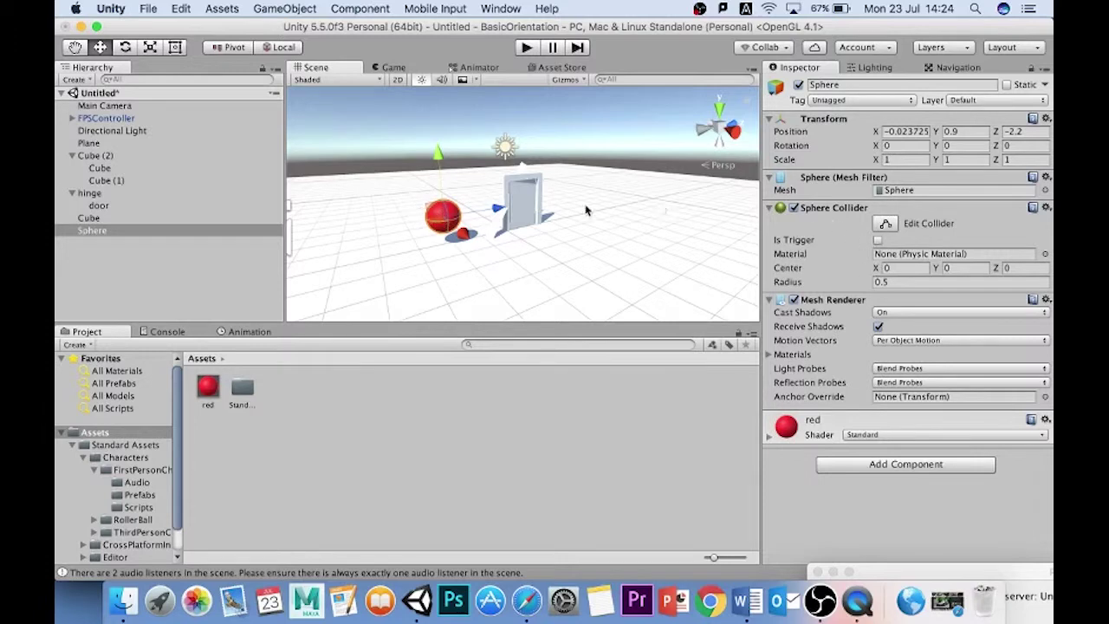
{"action": "left_click", "coordinate": [526, 201]}
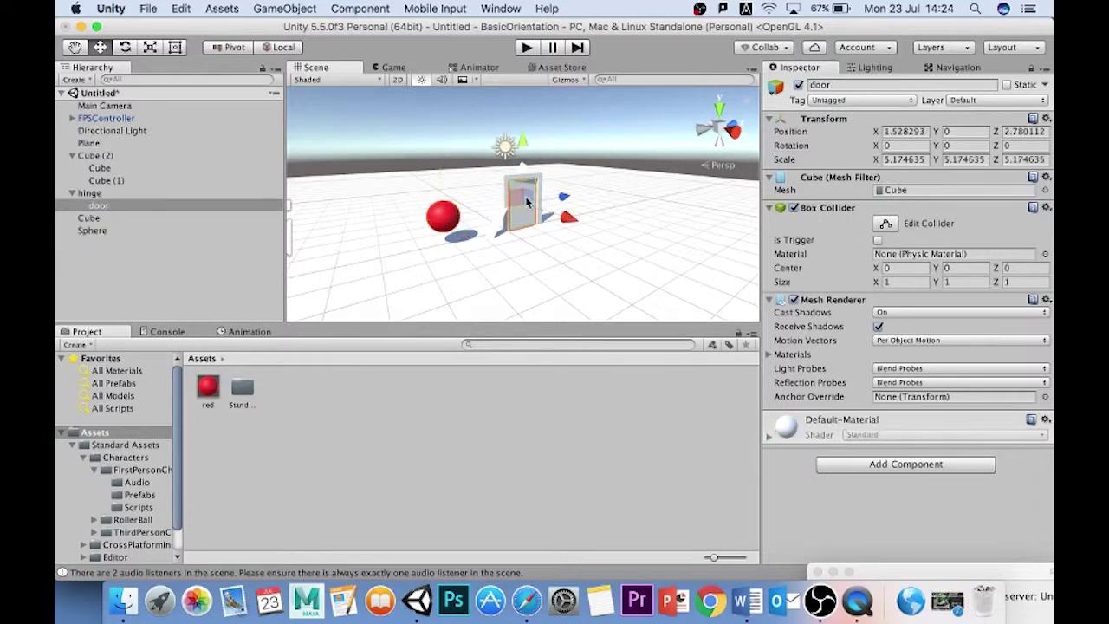
{"action": "left_click", "coordinate": [438, 215]}
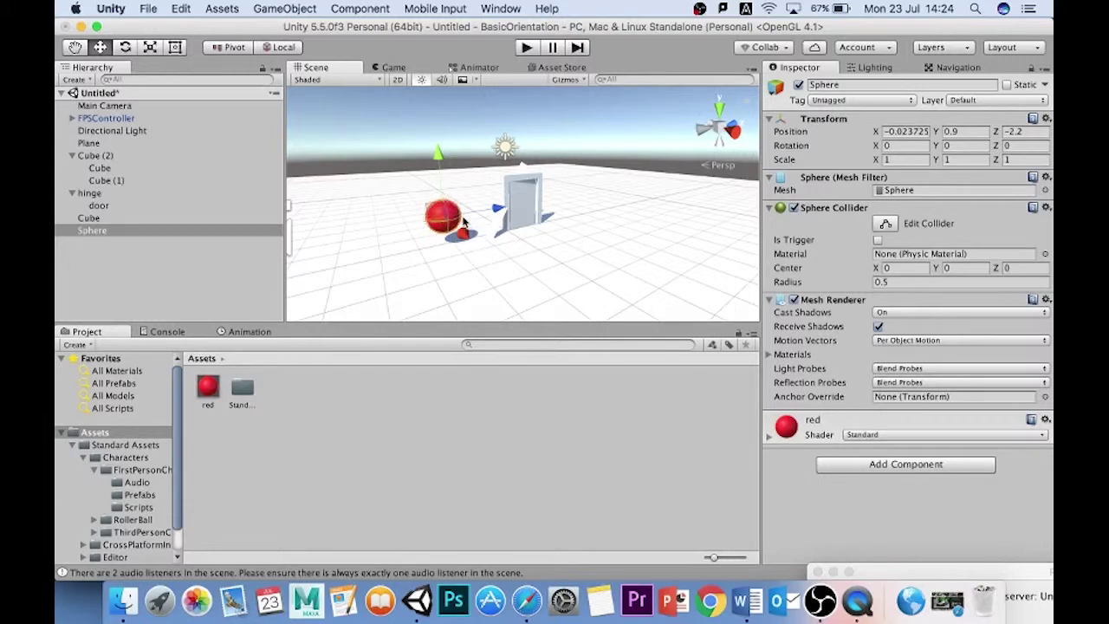
{"action": "left_click", "coordinate": [878, 241]}
{"action": "left_click", "coordinate": [885, 224]}
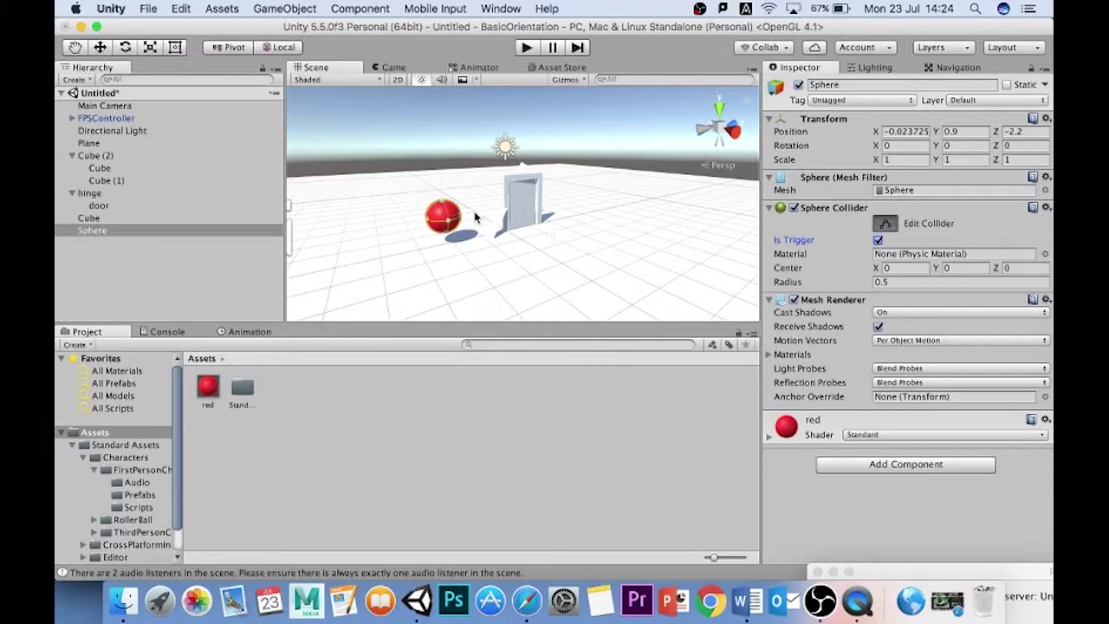
{"action": "left_click_drag", "start_coordinate": [459, 218], "coordinate": [471, 220]}
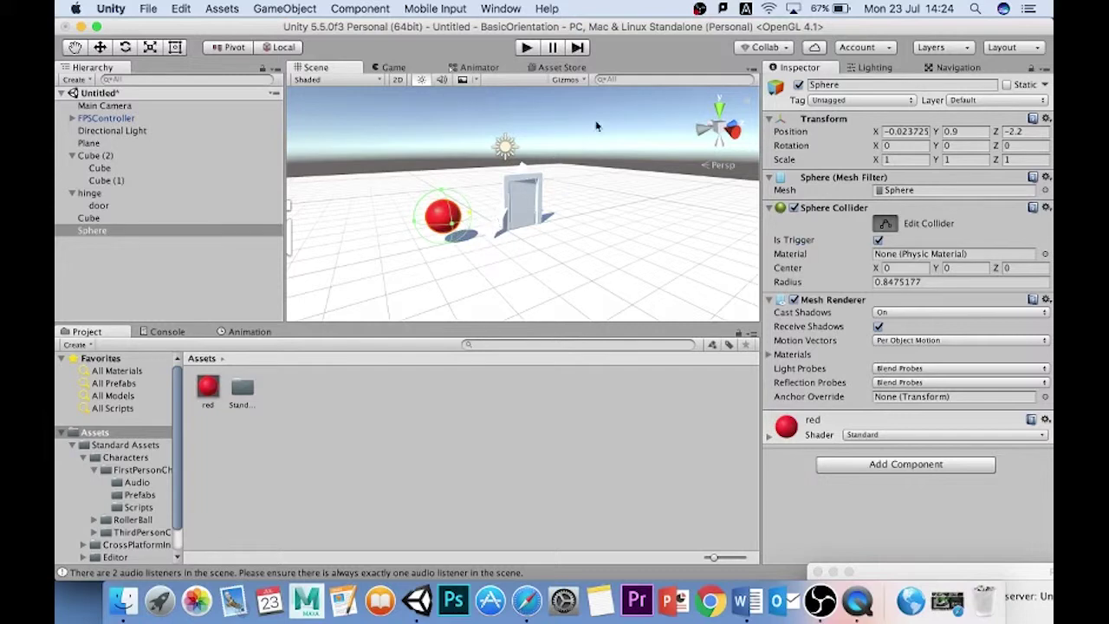
Play the scene, walk back and forth through the sphere to test the trigger collider, and stop playing
{"action": "left_click", "coordinate": [527, 49]}
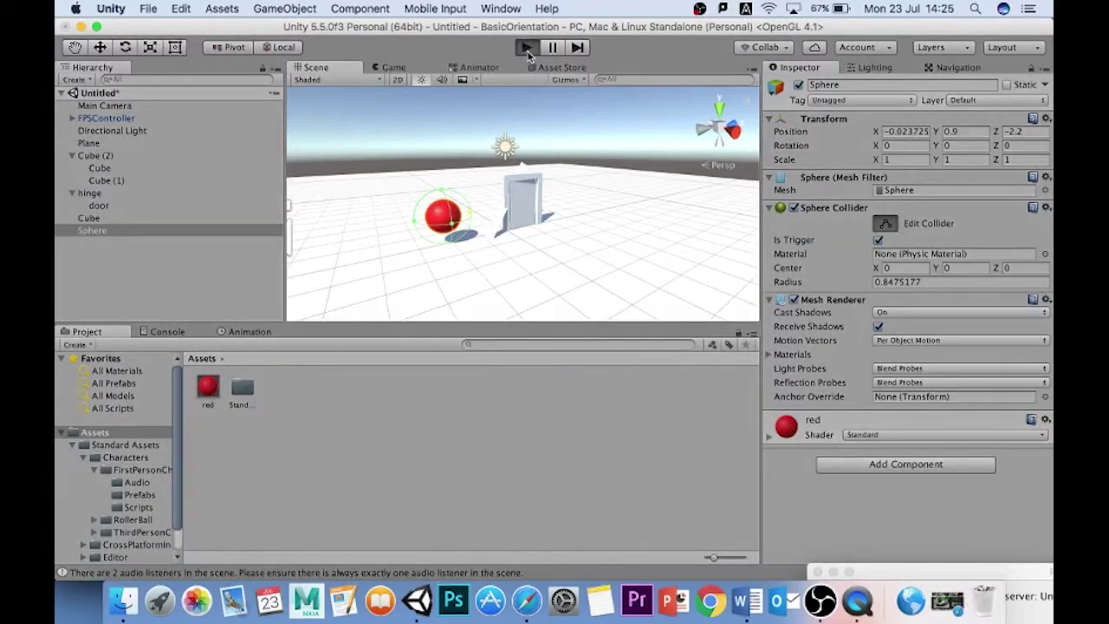
{"action": "key", "text": "w"}
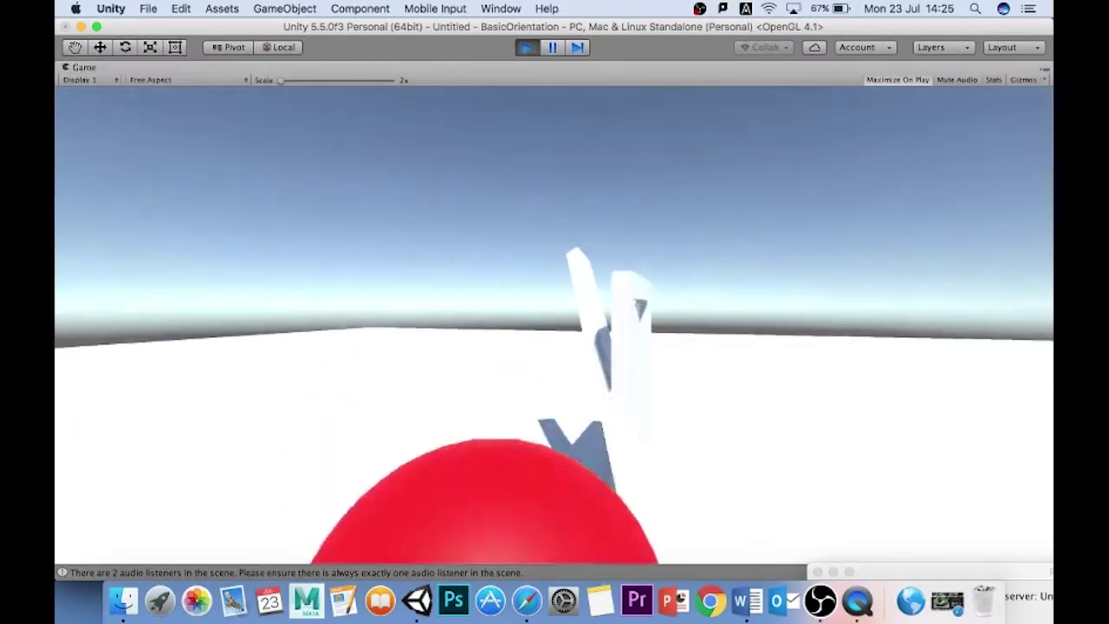
{"action": "key", "text": "s"}
{"action": "key", "text": "w"}
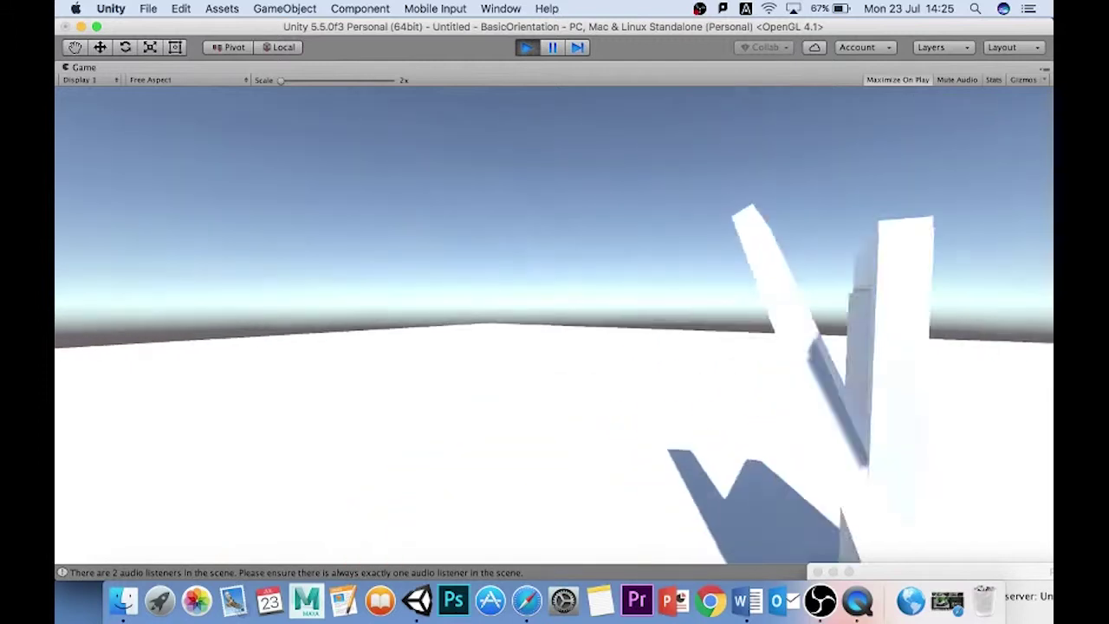
{"action": "key", "text": "s"}
{"action": "key", "text": "w"}
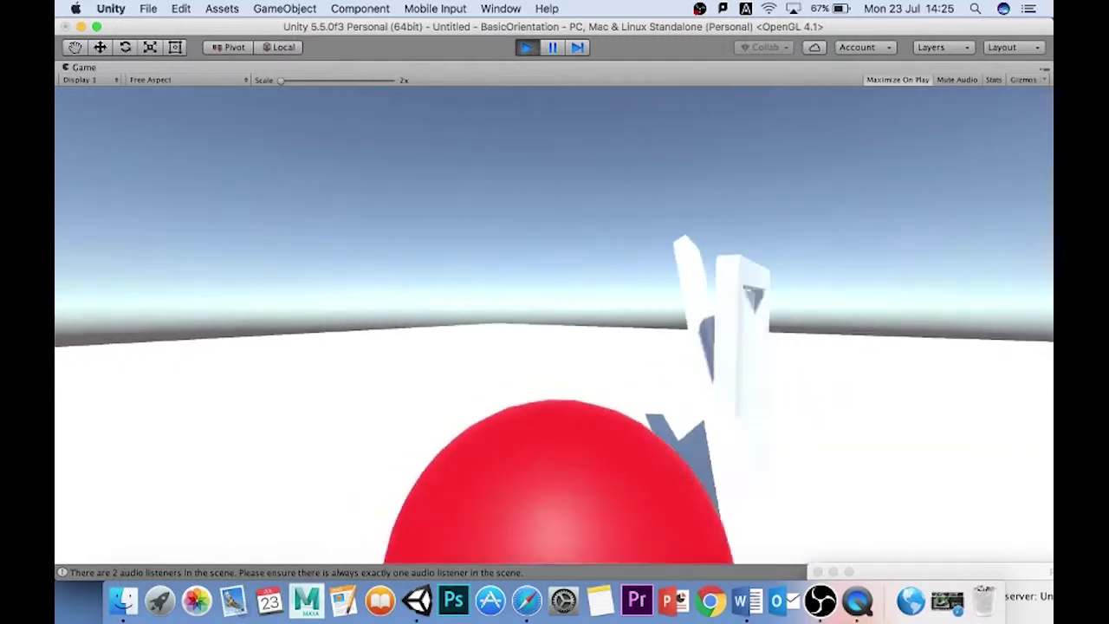
{"action": "key", "text": "s"}
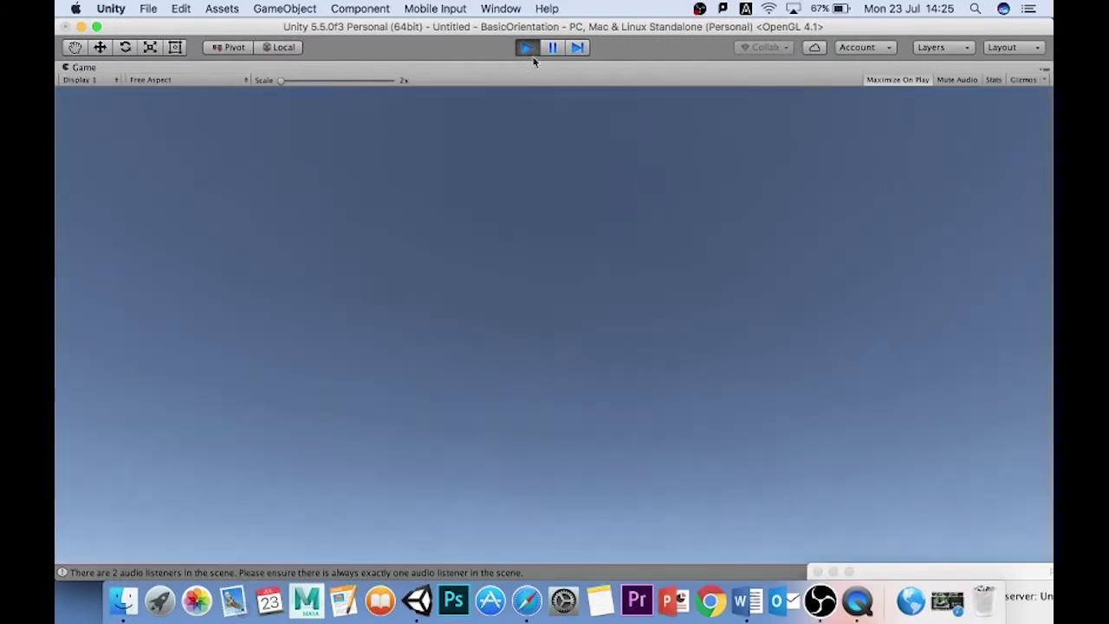
{"action": "left_click", "coordinate": [526, 48]}
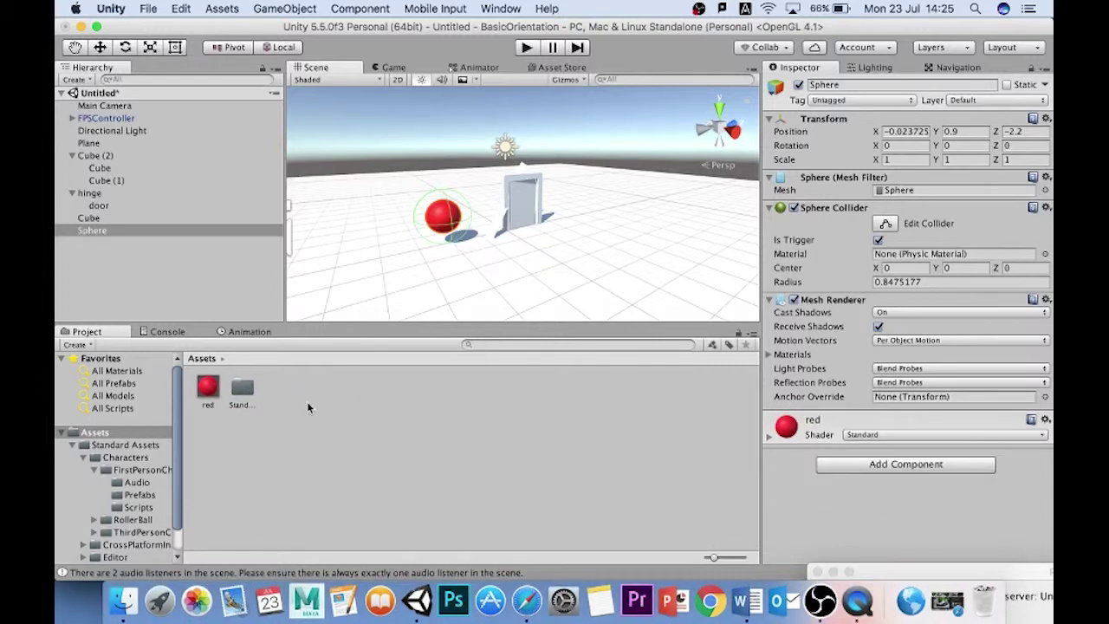
Create a new Javascript asset named collection in the Assets folder
{"action": "right_click", "coordinate": [308, 405]}
{"action": "mouse_move", "coordinate": [394, 301]}
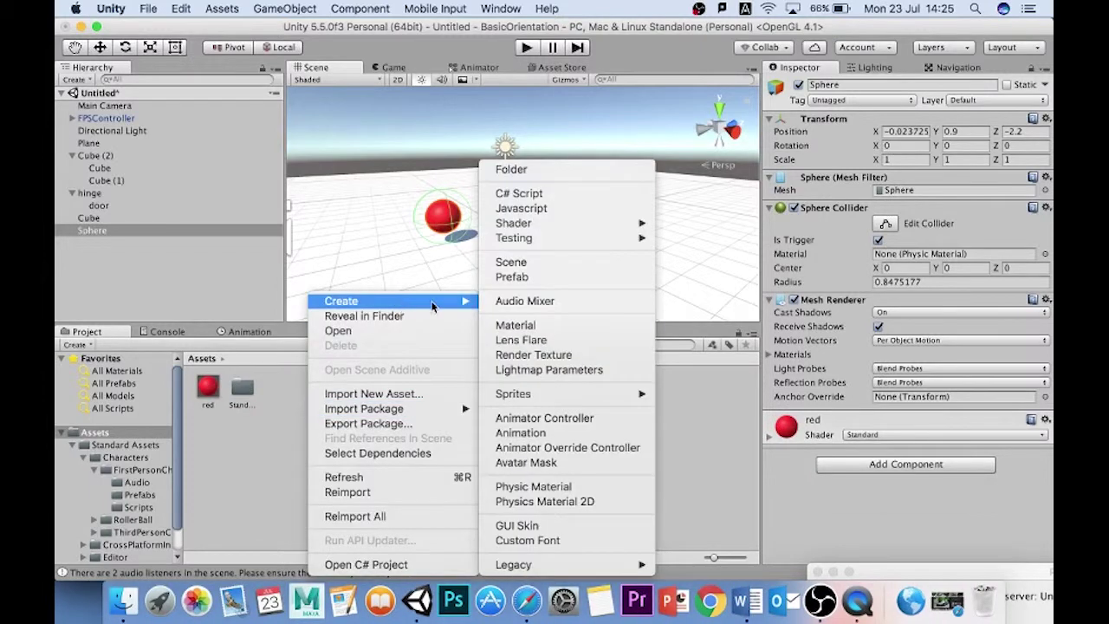
{"action": "left_click", "coordinate": [544, 208]}
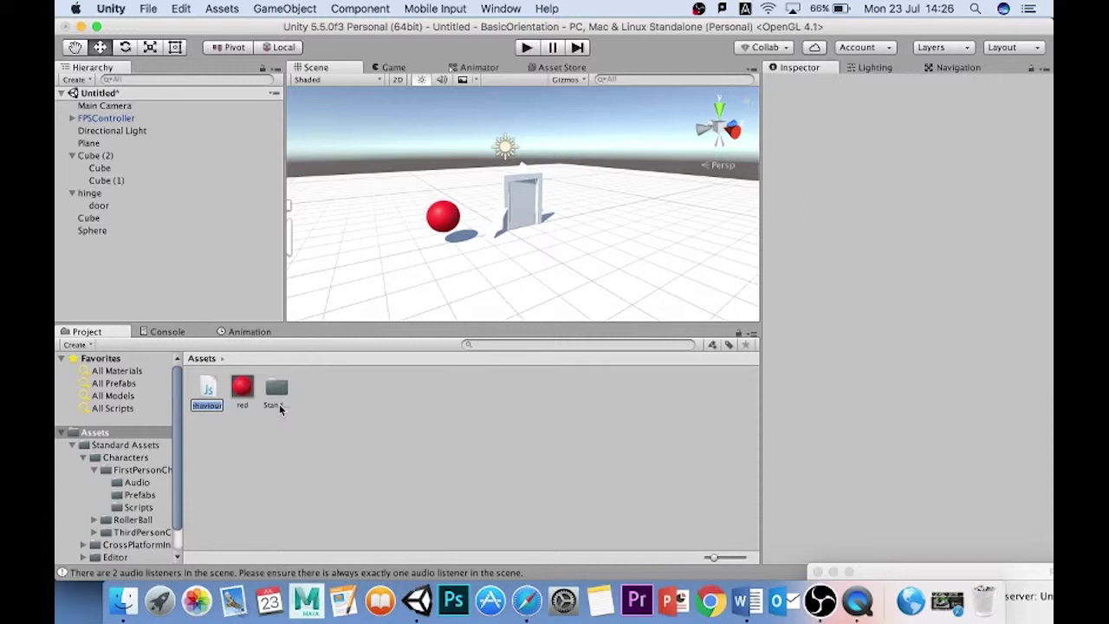
{"action": "type", "text": "coll"}
{"action": "type", "text": "ection"}
{"action": "key", "text": "Return"}
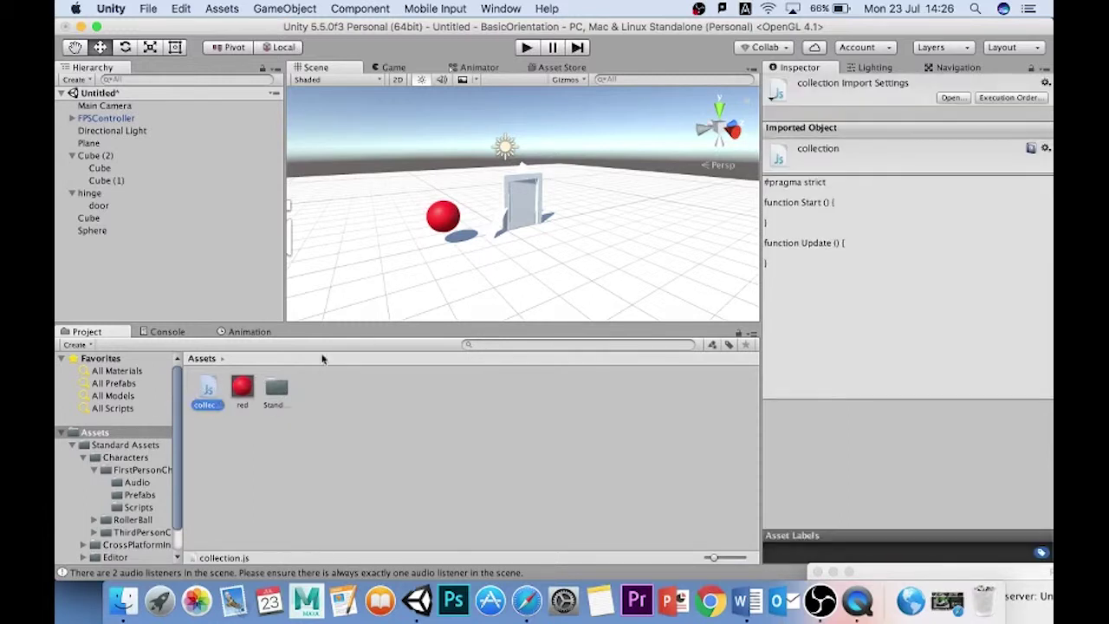
Attach the collection script to the sphere as a component and open the script in MonoDevelop
{"action": "left_click", "coordinate": [446, 222]}
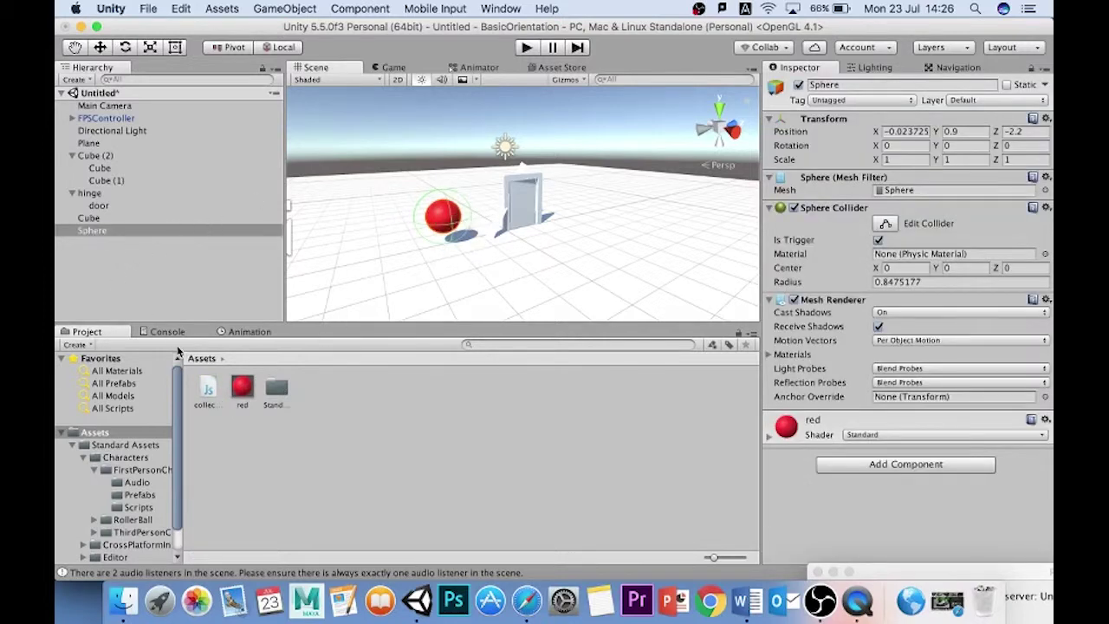
{"action": "left_click_drag", "start_coordinate": [210, 391], "coordinate": [850, 501]}
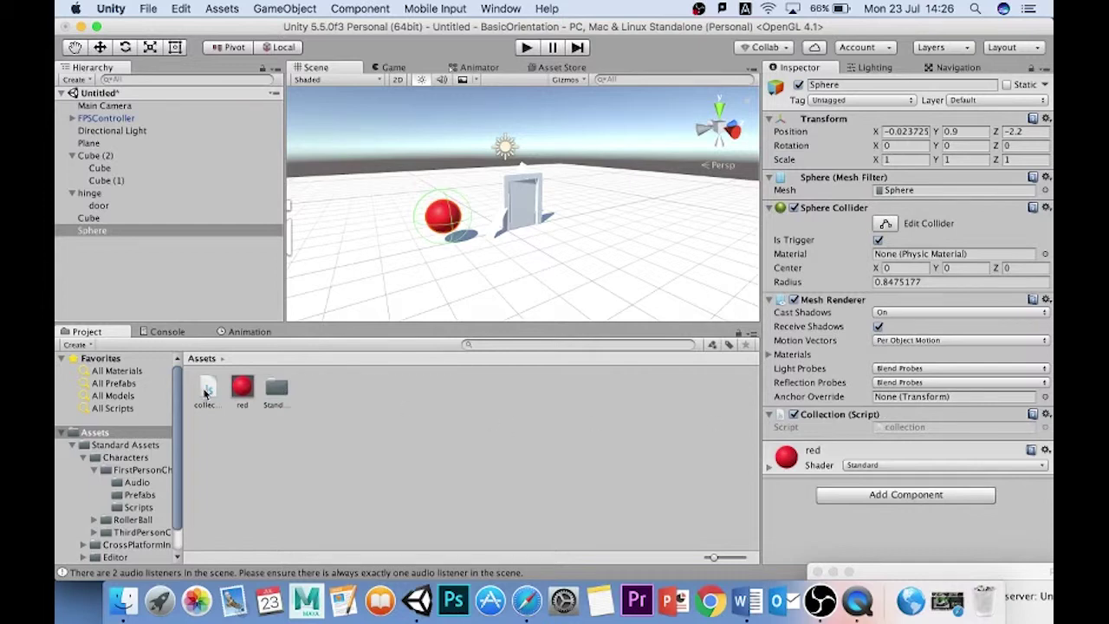
{"action": "left_click", "coordinate": [206, 392]}
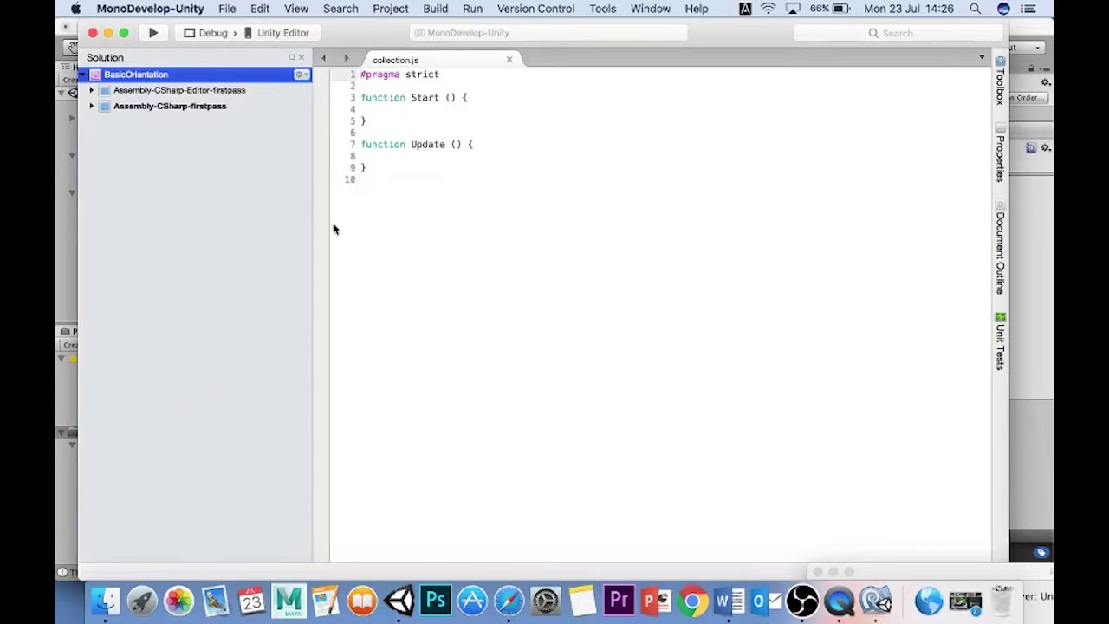
Replace the Start and Update functions with an empty function OnTriggerEnter(), its braces on separate lines
{"action": "left_click", "coordinate": [463, 97]}
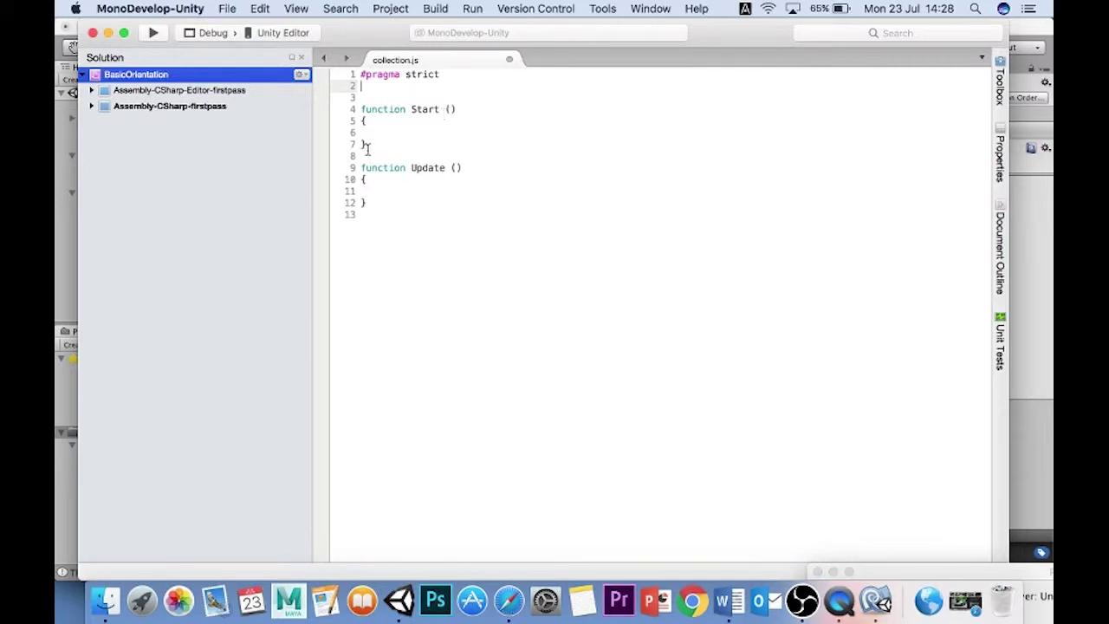
{"action": "left_click_drag", "start_coordinate": [378, 203], "coordinate": [353, 105]}
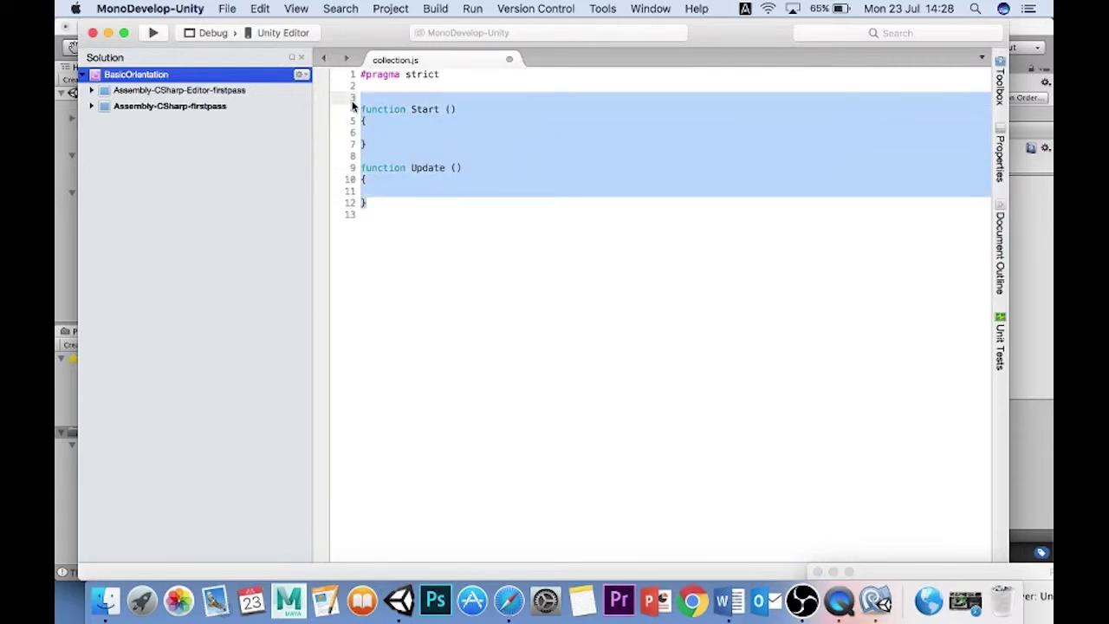
{"action": "key", "text": "BackSpace"}
{"action": "type", "text": "fu"}
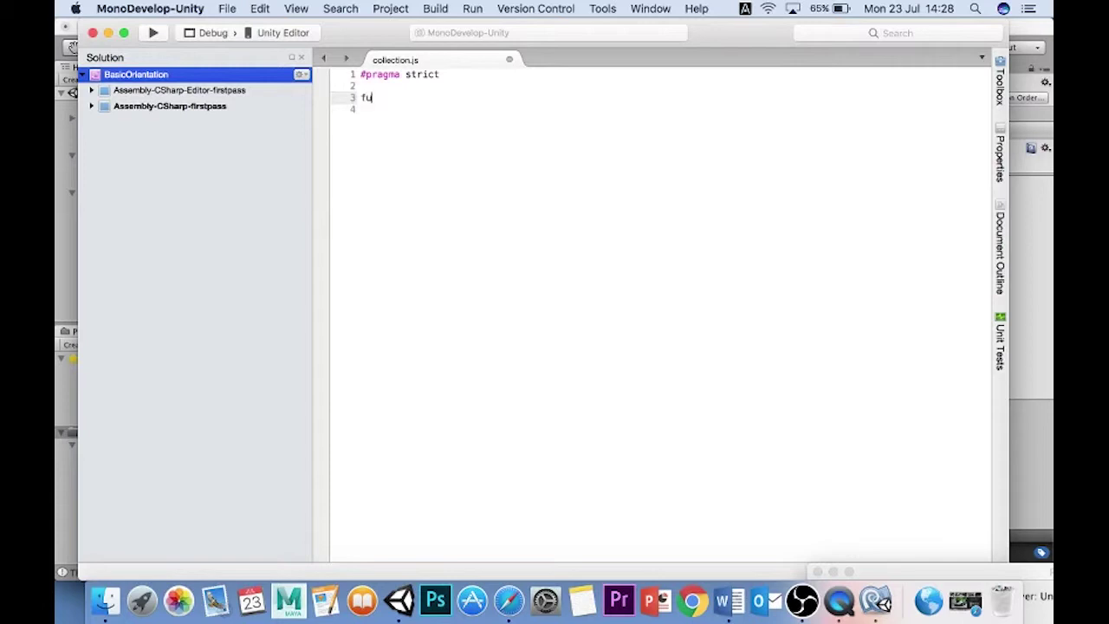
{"action": "type", "text": "nction OnTriggerEnt"}
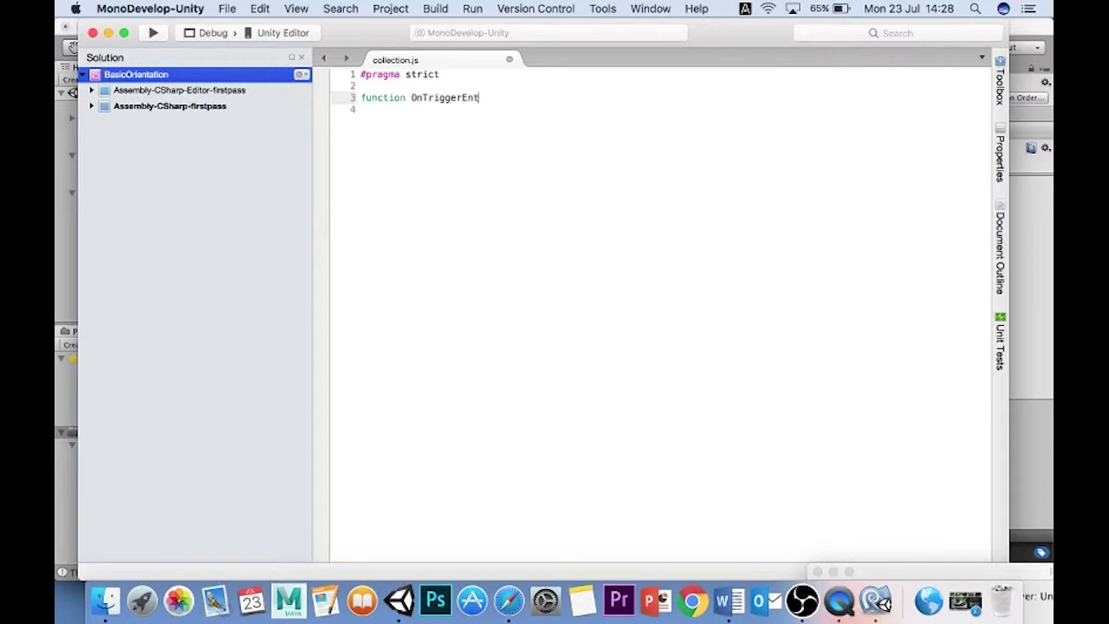
{"action": "type", "text": "er()"}
{"action": "key", "text": "Return"}
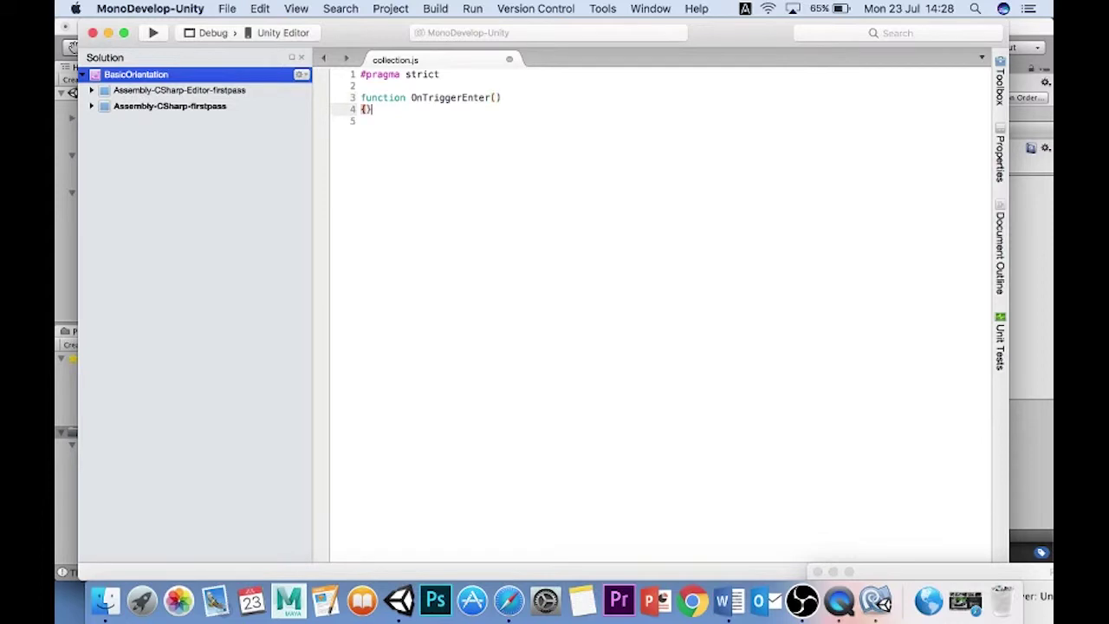
{"action": "type", "text": "{"}
{"action": "key", "text": "Return"}
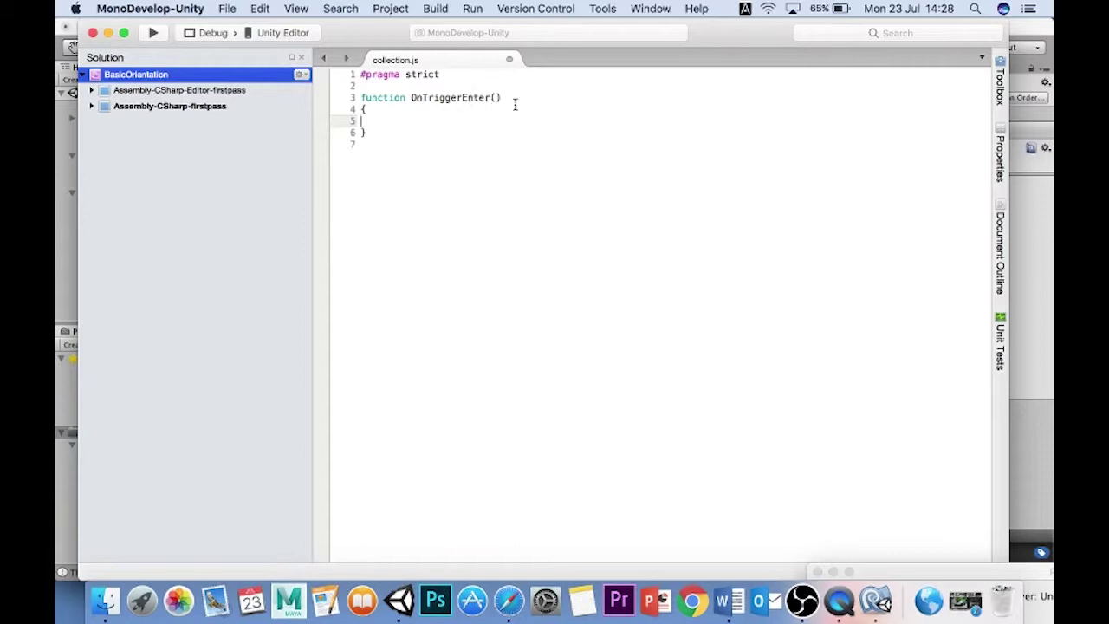
Examine the braces of the OnTriggerEnter function and the red sphere in the scene behind the code editor
{"action": "left_click", "coordinate": [367, 111]}
{"action": "left_click", "coordinate": [367, 132]}
{"action": "left_click", "coordinate": [366, 113]}
{"action": "left_click", "coordinate": [367, 123]}
{"action": "left_click", "coordinate": [373, 144]}
{"action": "left_click", "coordinate": [391, 119]}
{"action": "left_click_drag", "start_coordinate": [385, 37], "coordinate": [415, 468]}
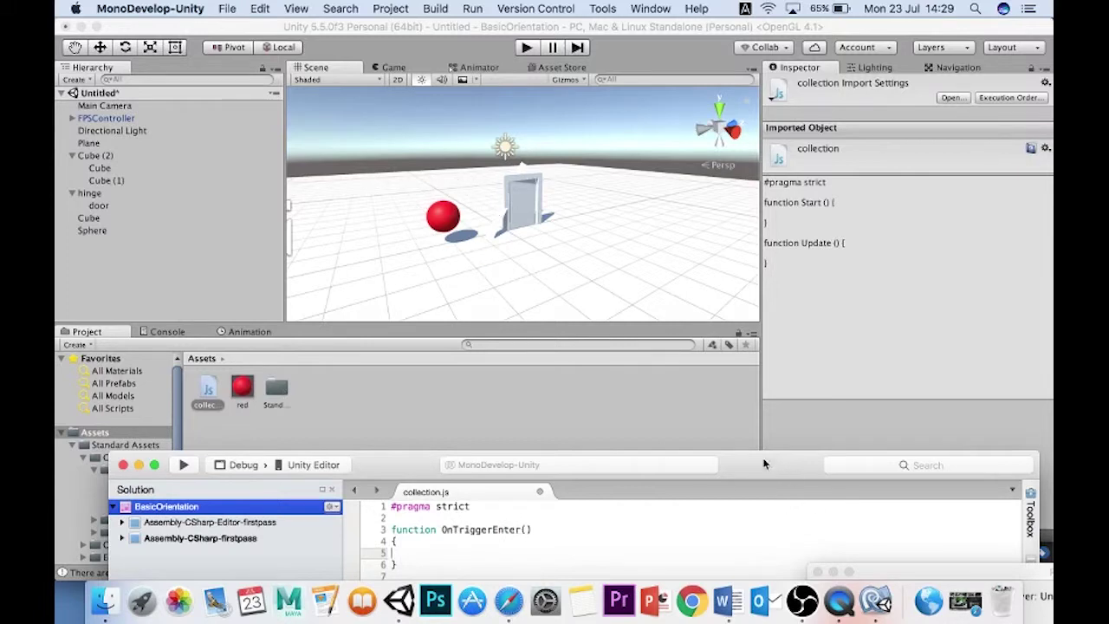
{"action": "double_click", "coordinate": [779, 482]}
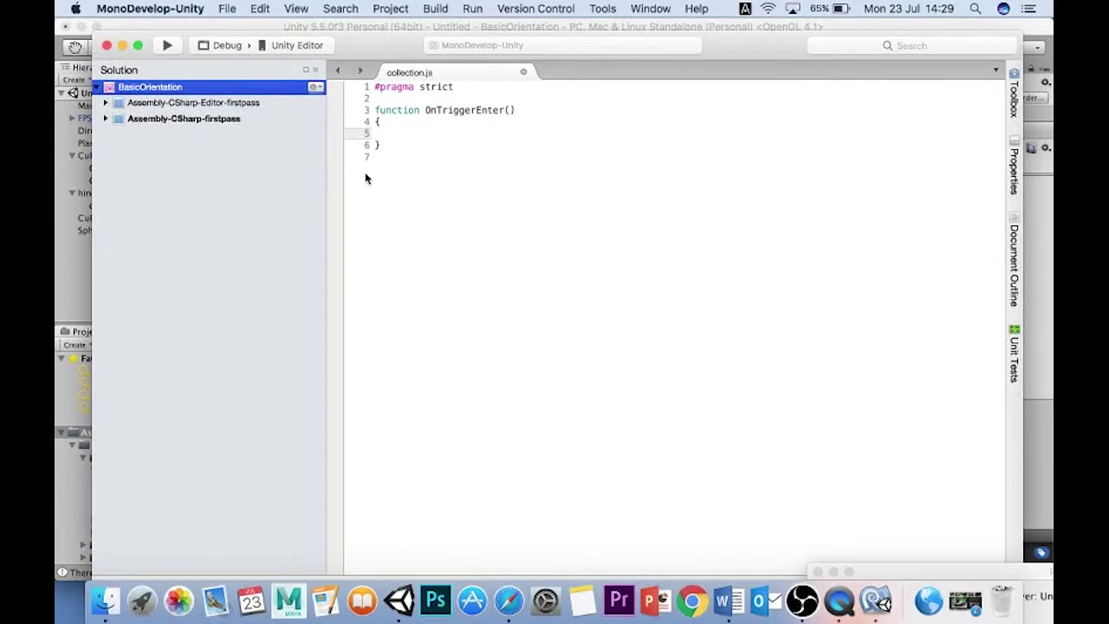
Add the instruction Destroy(gameObject); between the braces of OnTriggerEnter
{"action": "type", "text": "Destor"}
{"action": "type", "text": "(gameObject);"}
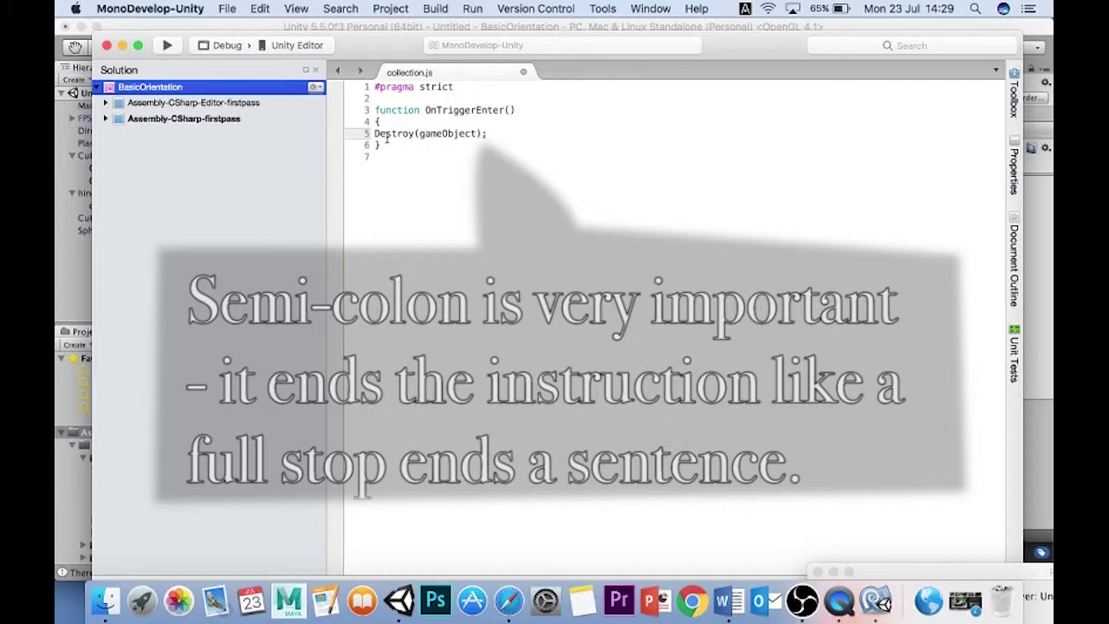
{"action": "left_click_drag", "start_coordinate": [375, 134], "coordinate": [502, 134]}
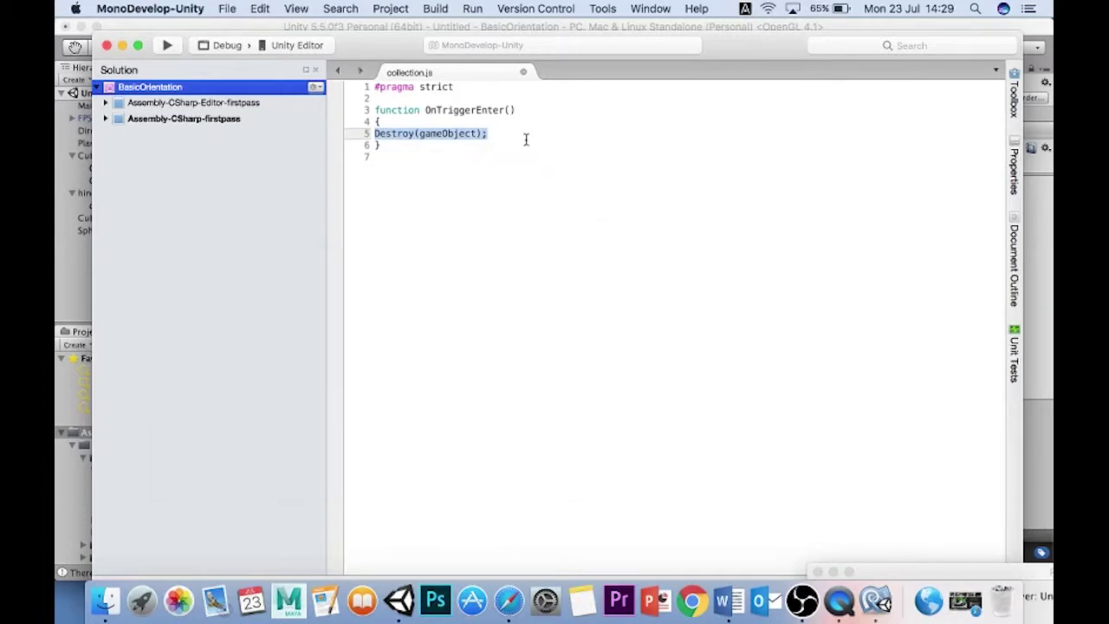
Switch back to Unity and playtest the scene by walking into the red sphere, end play mode and select the sphere
{"action": "left_click", "coordinate": [75, 316]}
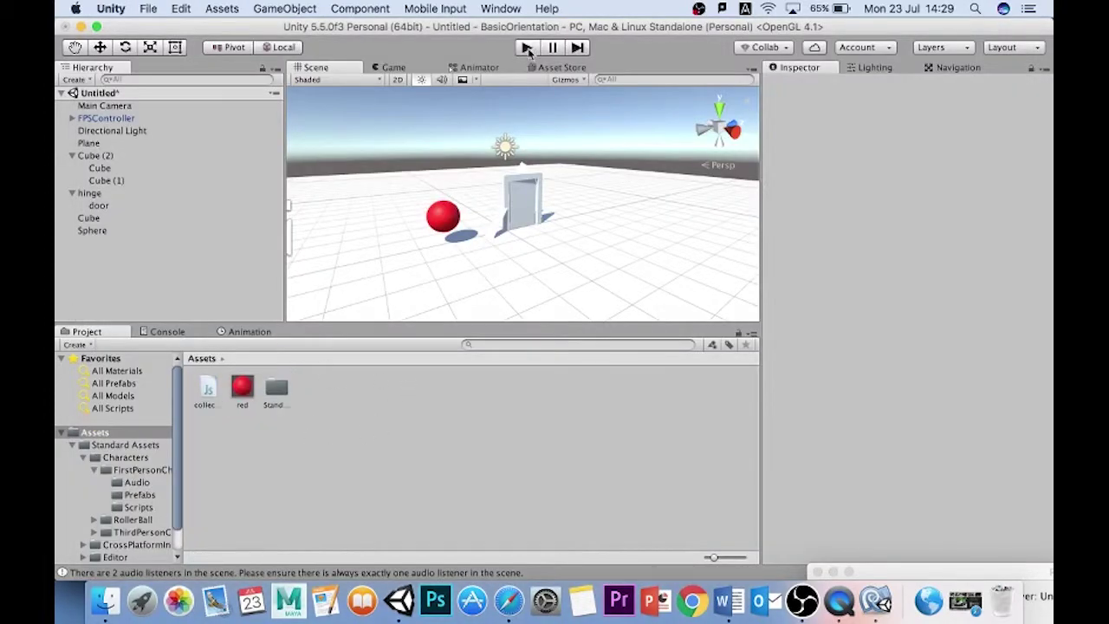
{"action": "left_click", "coordinate": [526, 48]}
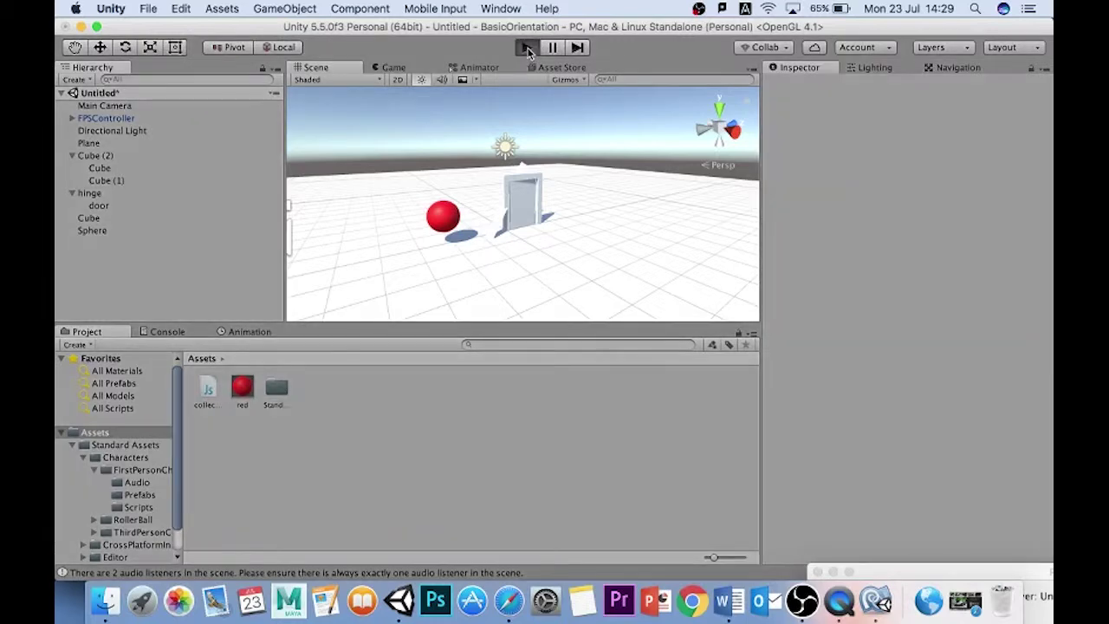
{"action": "key", "text": "w"}
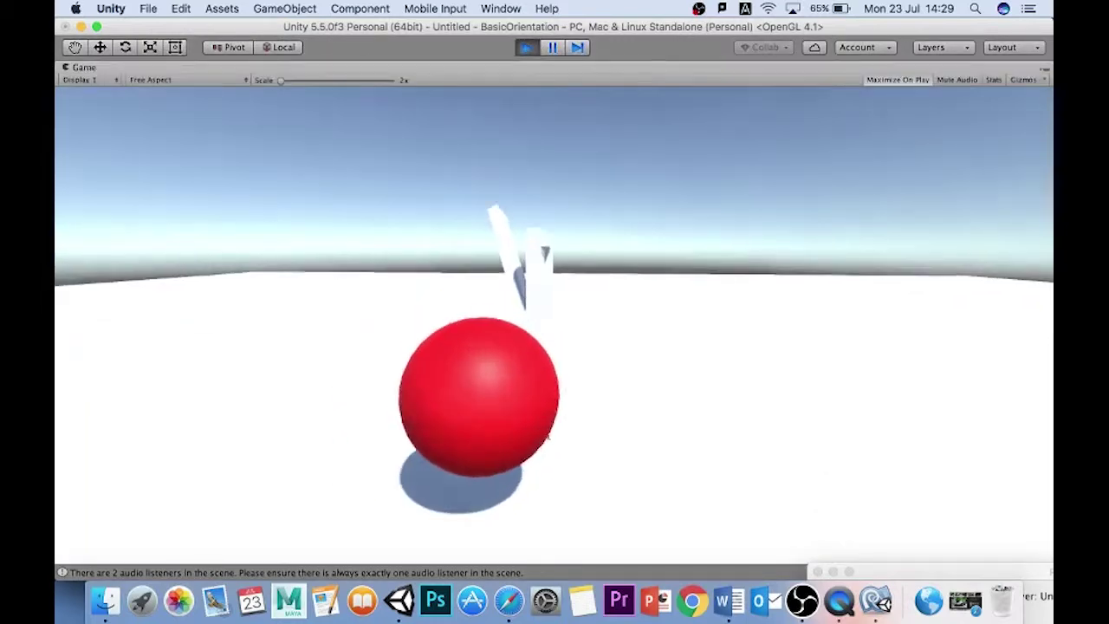
{"action": "key", "text": "s"}
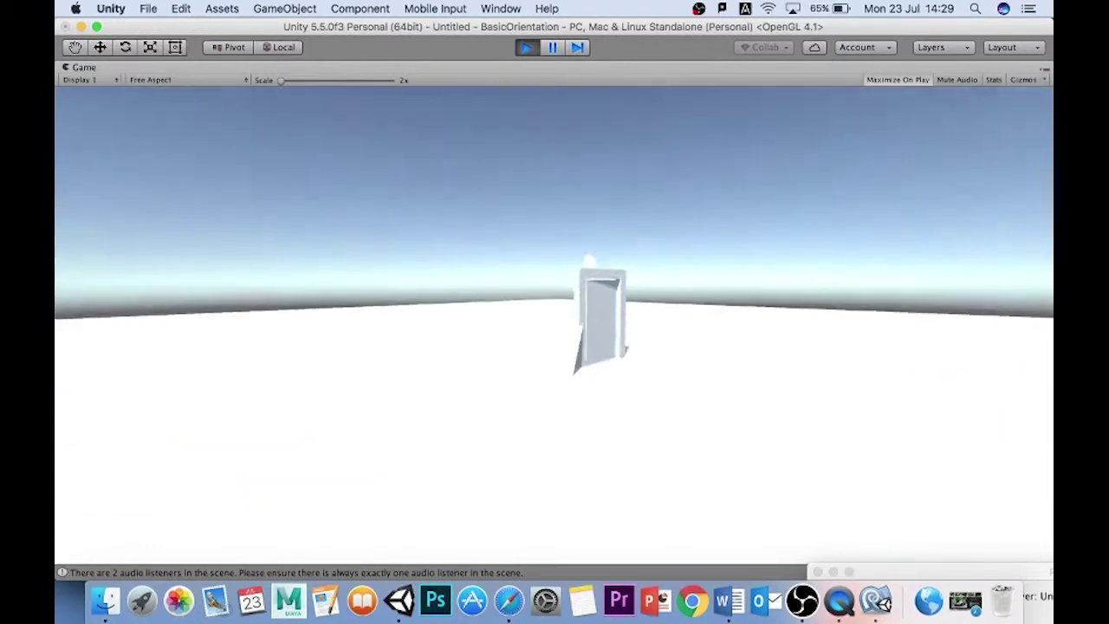
{"action": "key", "text": "w"}
{"action": "key", "text": "super+p"}
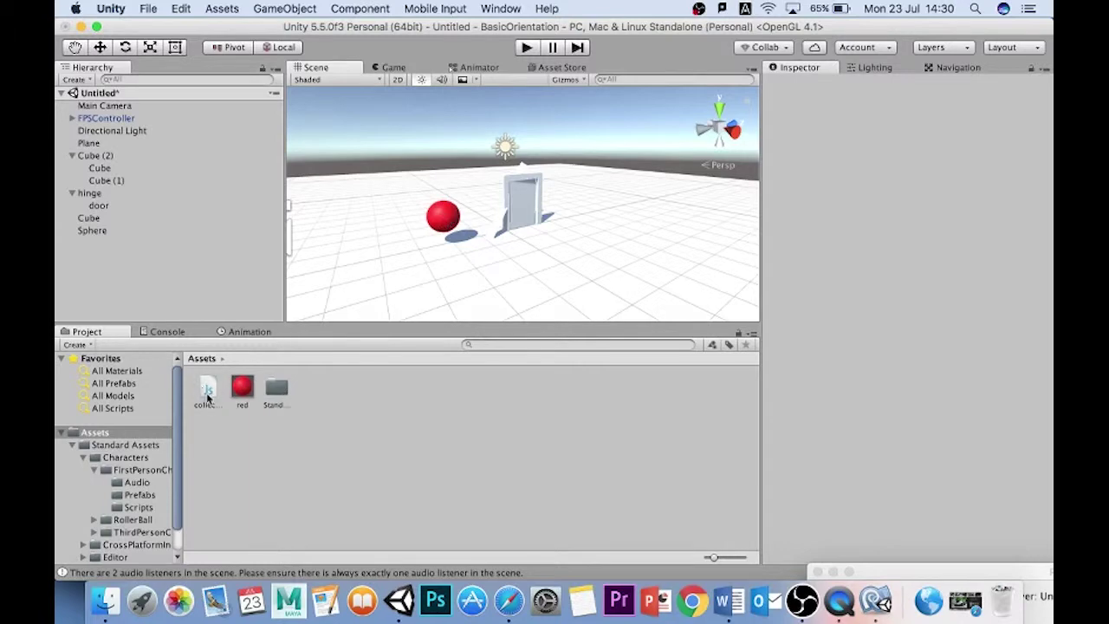
{"action": "left_click", "coordinate": [448, 216]}
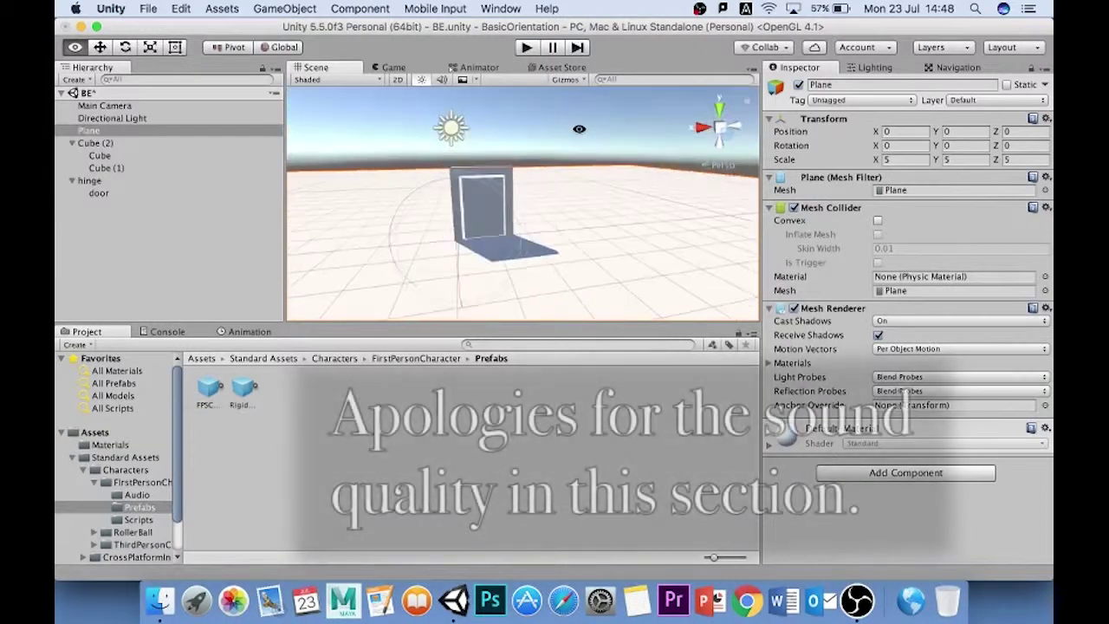
Select the door panel in the scene and show the contents of the project's Assets folder
{"action": "left_click_drag", "start_coordinate": [579, 129], "coordinate": [517, 150], "text": "alt"}
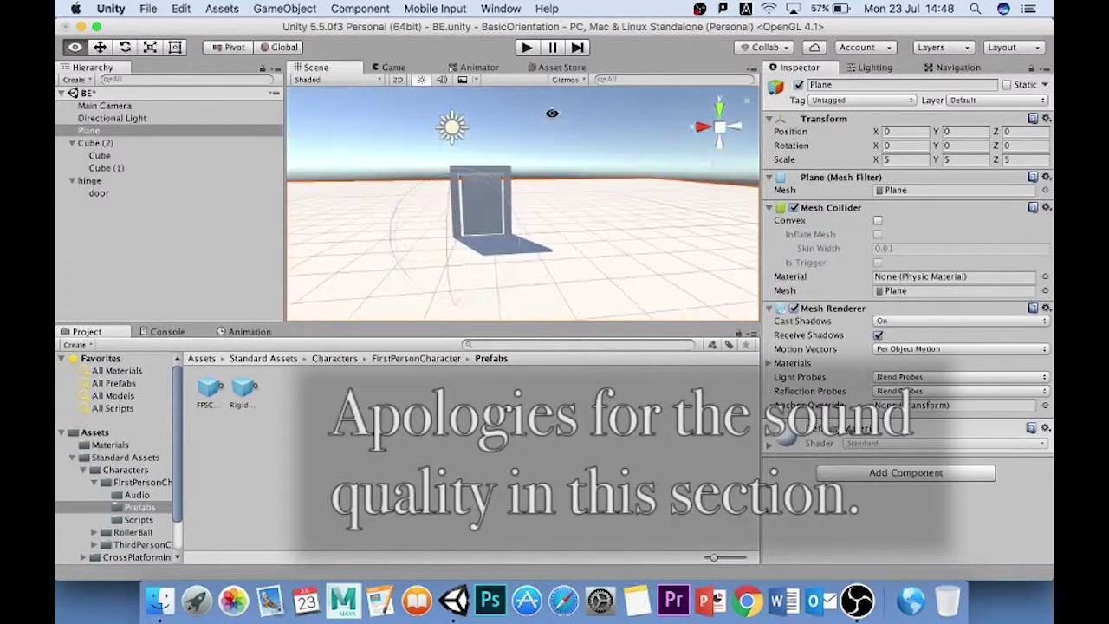
{"action": "left_click", "coordinate": [517, 150]}
{"action": "left_click", "coordinate": [486, 196]}
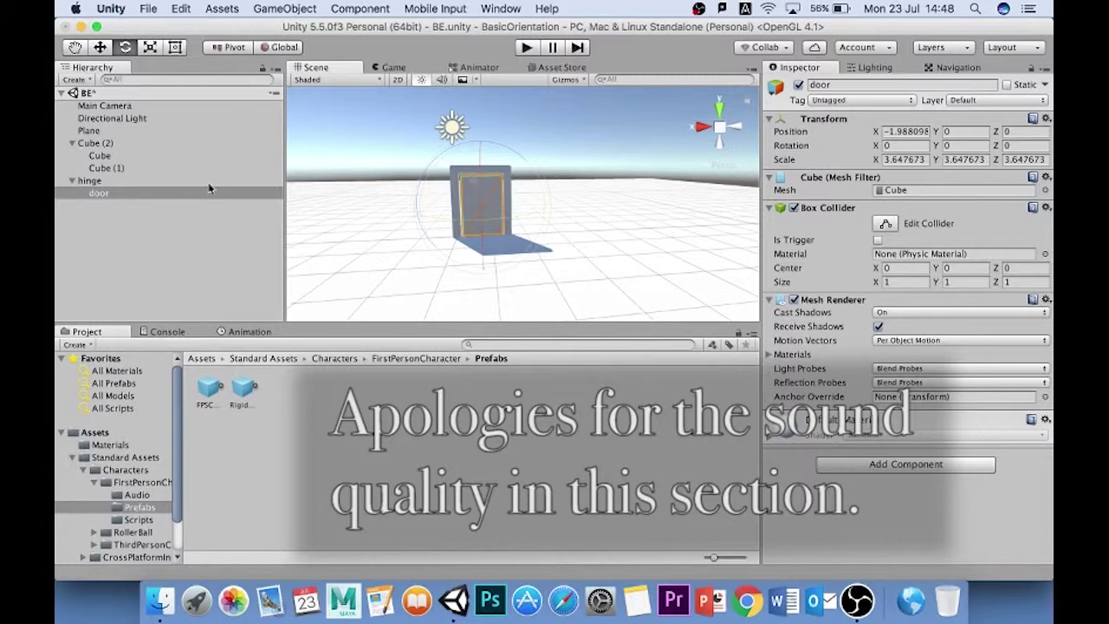
{"action": "left_click", "coordinate": [84, 432]}
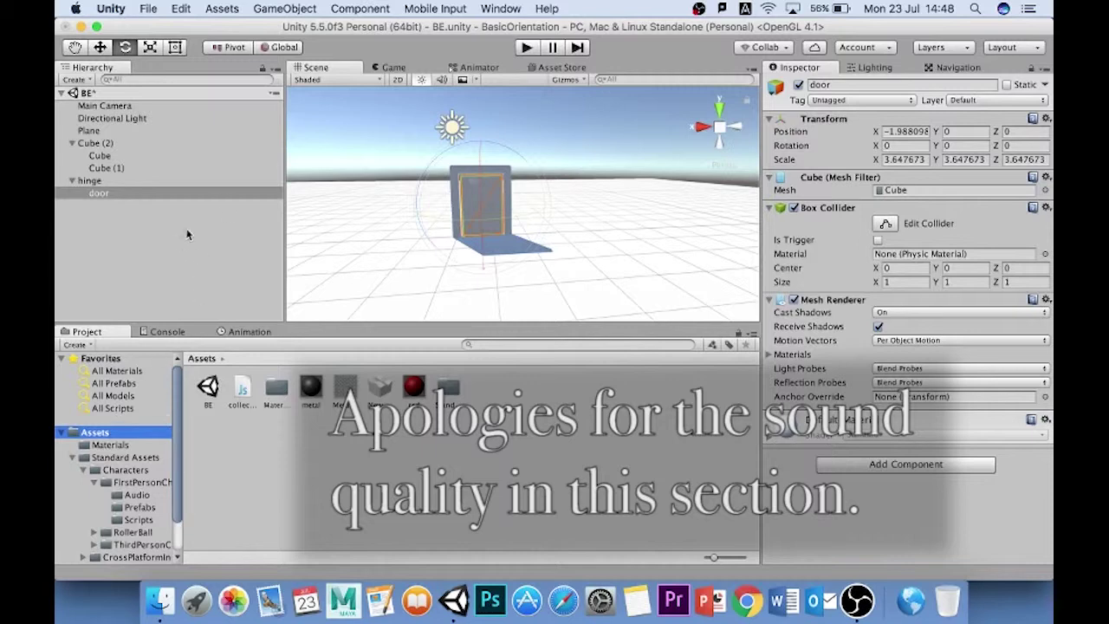
Try moving the door frame Cube (2) on its own along the X axis to X -0.07
{"action": "left_click", "coordinate": [130, 143]}
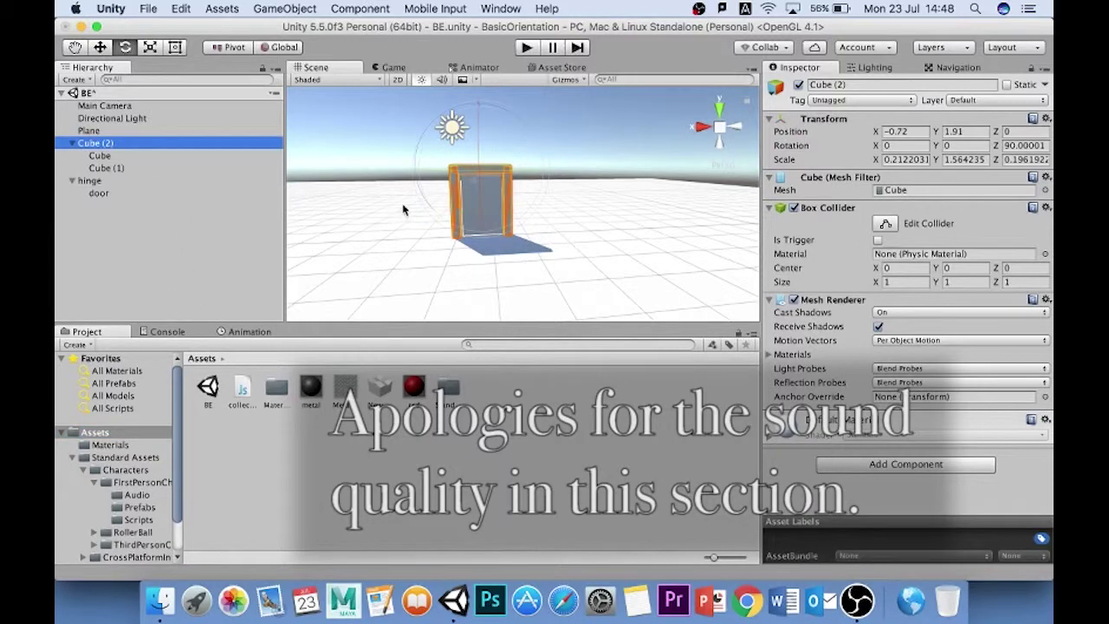
{"action": "key", "text": "w"}
{"action": "left_click_drag", "start_coordinate": [417, 171], "coordinate": [397, 167]}
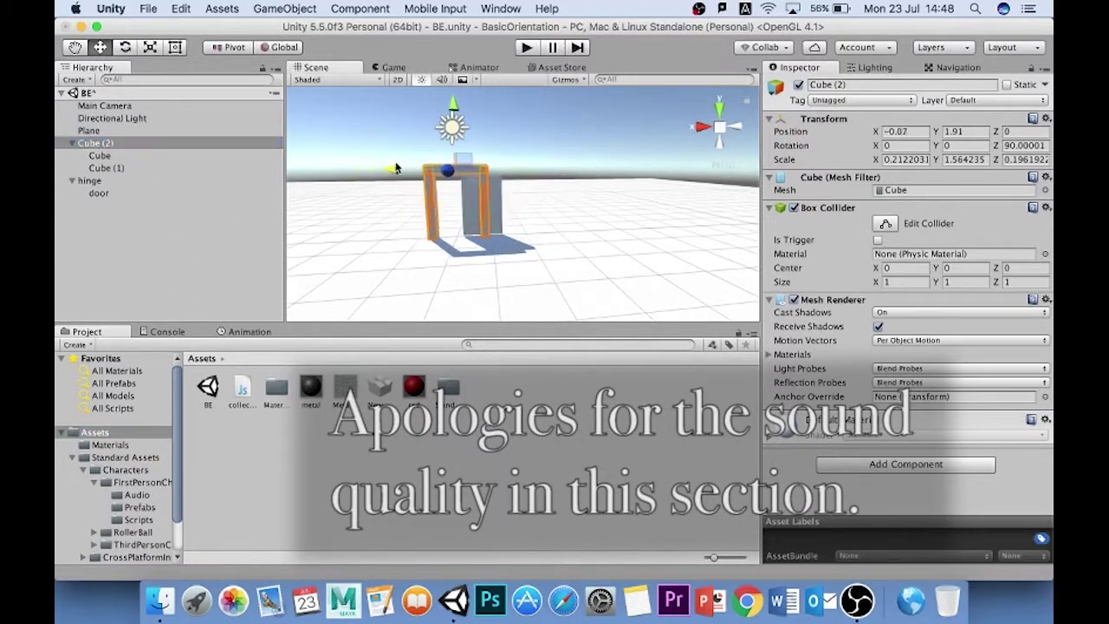
{"action": "key", "text": "super+z"}
Try moving the hinge with its door along the X axis, and try parenting the hinge to Cube (2)
{"action": "left_click", "coordinate": [93, 181]}
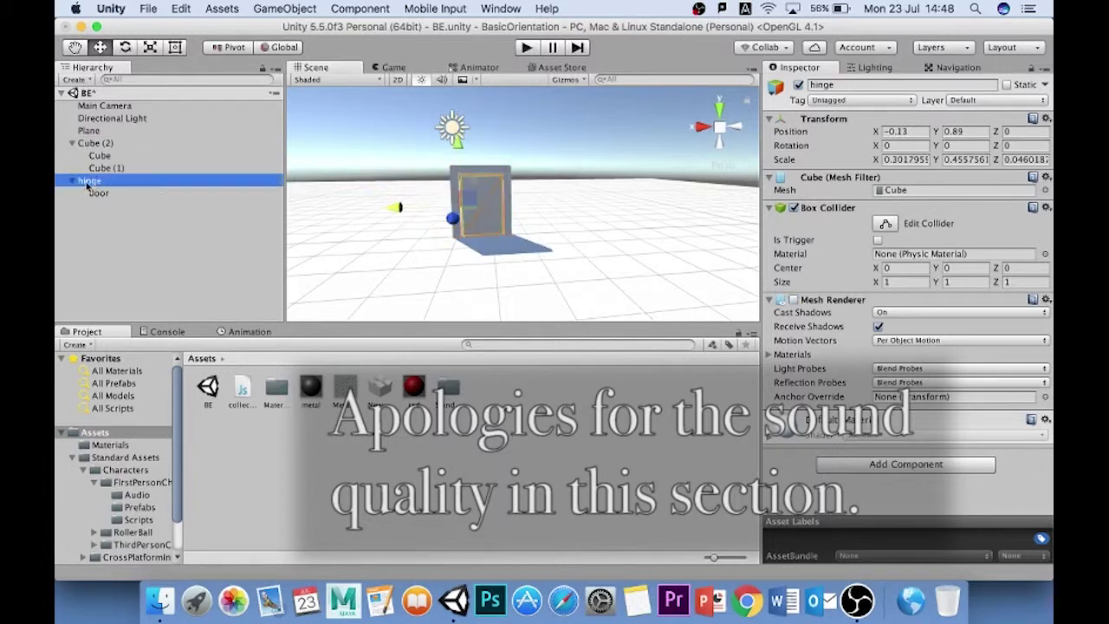
{"action": "left_click_drag", "start_coordinate": [375, 209], "coordinate": [395, 207]}
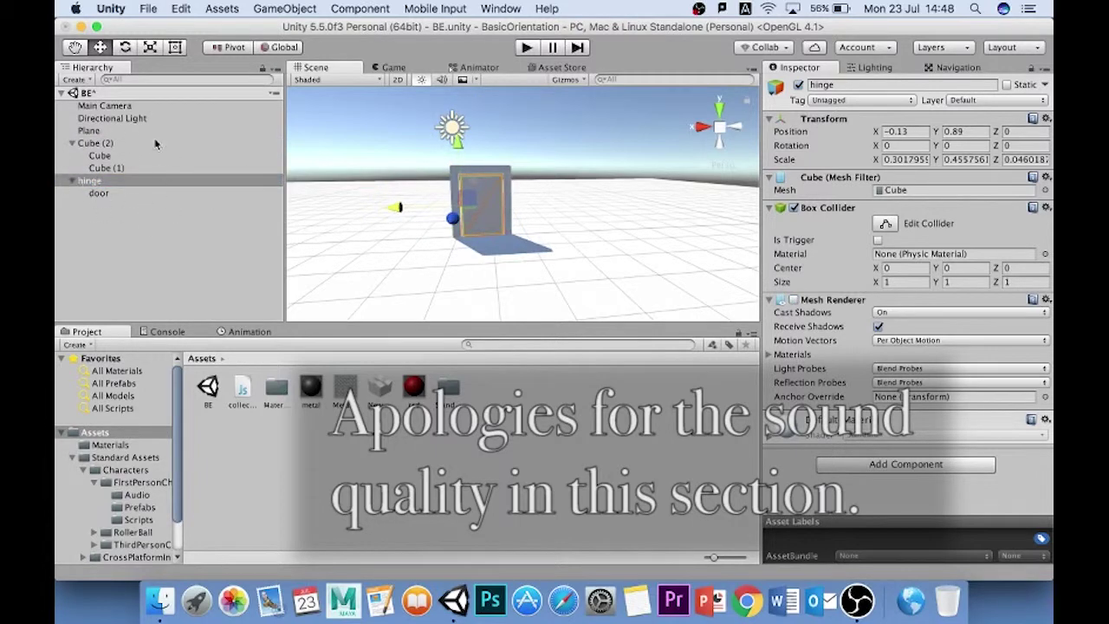
{"action": "left_click_drag", "start_coordinate": [95, 181], "coordinate": [95, 143]}
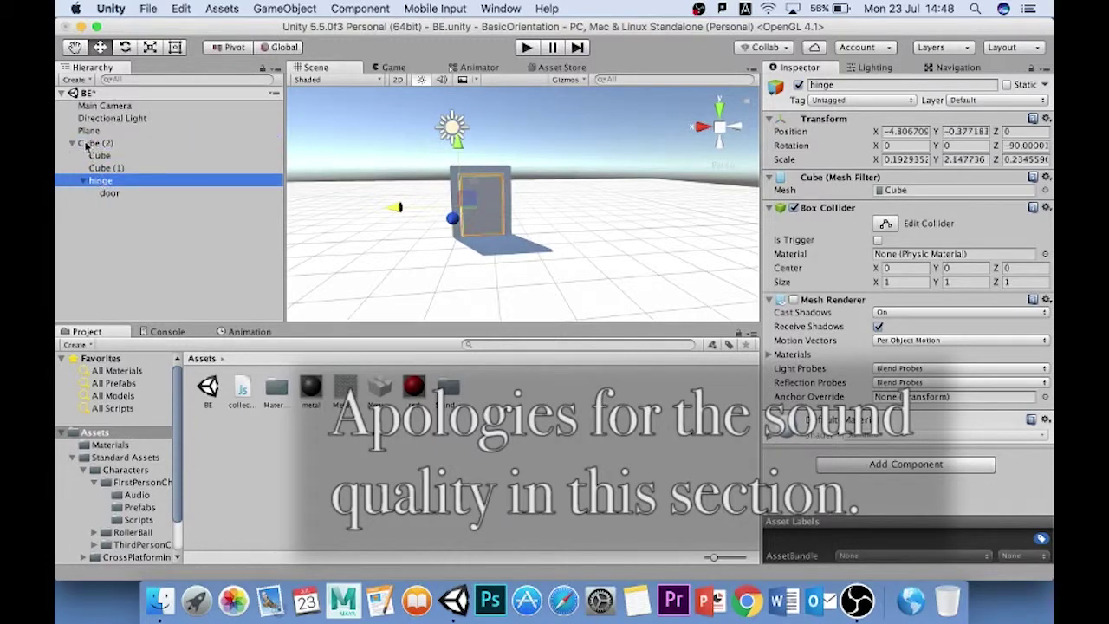
{"action": "key", "text": "super+z"}
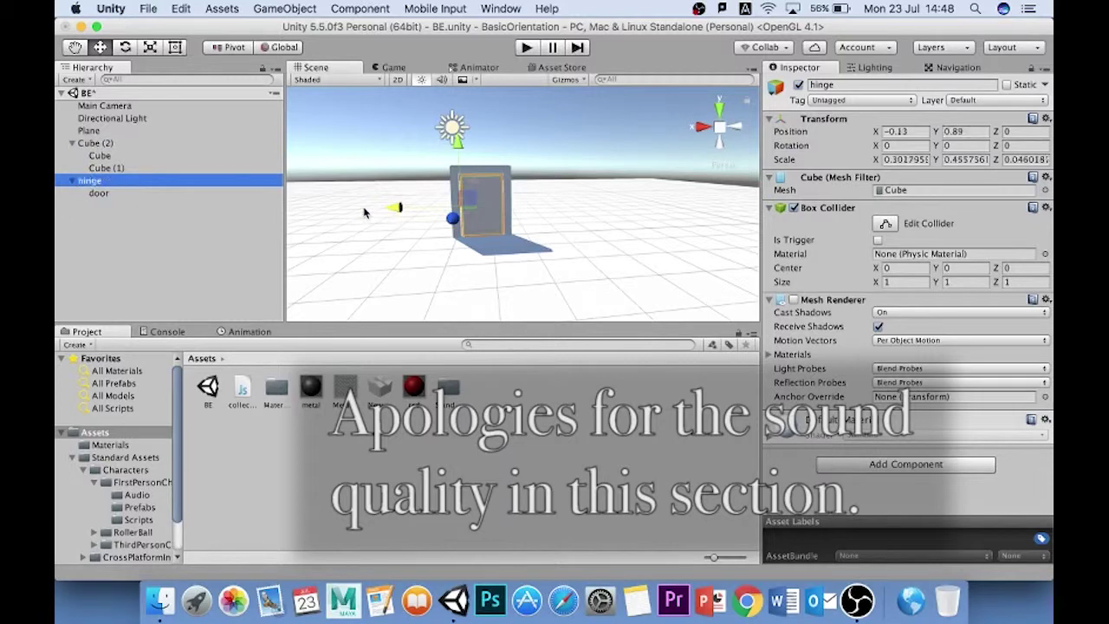
Rename the door frame's parent object Cube (2) as lintel
{"action": "left_click", "coordinate": [80, 144]}
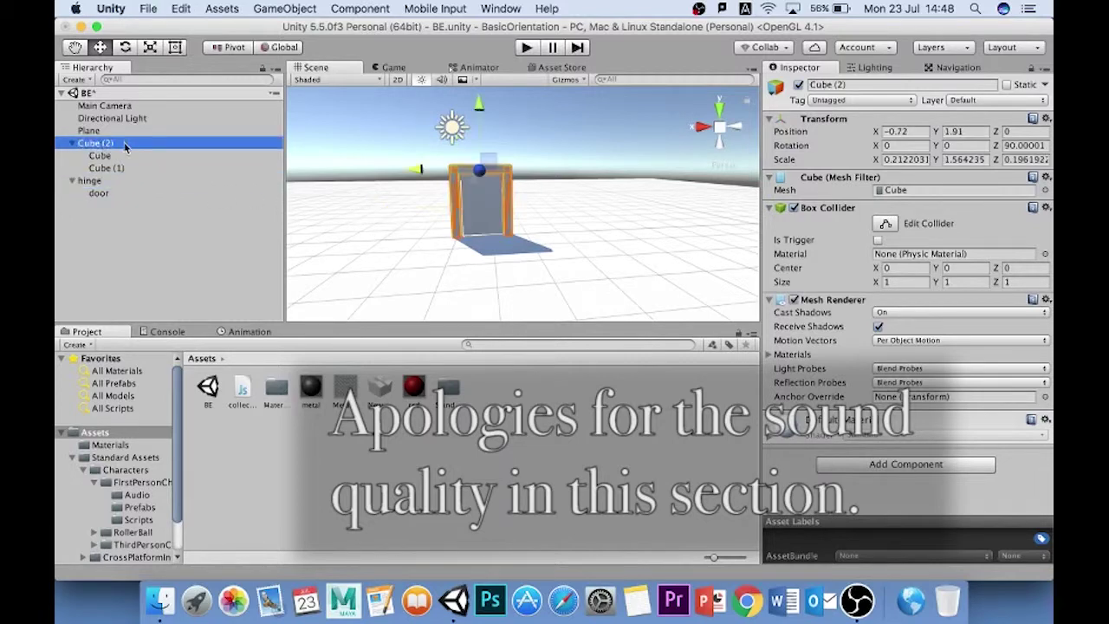
{"action": "key", "text": "Return"}
{"action": "type", "text": "N"}
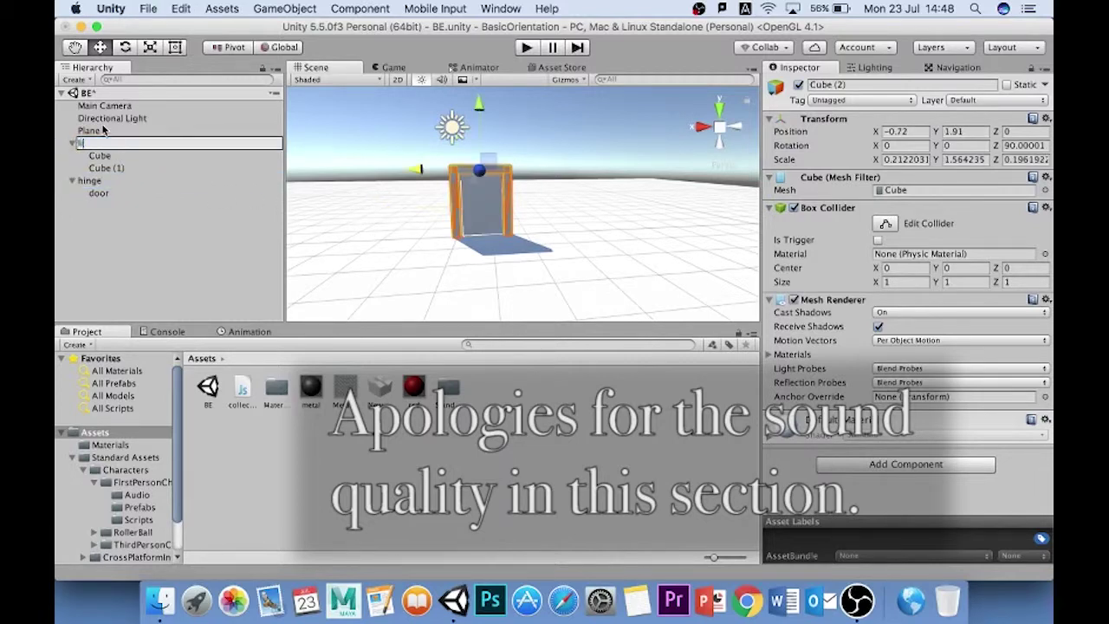
{"action": "type", "text": "intel"}
{"action": "key", "text": "Return"}
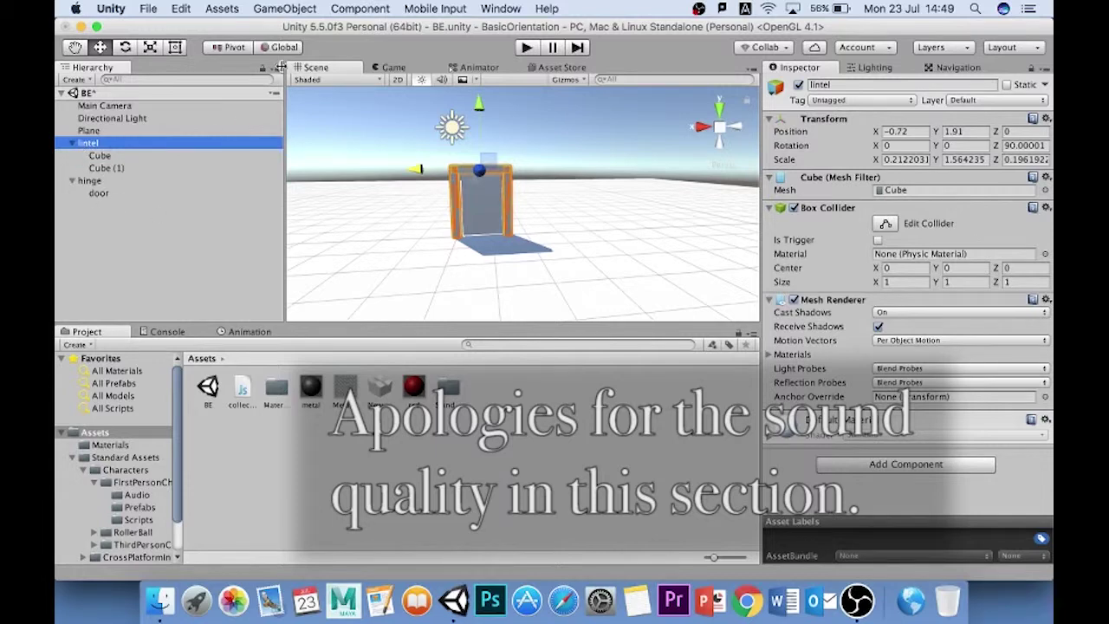
Create an empty game object and move it to the middle of the door, at about X -0.74 and Z 0.02
{"action": "left_click", "coordinate": [285, 8]}
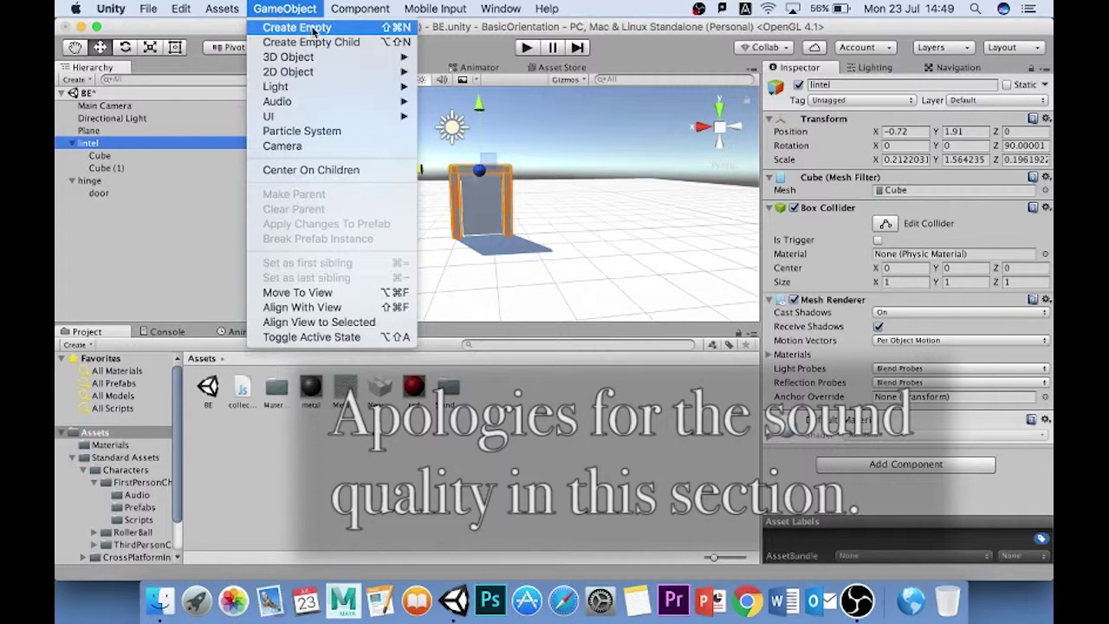
{"action": "left_click", "coordinate": [314, 28]}
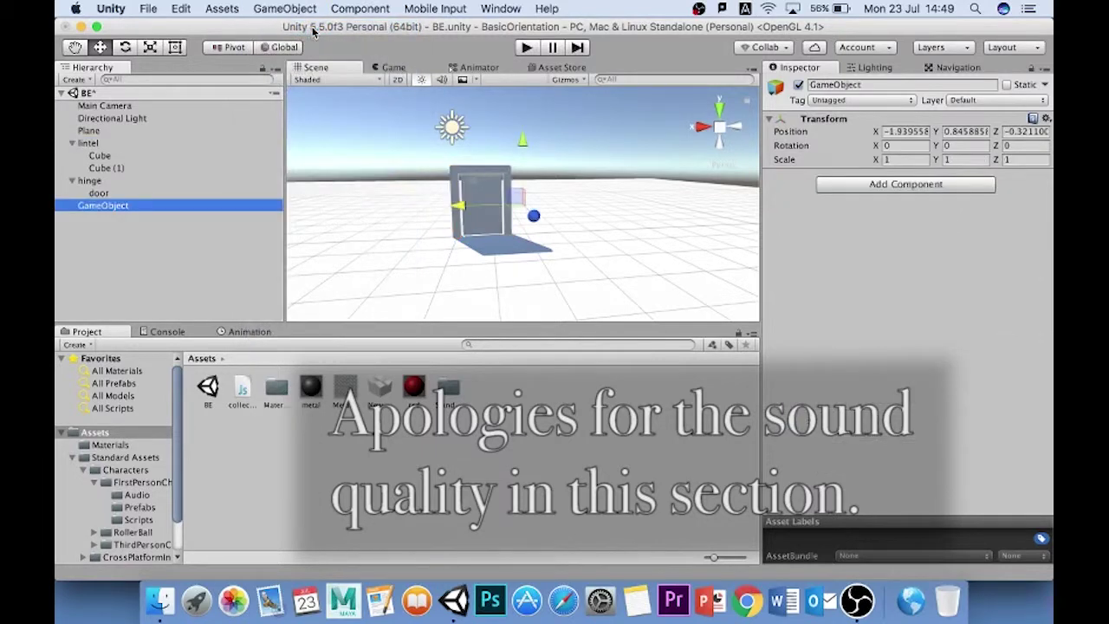
{"action": "key", "text": "alt"}
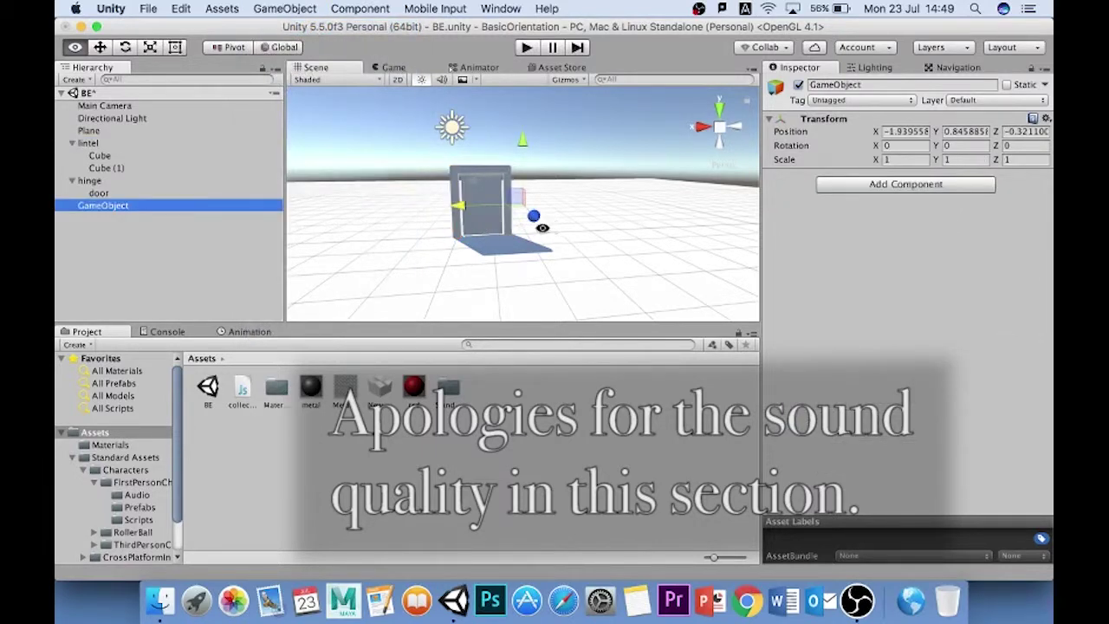
{"action": "left_click_drag", "start_coordinate": [543, 228], "coordinate": [573, 251], "text": "alt"}
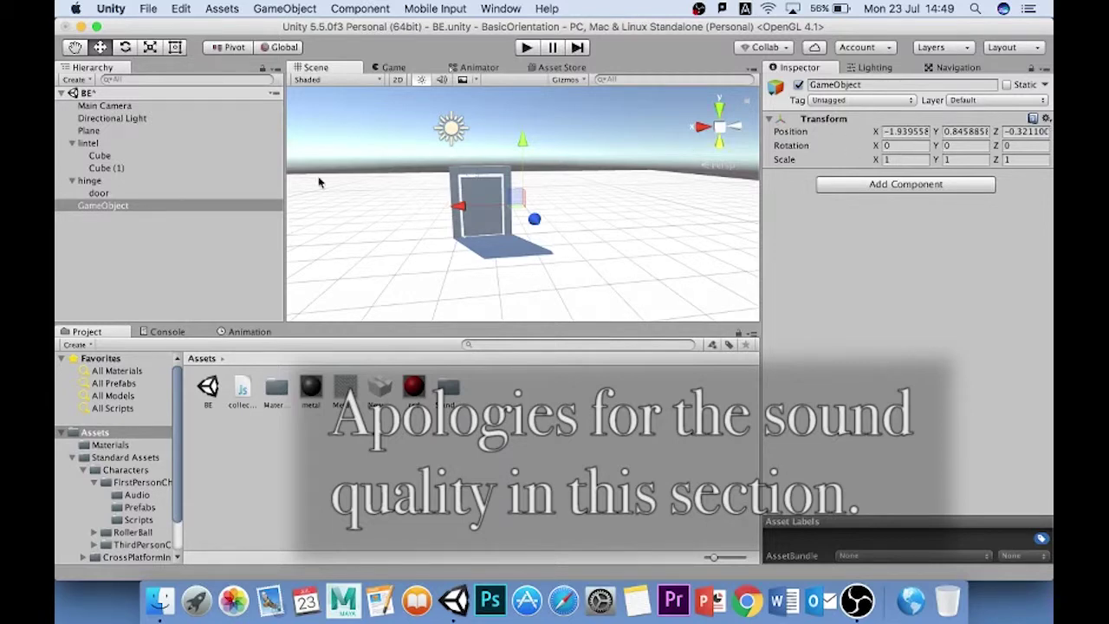
{"action": "left_click_drag", "start_coordinate": [455, 204], "coordinate": [752, 219]}
{"action": "left_click_drag", "start_coordinate": [665, 211], "coordinate": [720, 203], "text": "alt"}
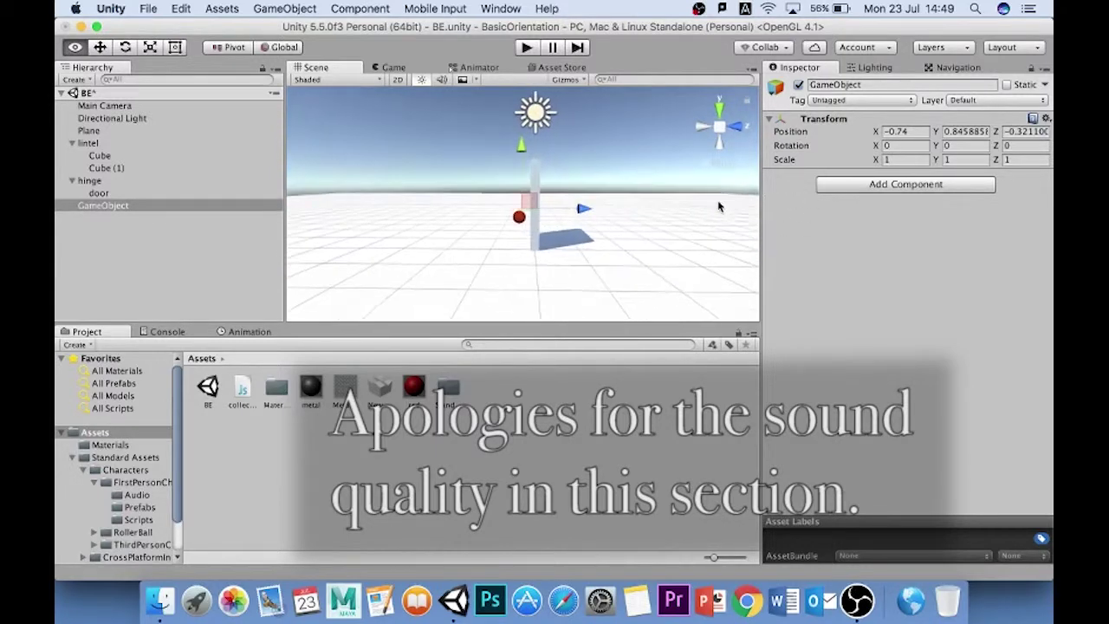
{"action": "left_click_drag", "start_coordinate": [587, 209], "coordinate": [595, 208]}
{"action": "left_click_drag", "start_coordinate": [607, 167], "coordinate": [227, 156], "text": "alt"}
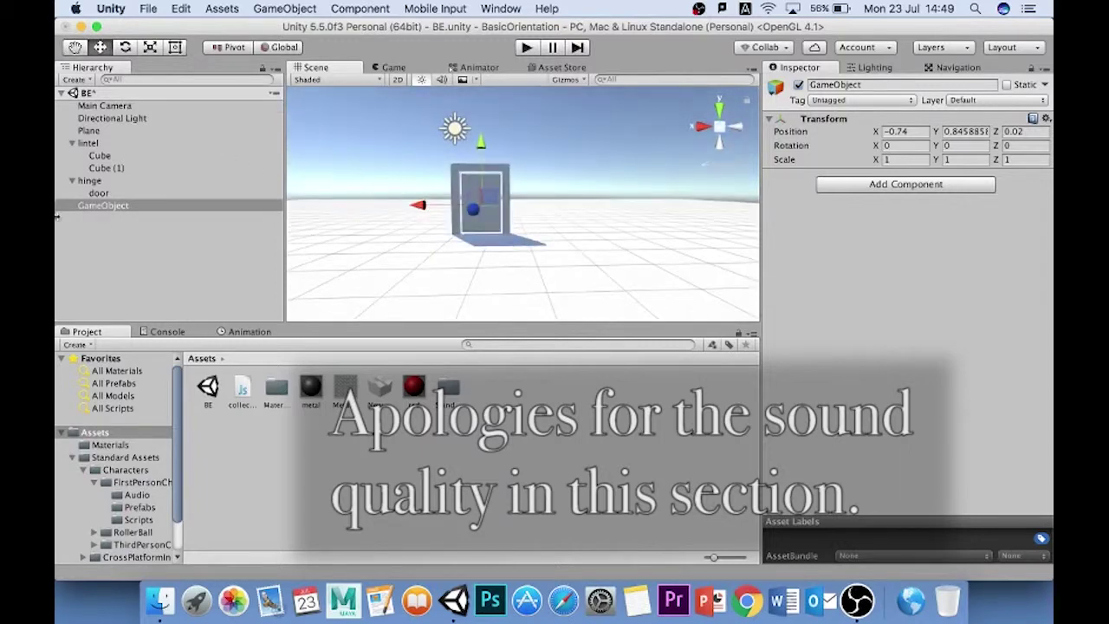
Rename the empty game object as EmptyDoor
{"action": "left_click", "coordinate": [109, 211]}
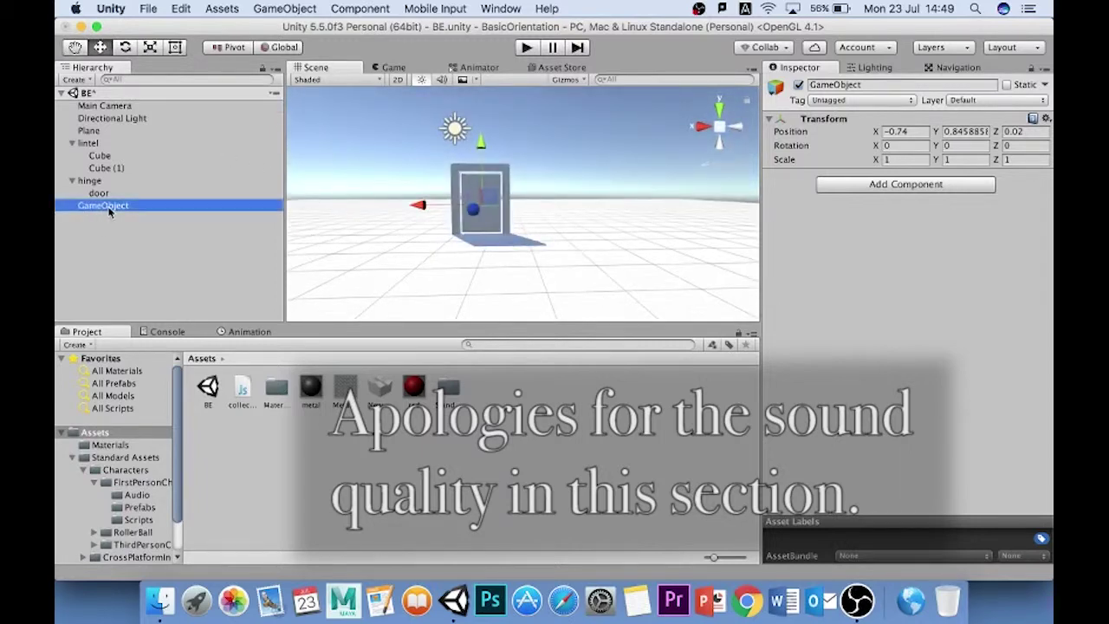
{"action": "left_click", "coordinate": [109, 208]}
{"action": "type", "text": "Empt"}
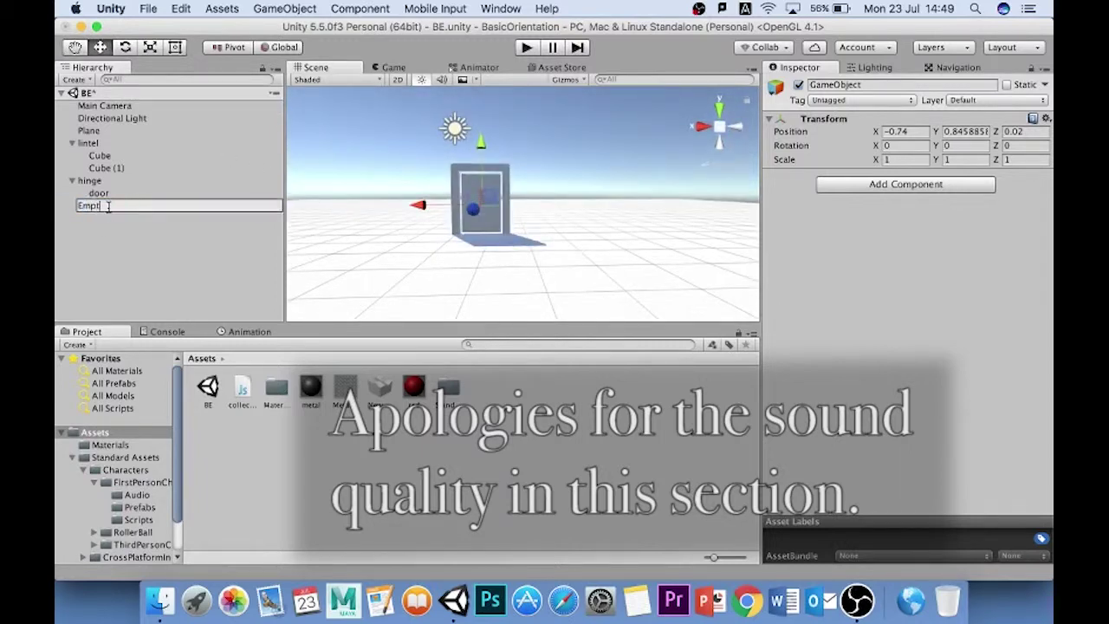
{"action": "type", "text": "yDoor"}
{"action": "key", "text": "Return"}
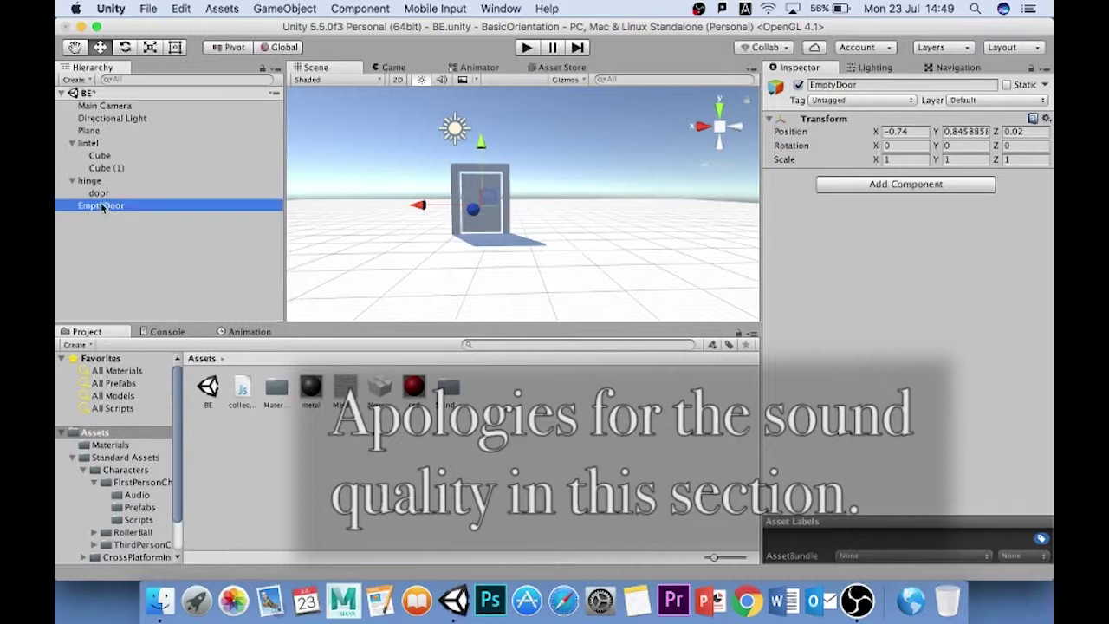
Make the lintel, its two cubes and the hinge children of EmptyDoor
{"action": "left_click", "coordinate": [90, 143]}
{"action": "left_click", "coordinate": [90, 181], "text": "shift"}
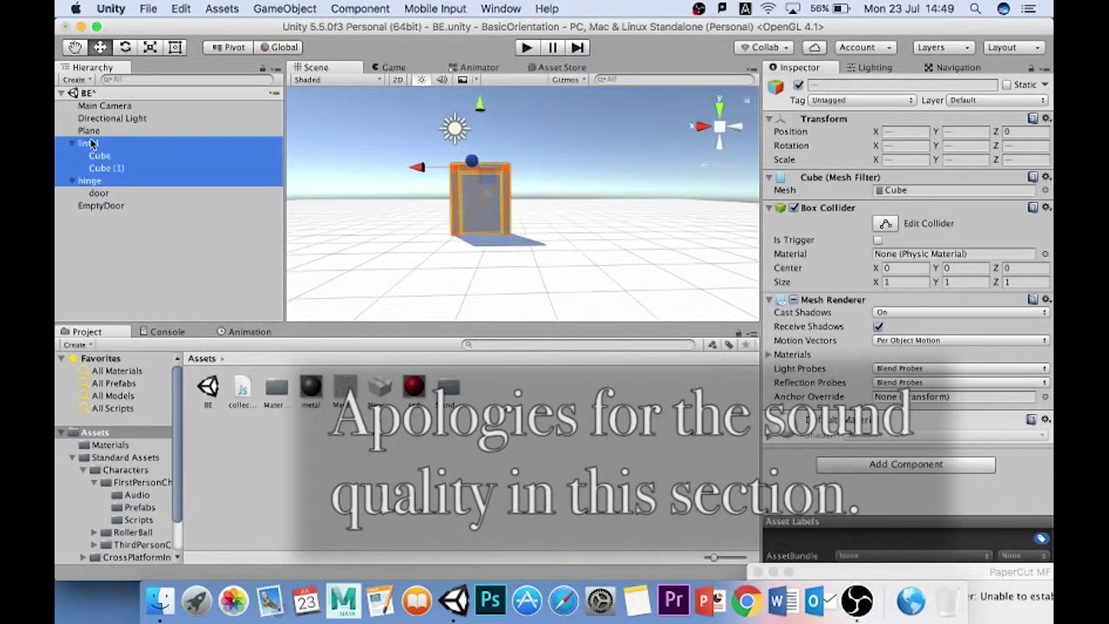
{"action": "left_click_drag", "start_coordinate": [94, 145], "coordinate": [103, 208]}
{"action": "left_click_drag", "start_coordinate": [102, 206], "coordinate": [102, 204]}
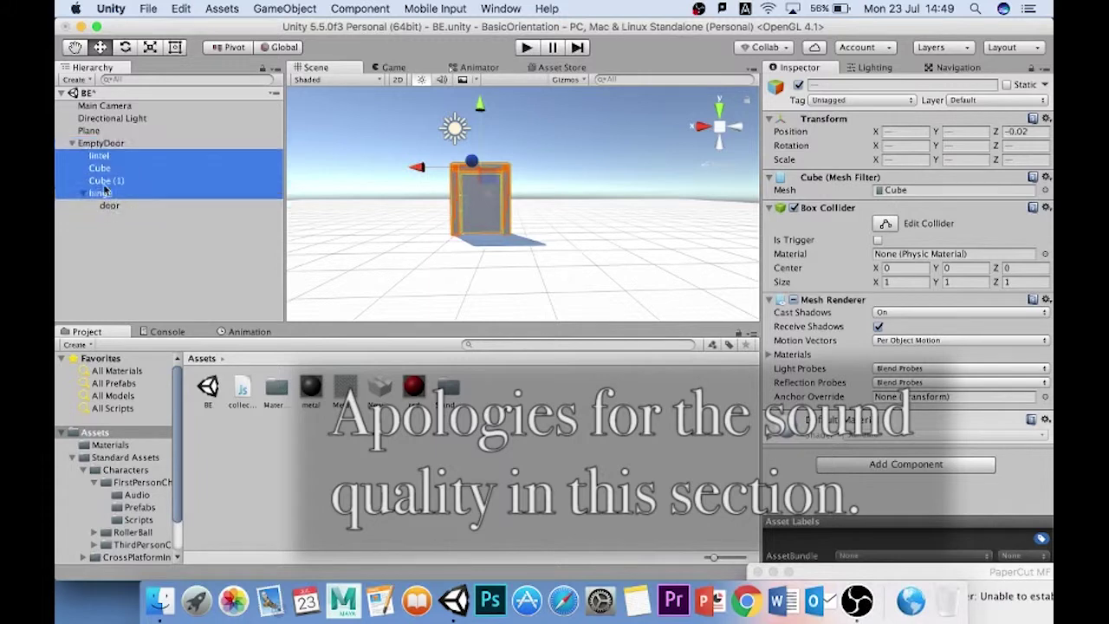
Collapse EmptyDoor in the hierarchy and try moving the whole door assembly with it along the X axis
{"action": "left_click", "coordinate": [71, 143]}
{"action": "left_click", "coordinate": [98, 145]}
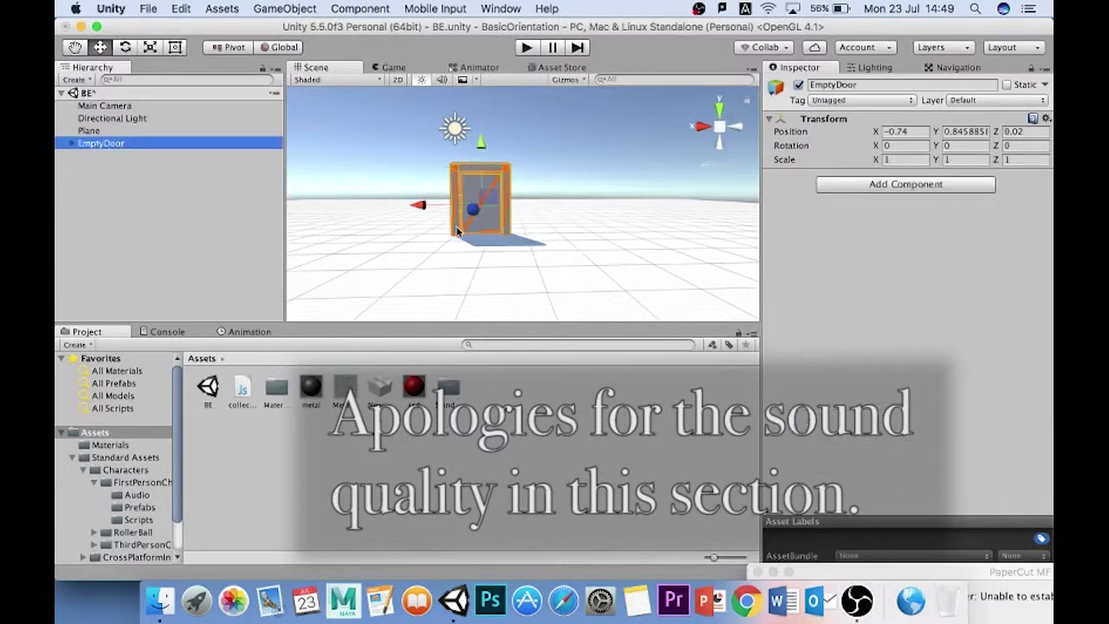
{"action": "mouse_move", "coordinate": [425, 203]}
{"action": "left_mouse_down"}
{"action": "mouse_move", "coordinate": [291, 202]}
{"action": "mouse_move", "coordinate": [490, 193]}
{"action": "mouse_move", "coordinate": [353, 194]}
{"action": "mouse_move", "coordinate": [470, 194]}
{"action": "mouse_move", "coordinate": [424, 194]}
{"action": "left_mouse_up"}
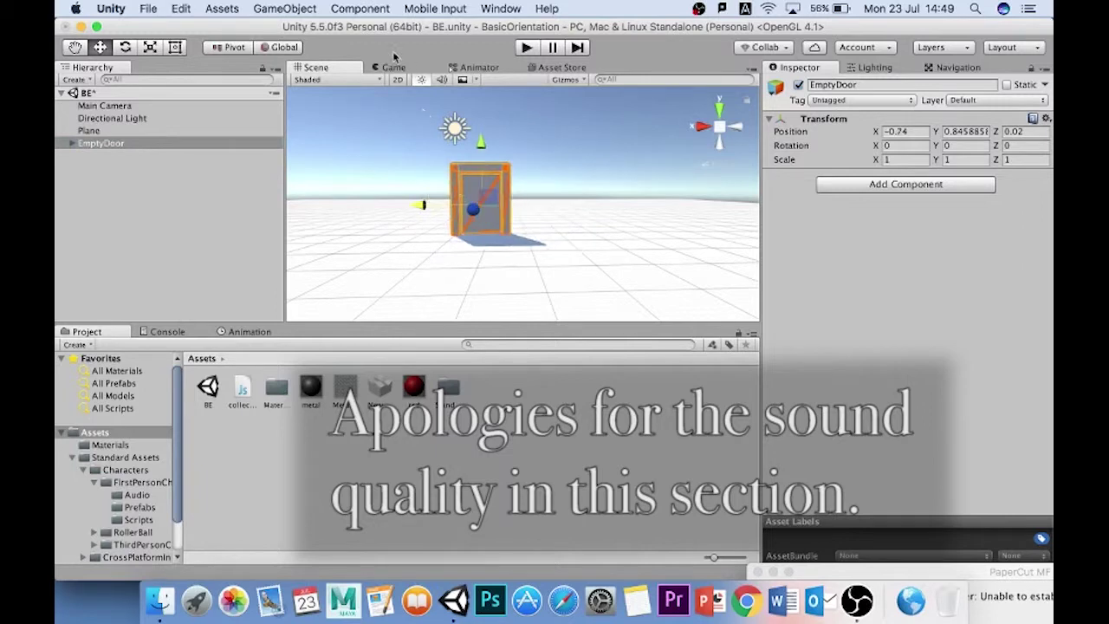
{"action": "left_click", "coordinate": [299, 7]}
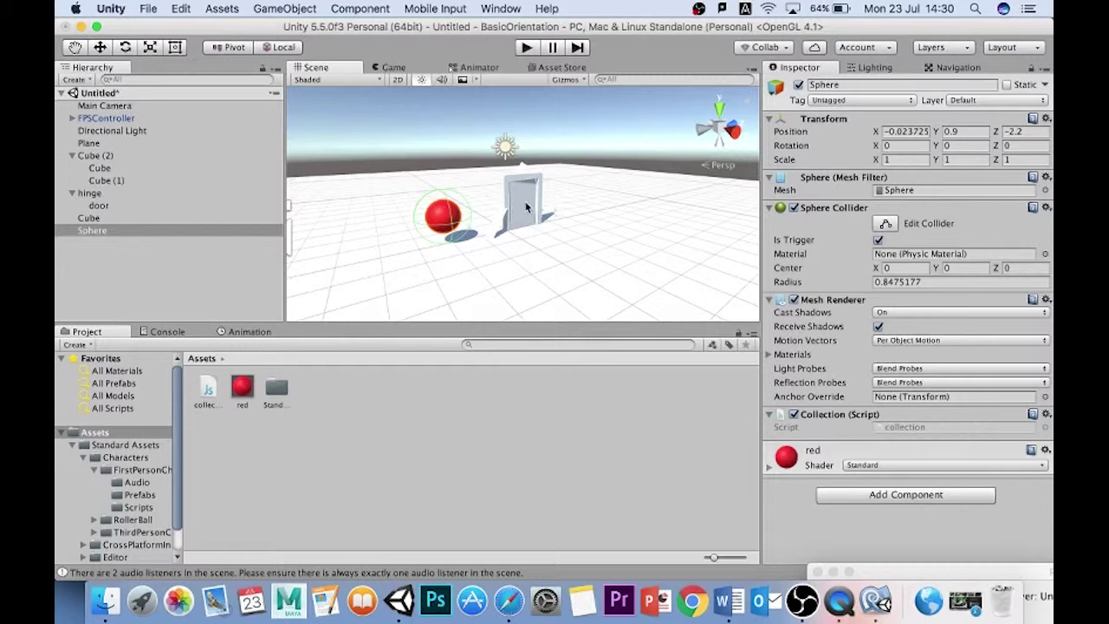
Toggle the transform handle position away from Pivot and back, and the handle orientation from Local to Global and back
{"action": "left_click", "coordinate": [227, 49]}
{"action": "left_click", "coordinate": [230, 51]}
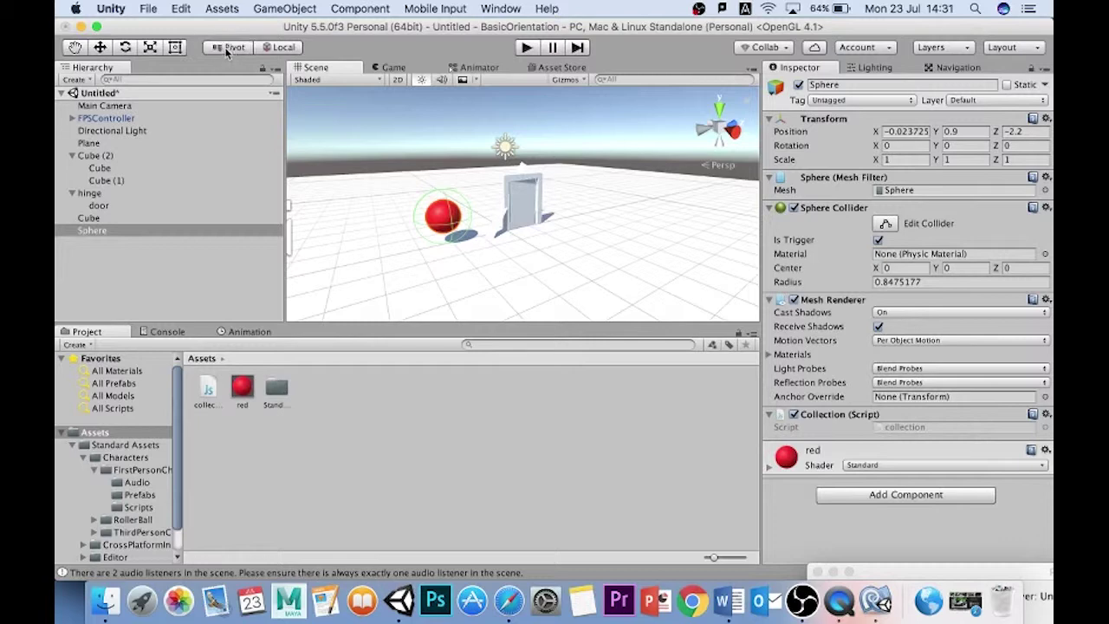
{"action": "left_click", "coordinate": [280, 49]}
{"action": "left_click", "coordinate": [281, 49]}
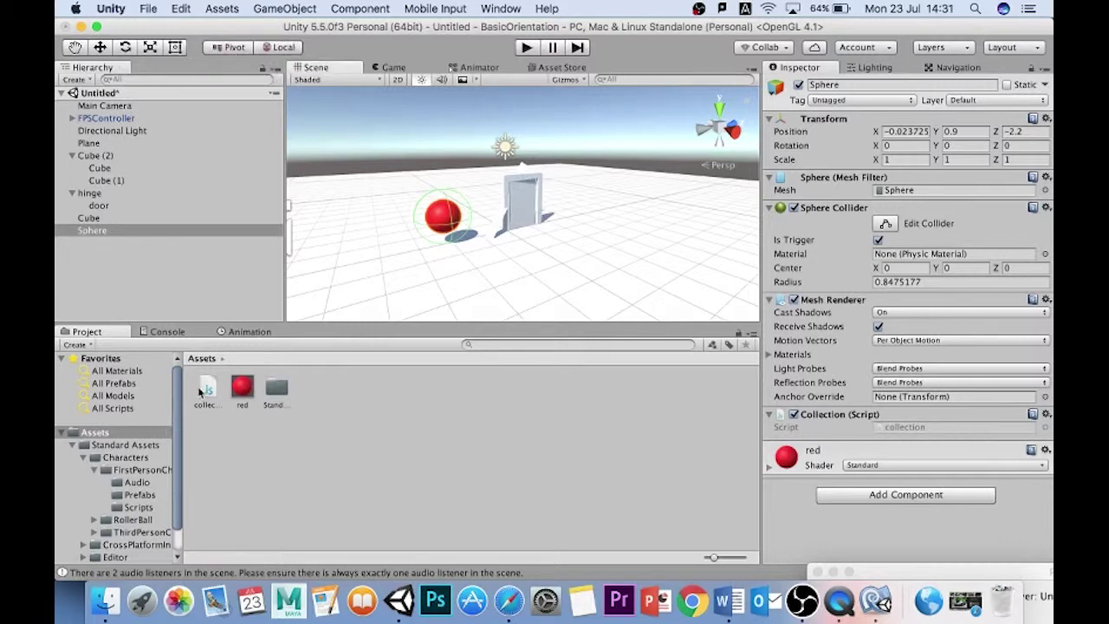